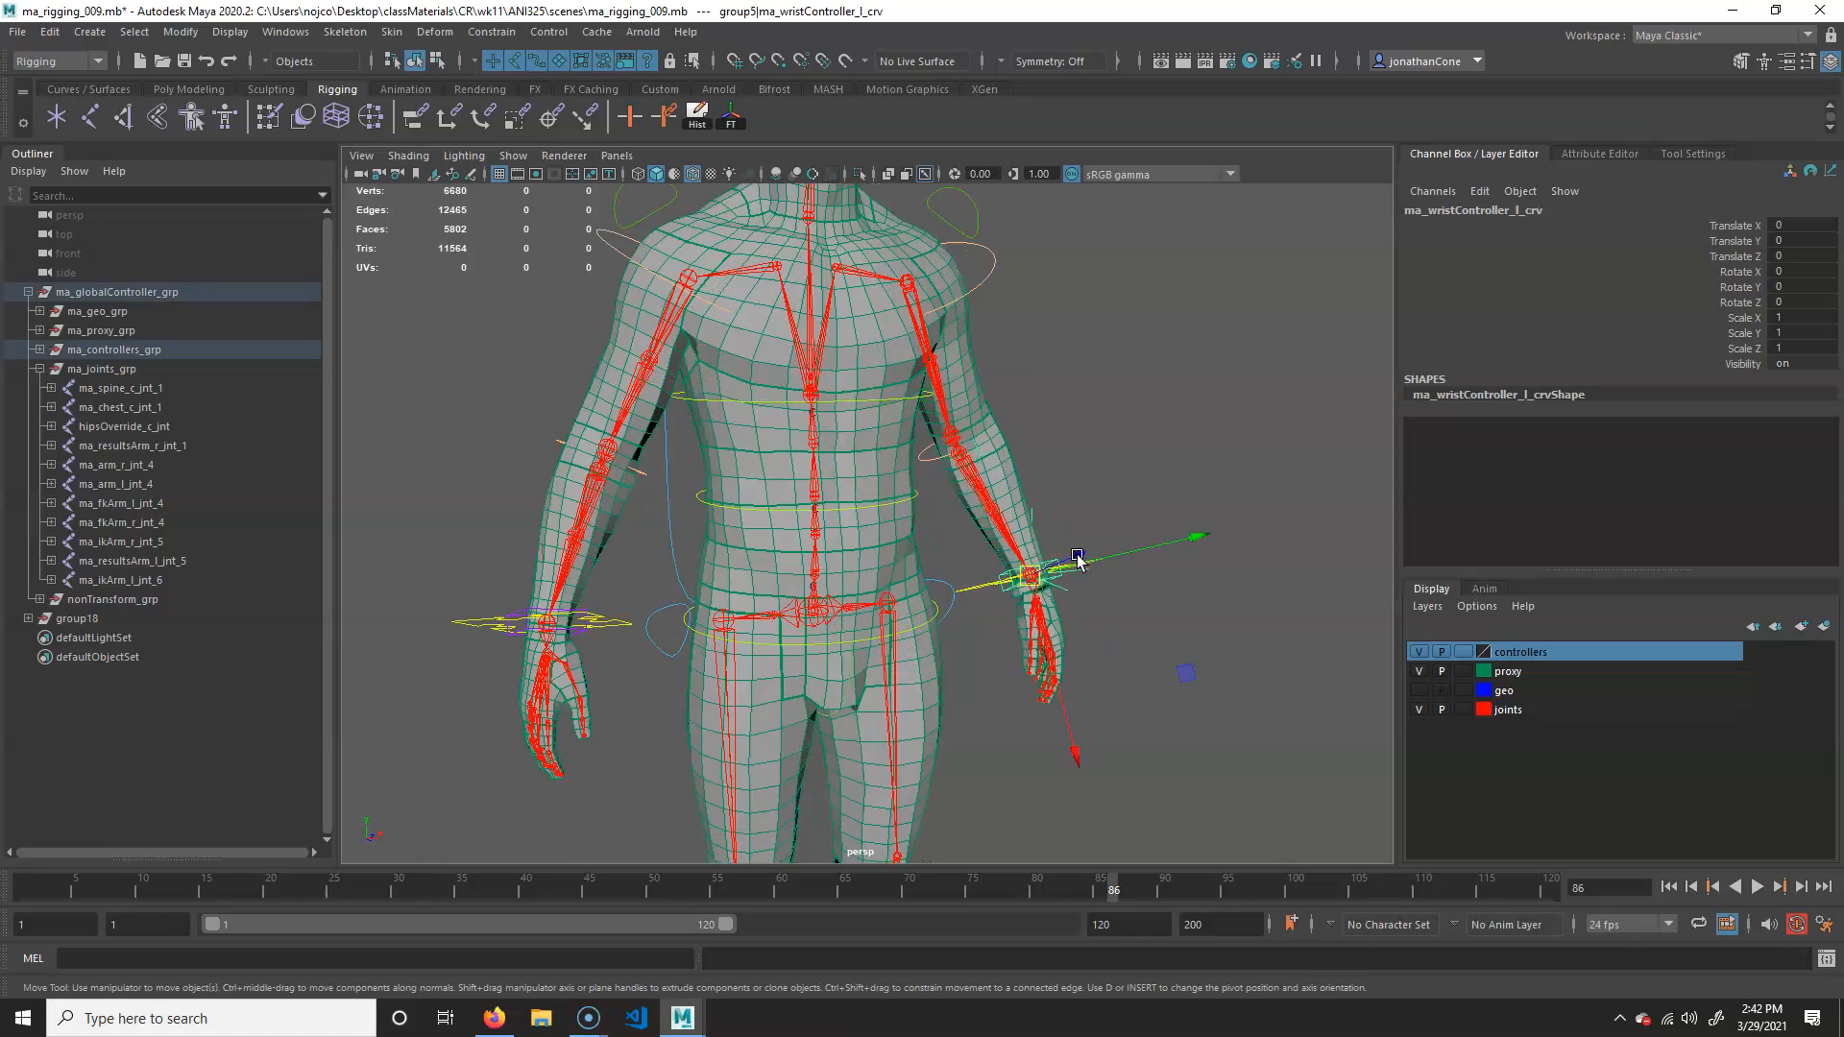
Step: Test-move the left wrist controller up and outward with the proxy mesh displayed, and undo the move
left_click_drag(1034, 577, 1201, 366)
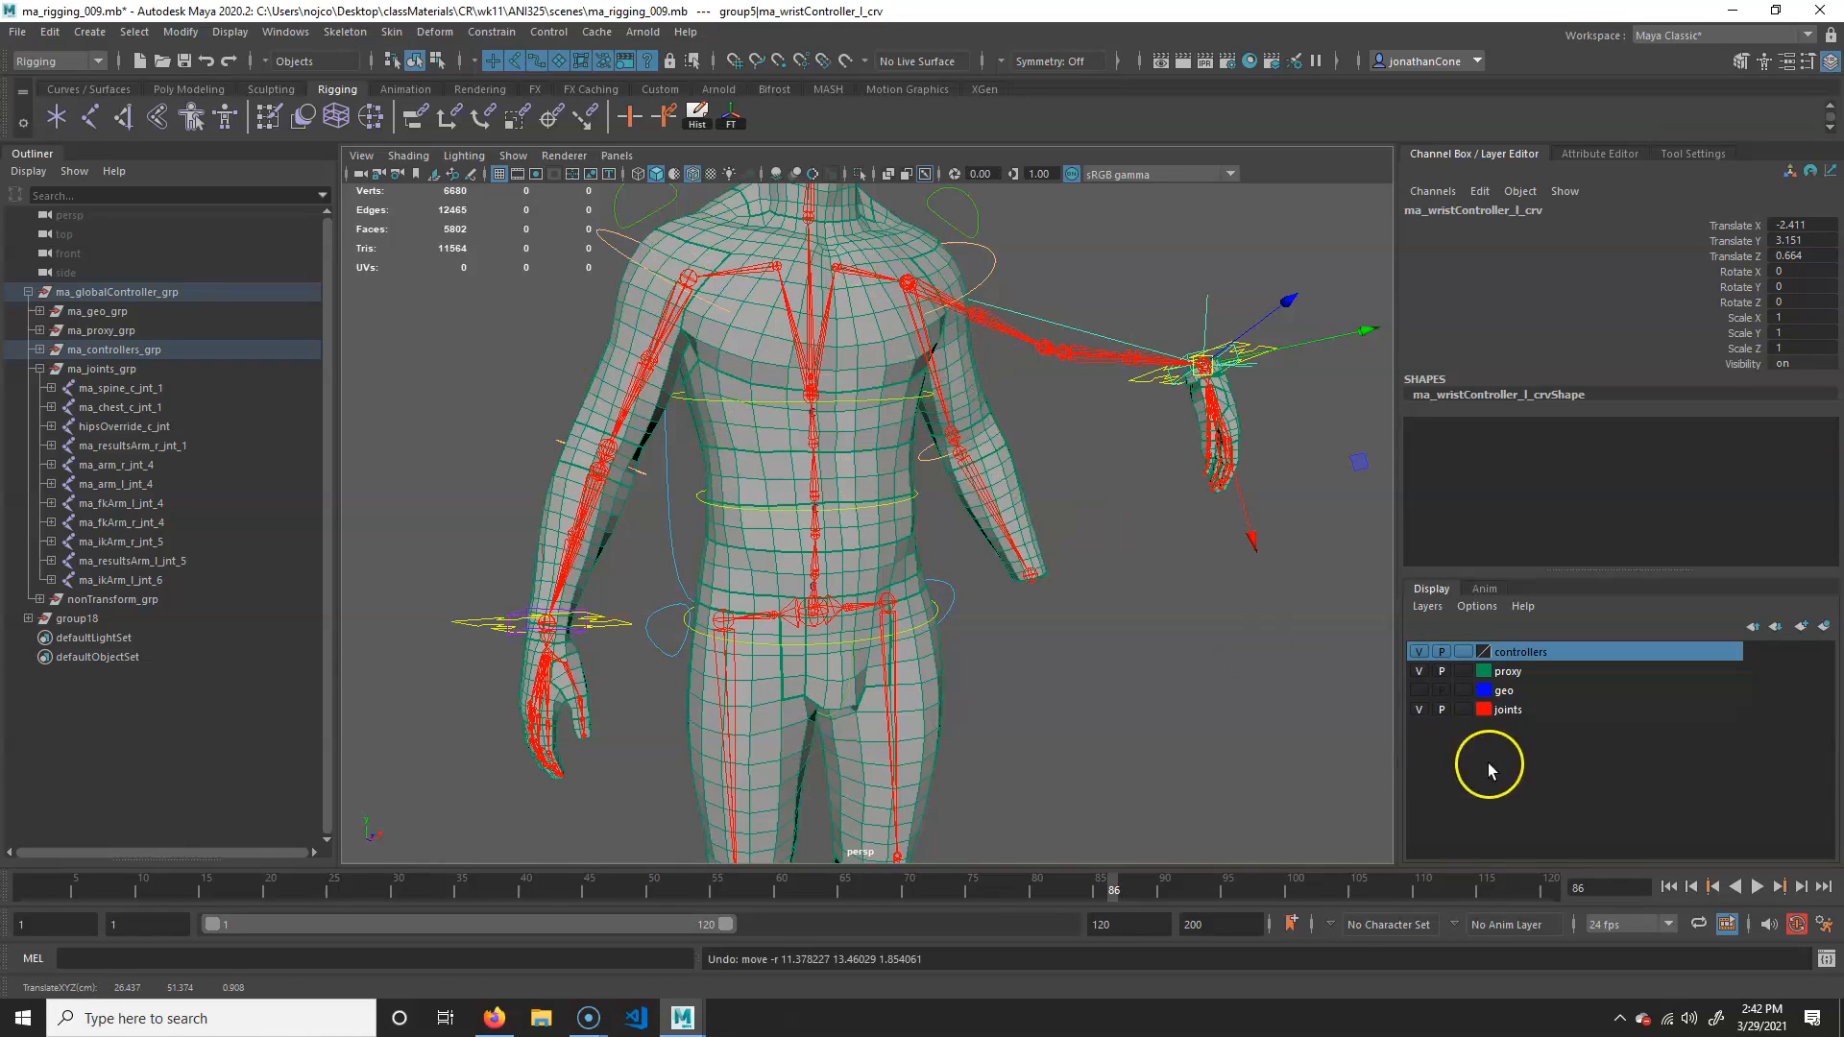
key("ctrl+z")
Step: Hide the proxy layer and show the geo layer, testing the left wrist controller with a move that is undone
left_click(1421, 671)
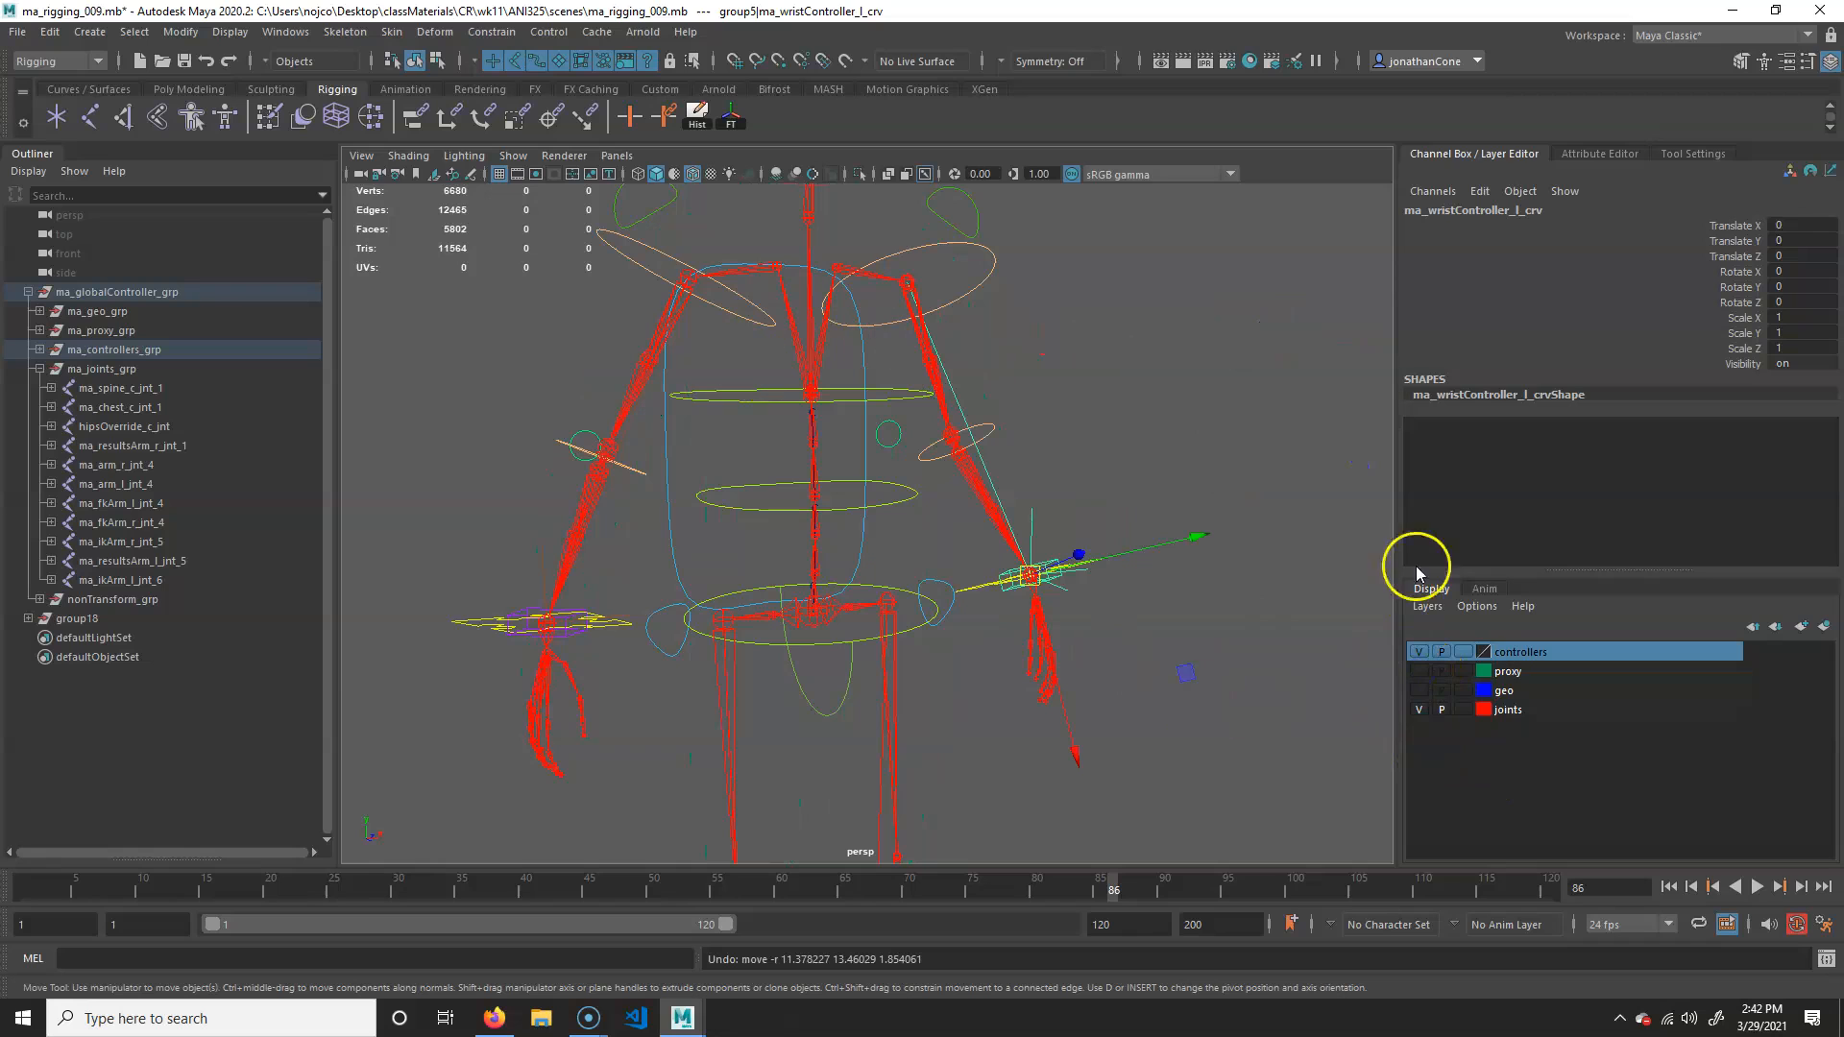
left_click(1419, 691)
left_click_drag(1041, 559, 1149, 331)
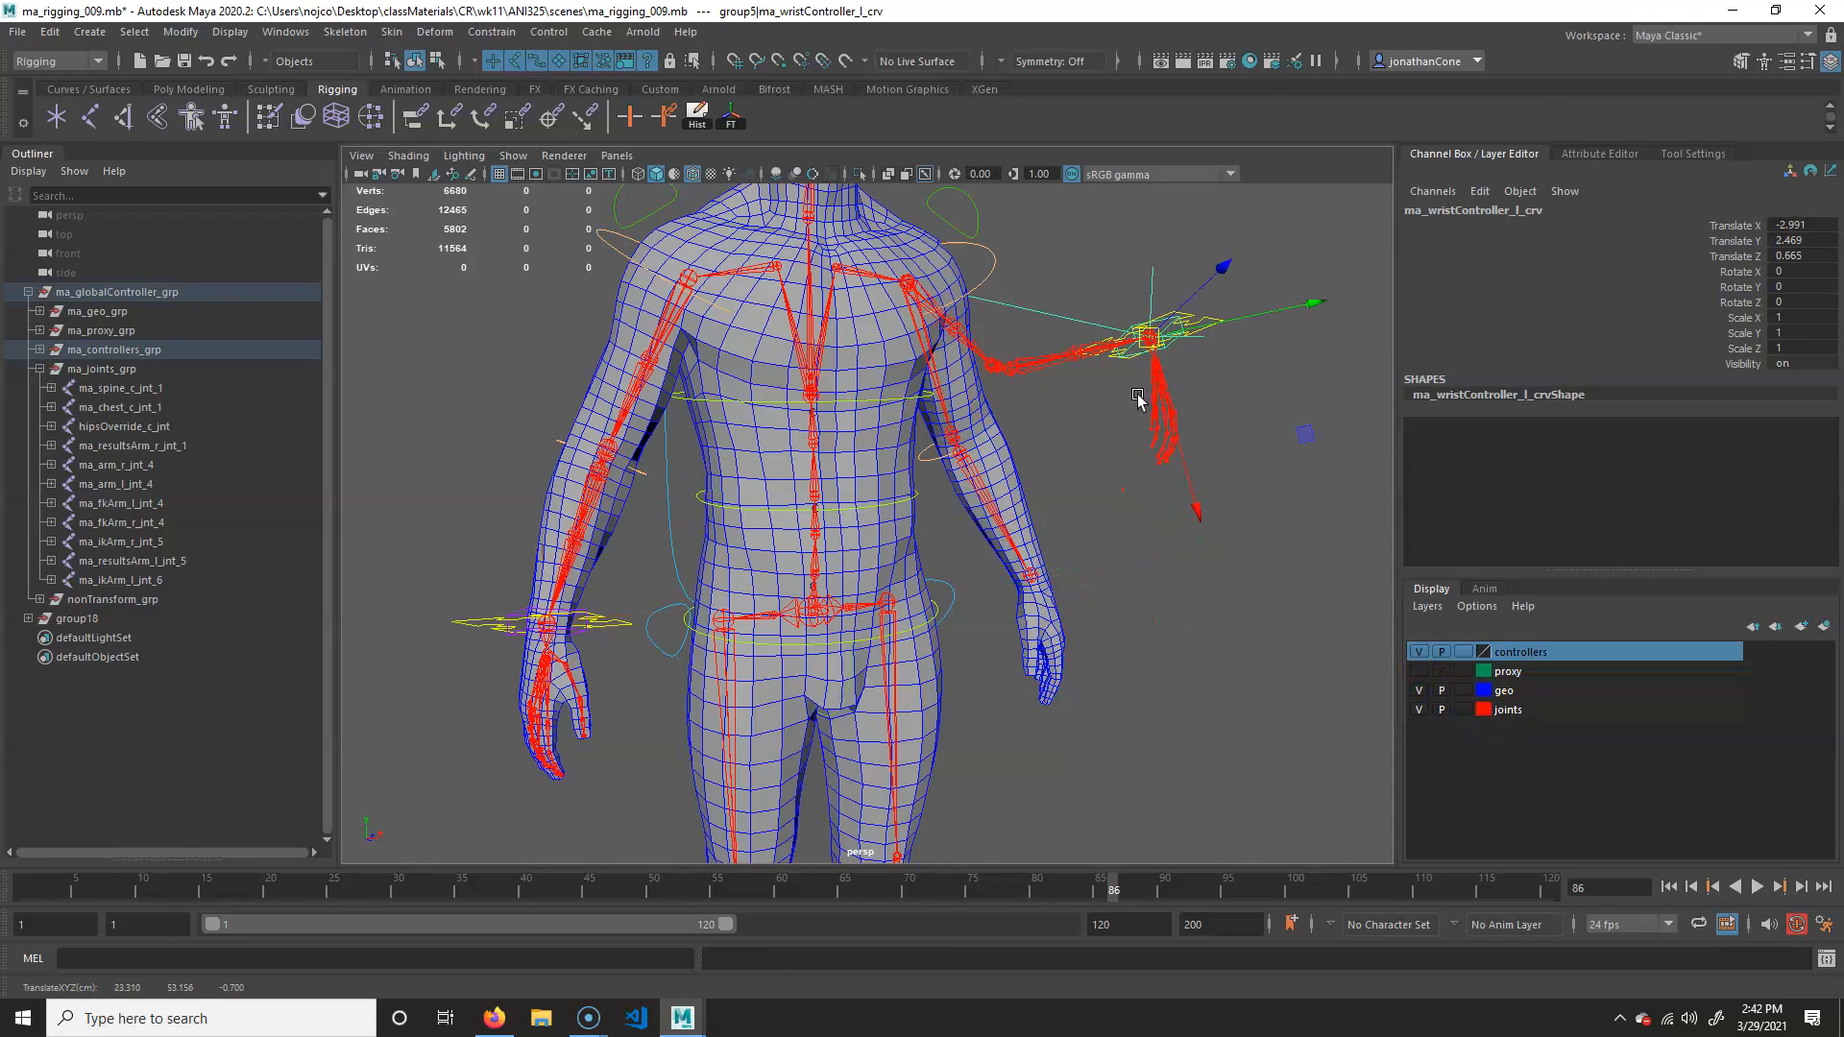
key("ctrl+z")
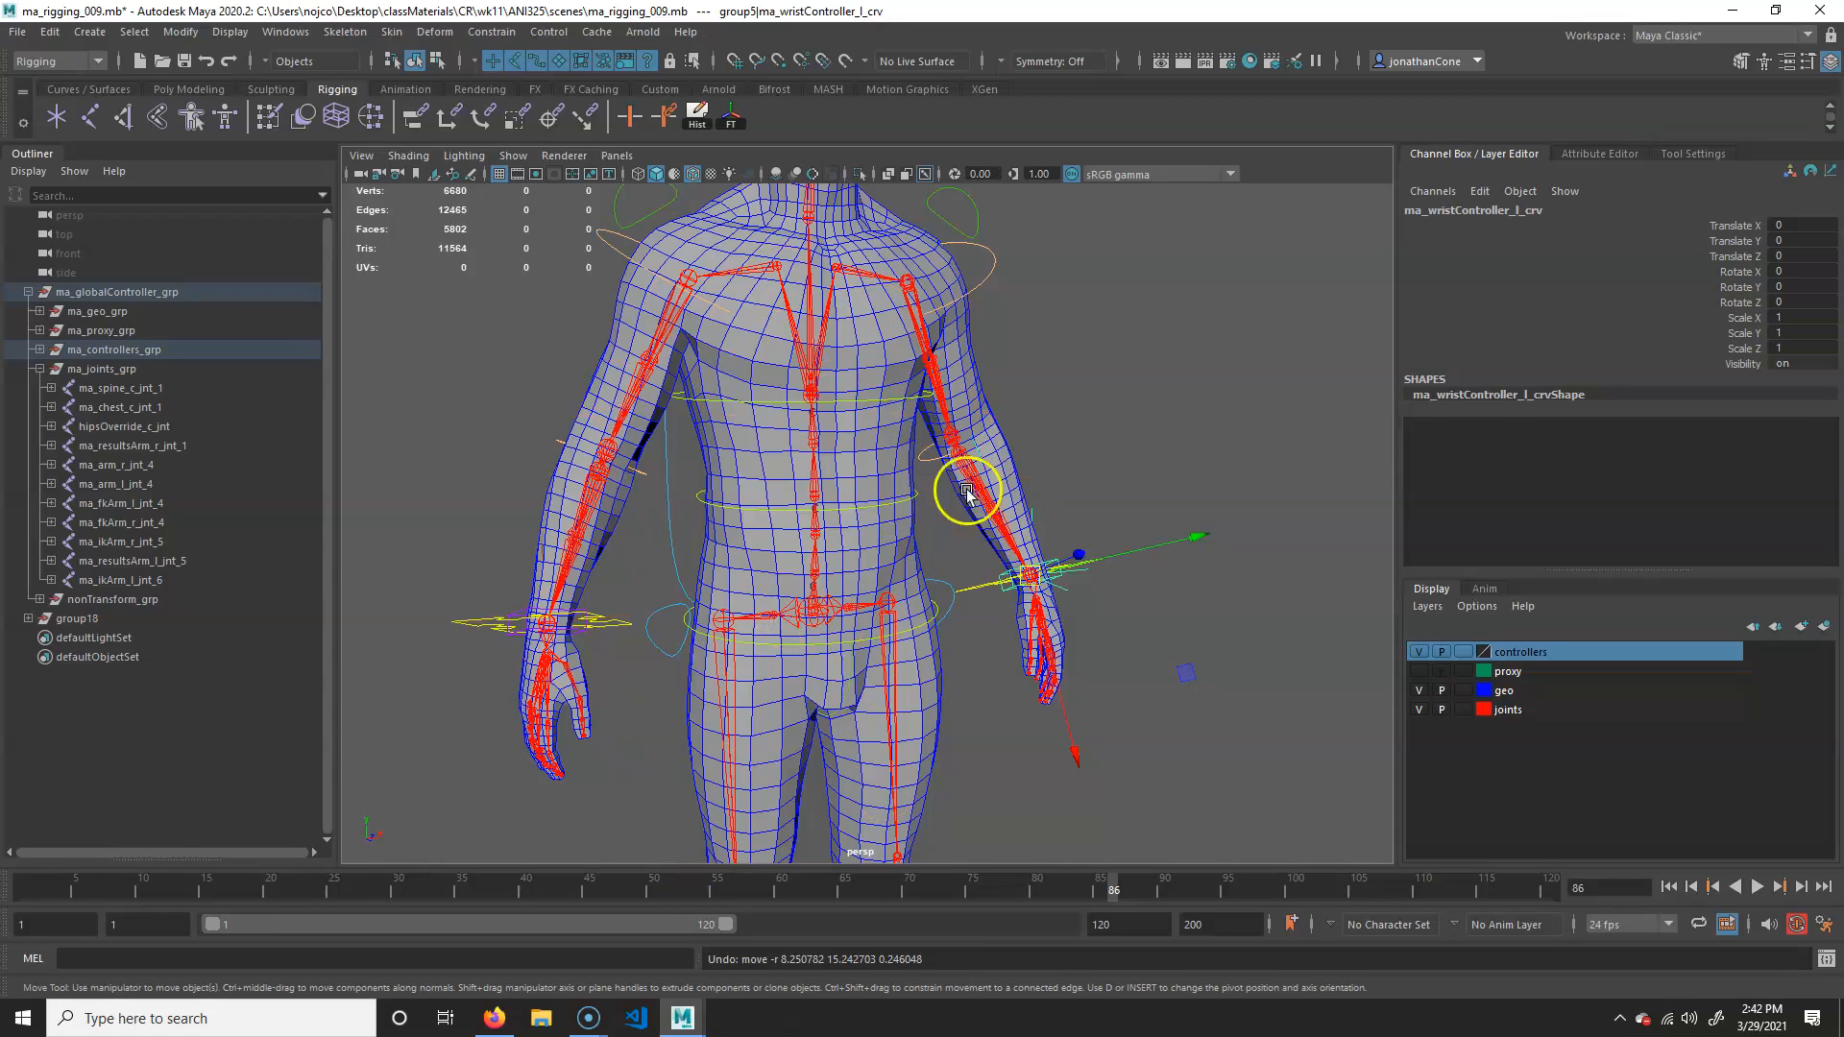
Step: Hide the controllers layer and list the joints under ma_joints_grp
left_click(1417, 653)
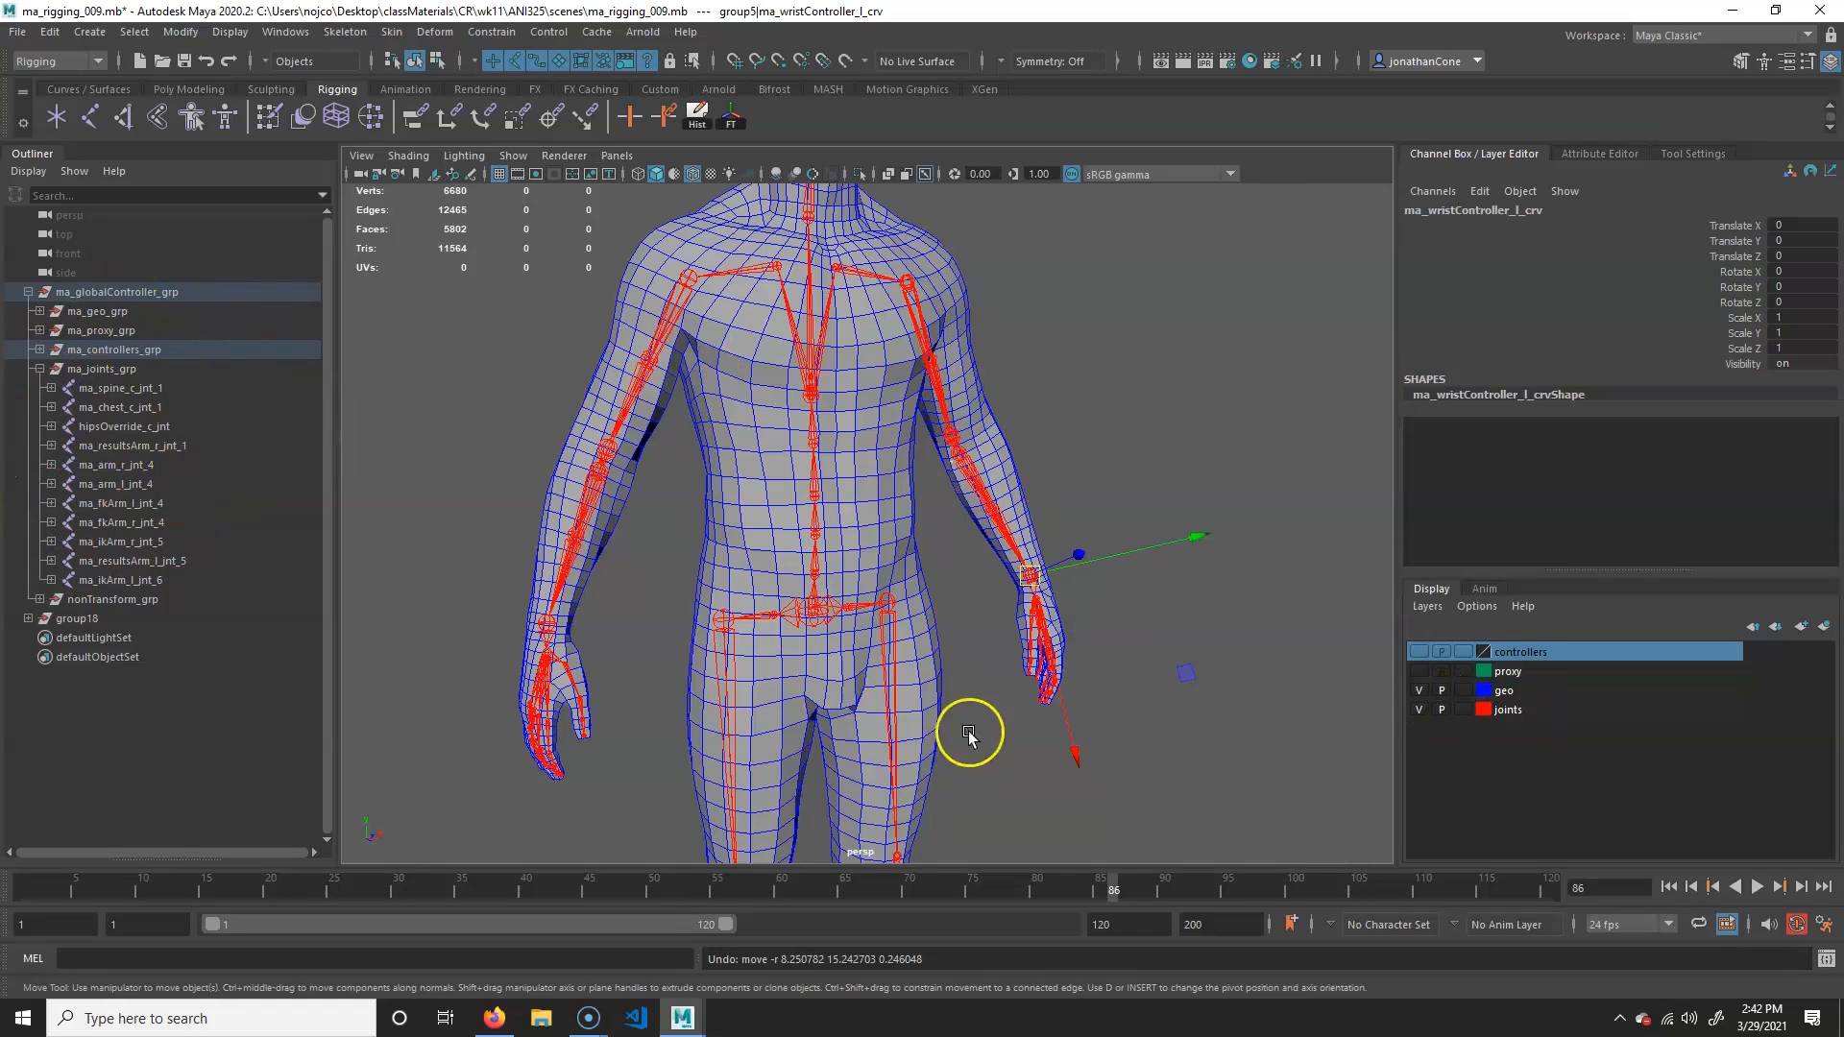
left_click(40, 369)
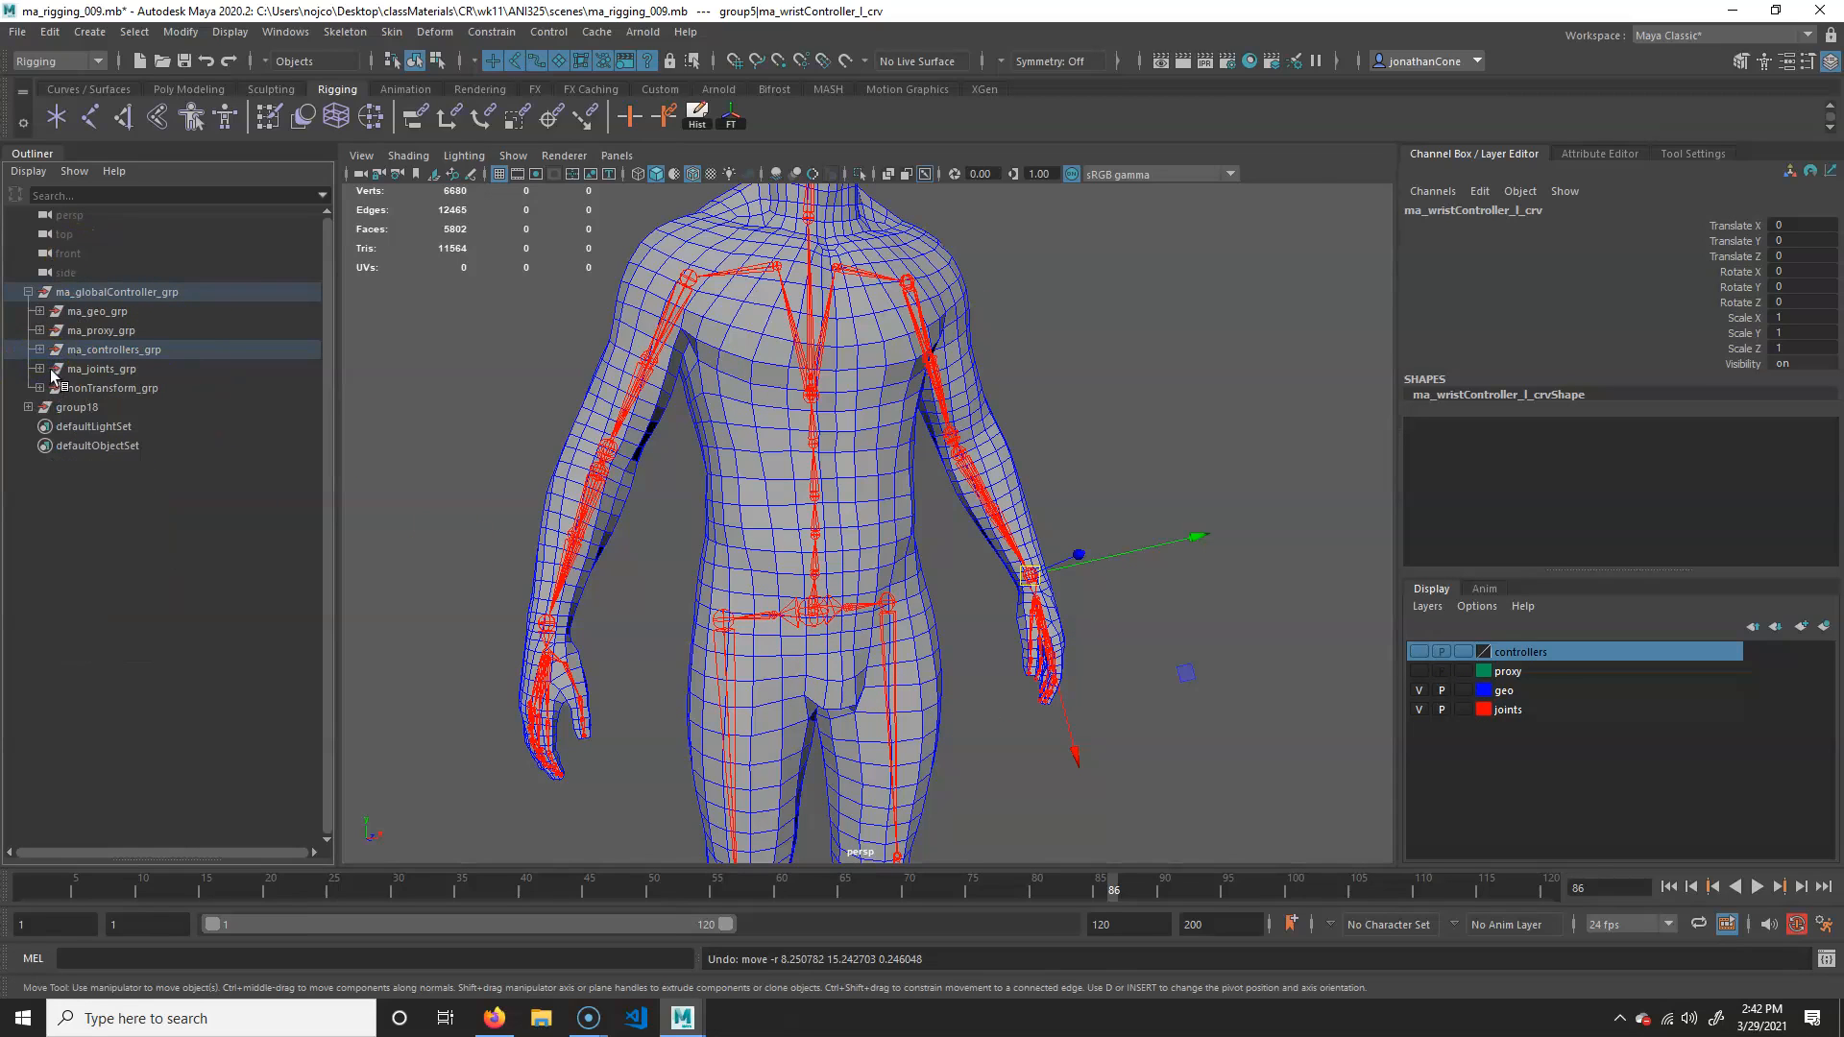
left_click(40, 368)
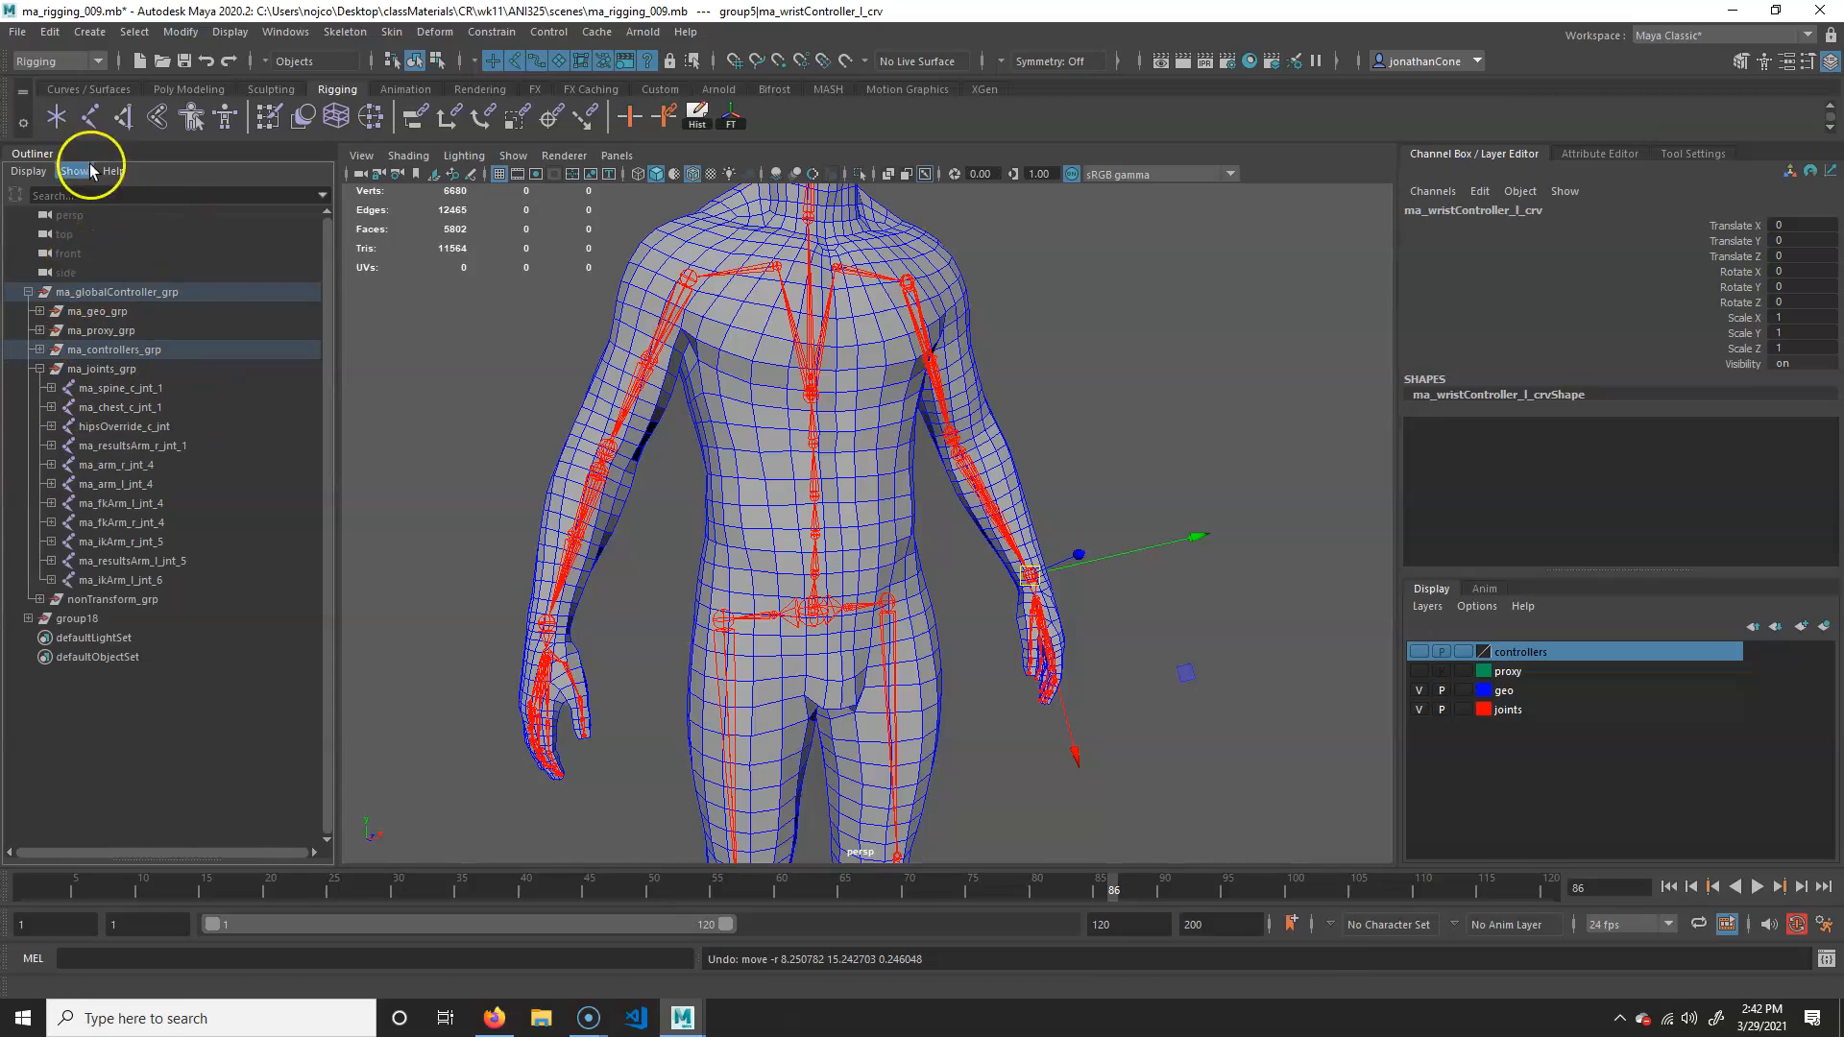
Step: Select the ma_spine, ma_chest and hipsOverride joints, both ma_resultsArm joints and both ma_arm joints in ma_joints_grp, leaving out the FK and IK arms
left_click(140, 388)
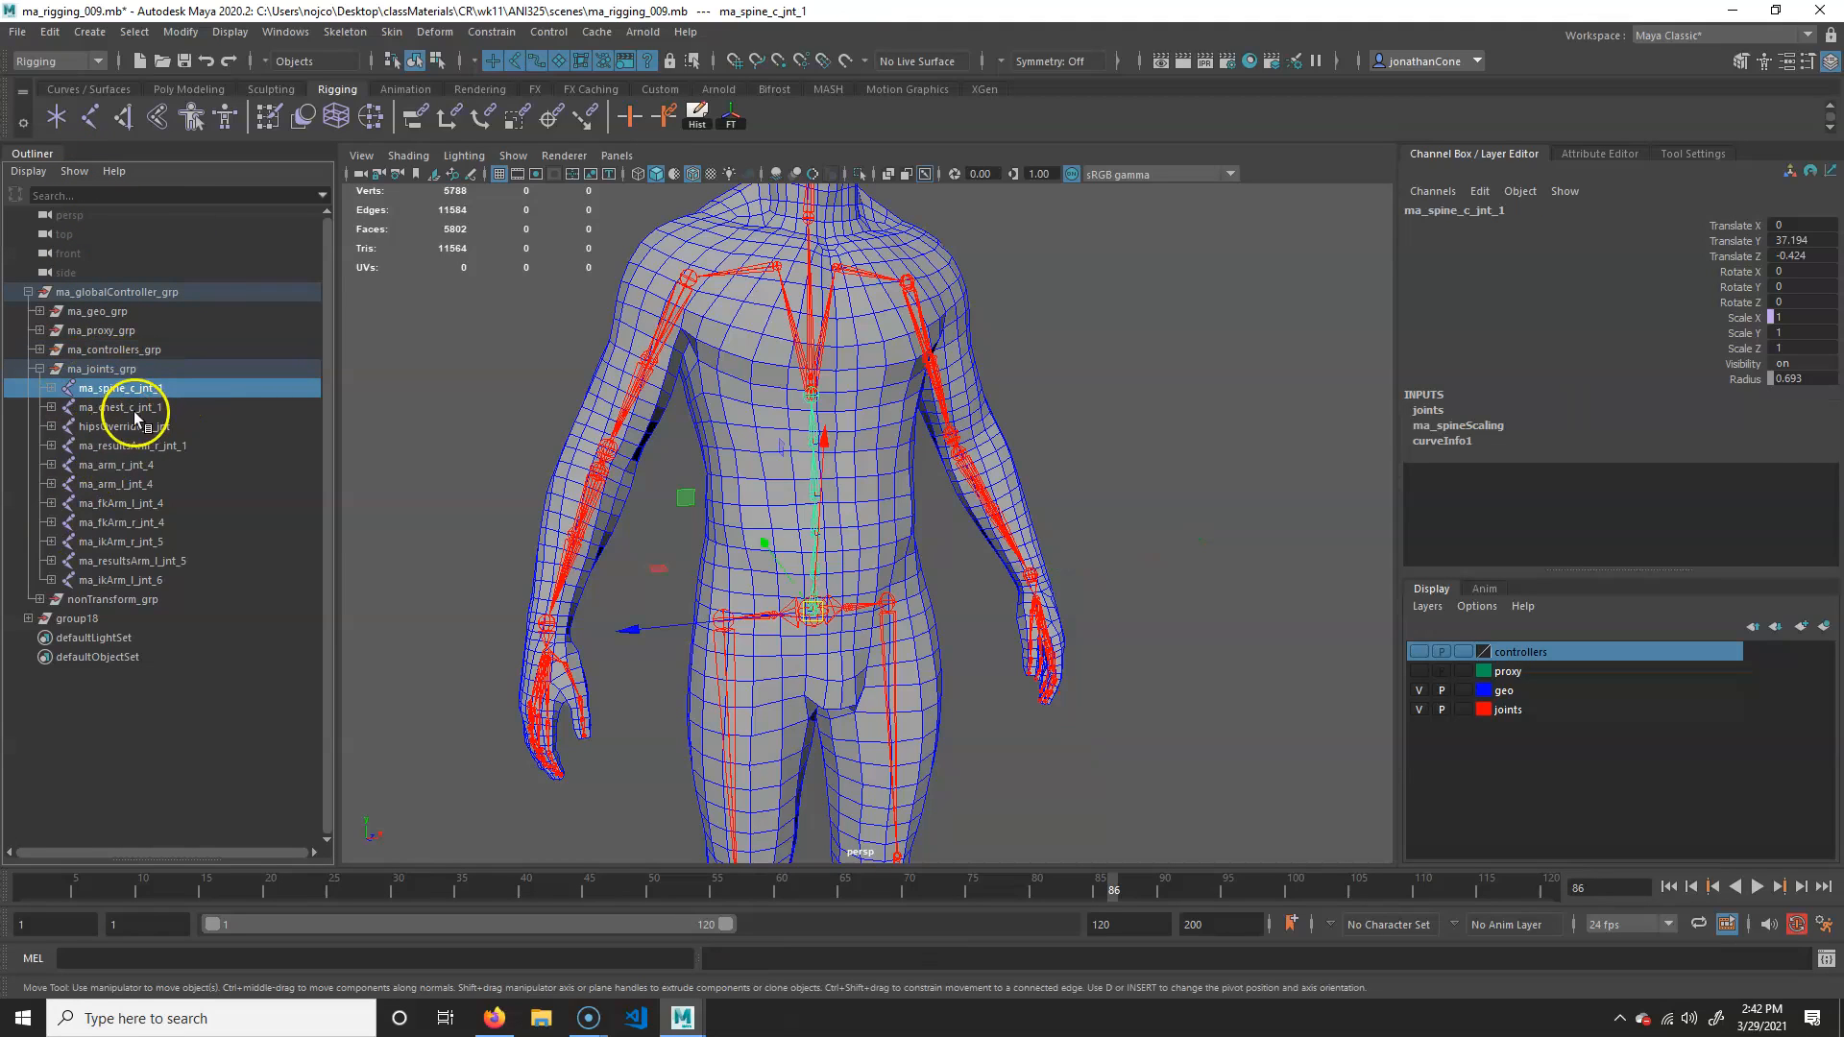
left_click(131, 407, "ctrl")
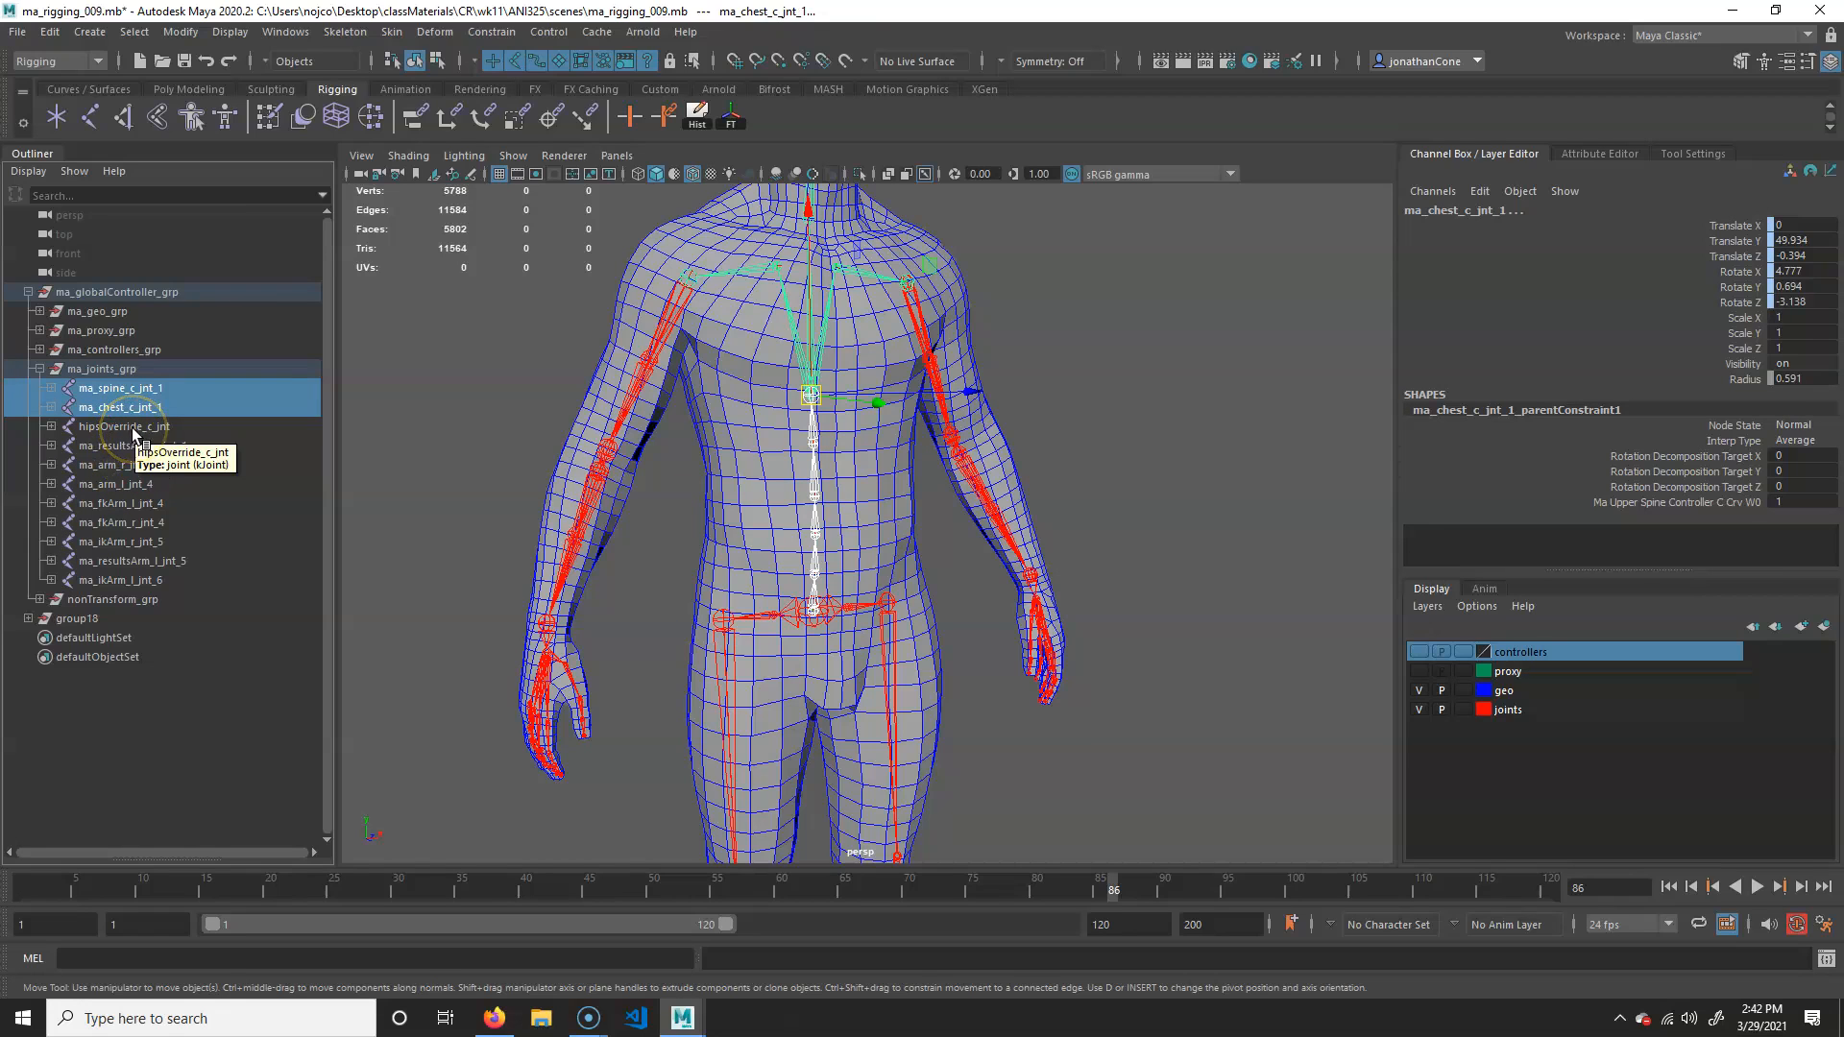
left_click(132, 427, "ctrl")
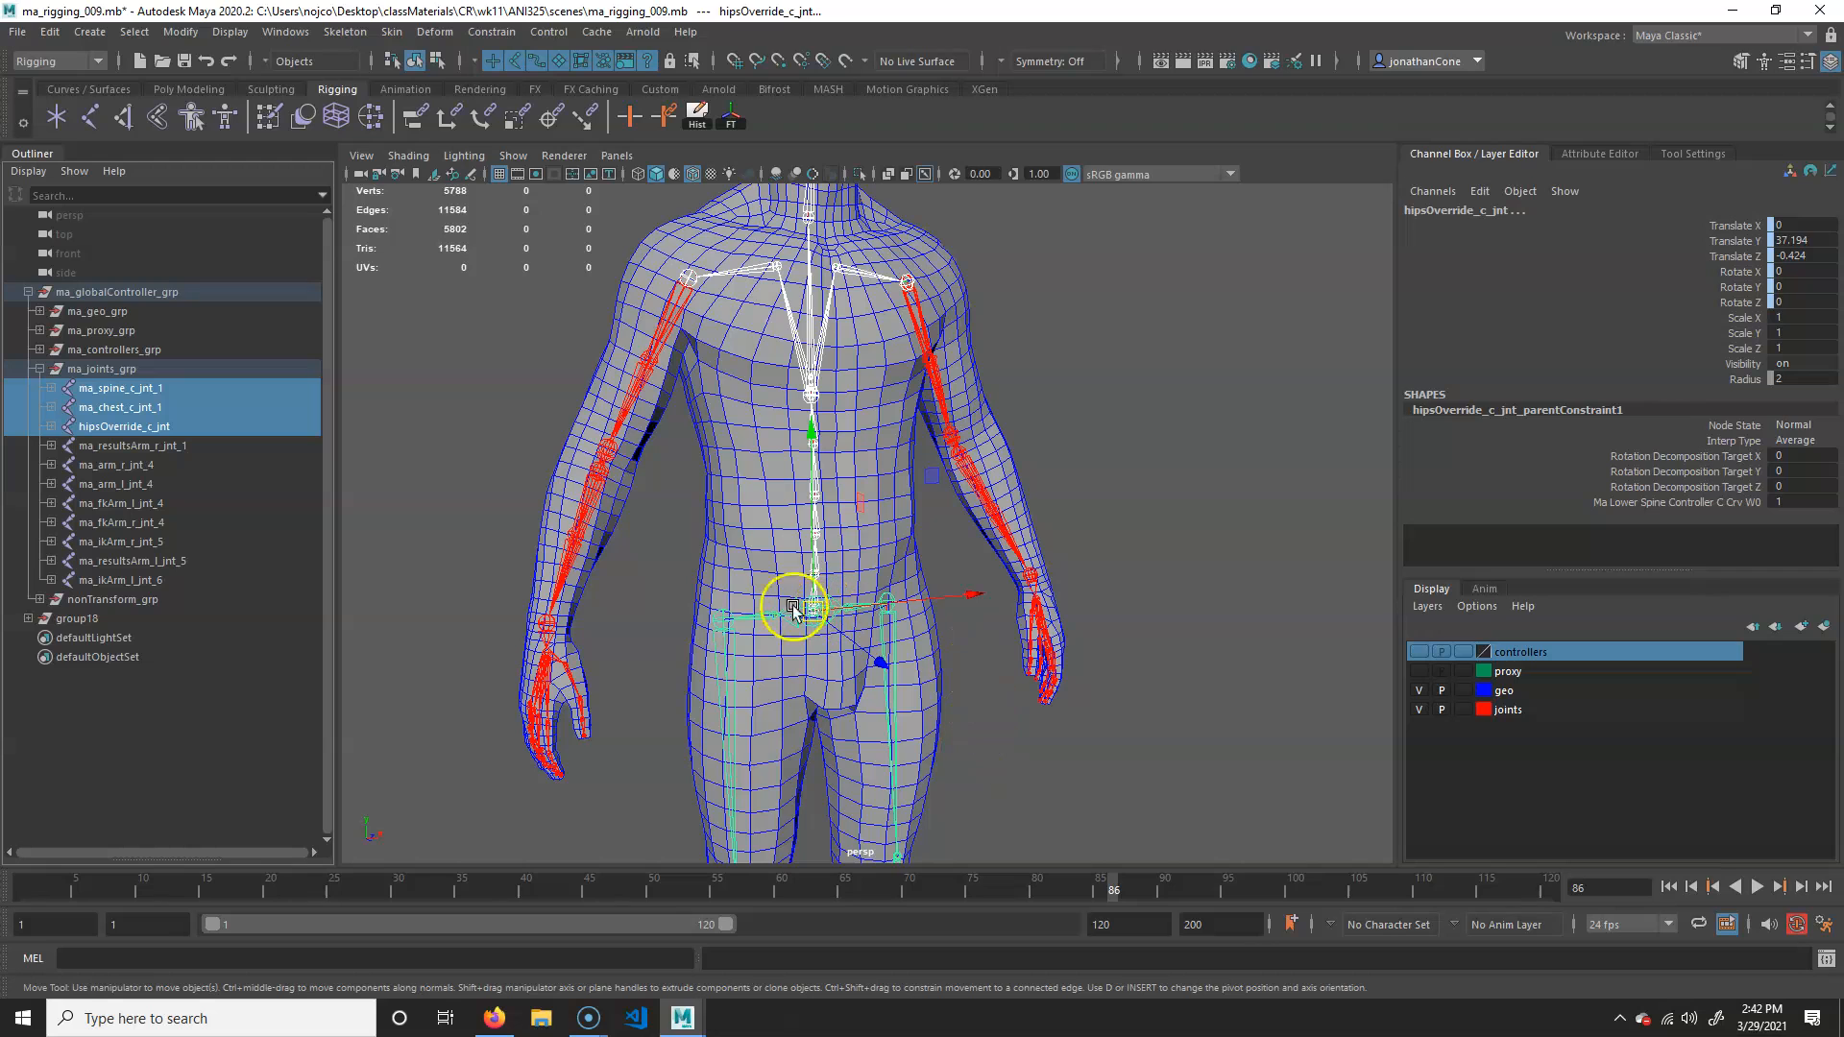
left_click(171, 443, "ctrl")
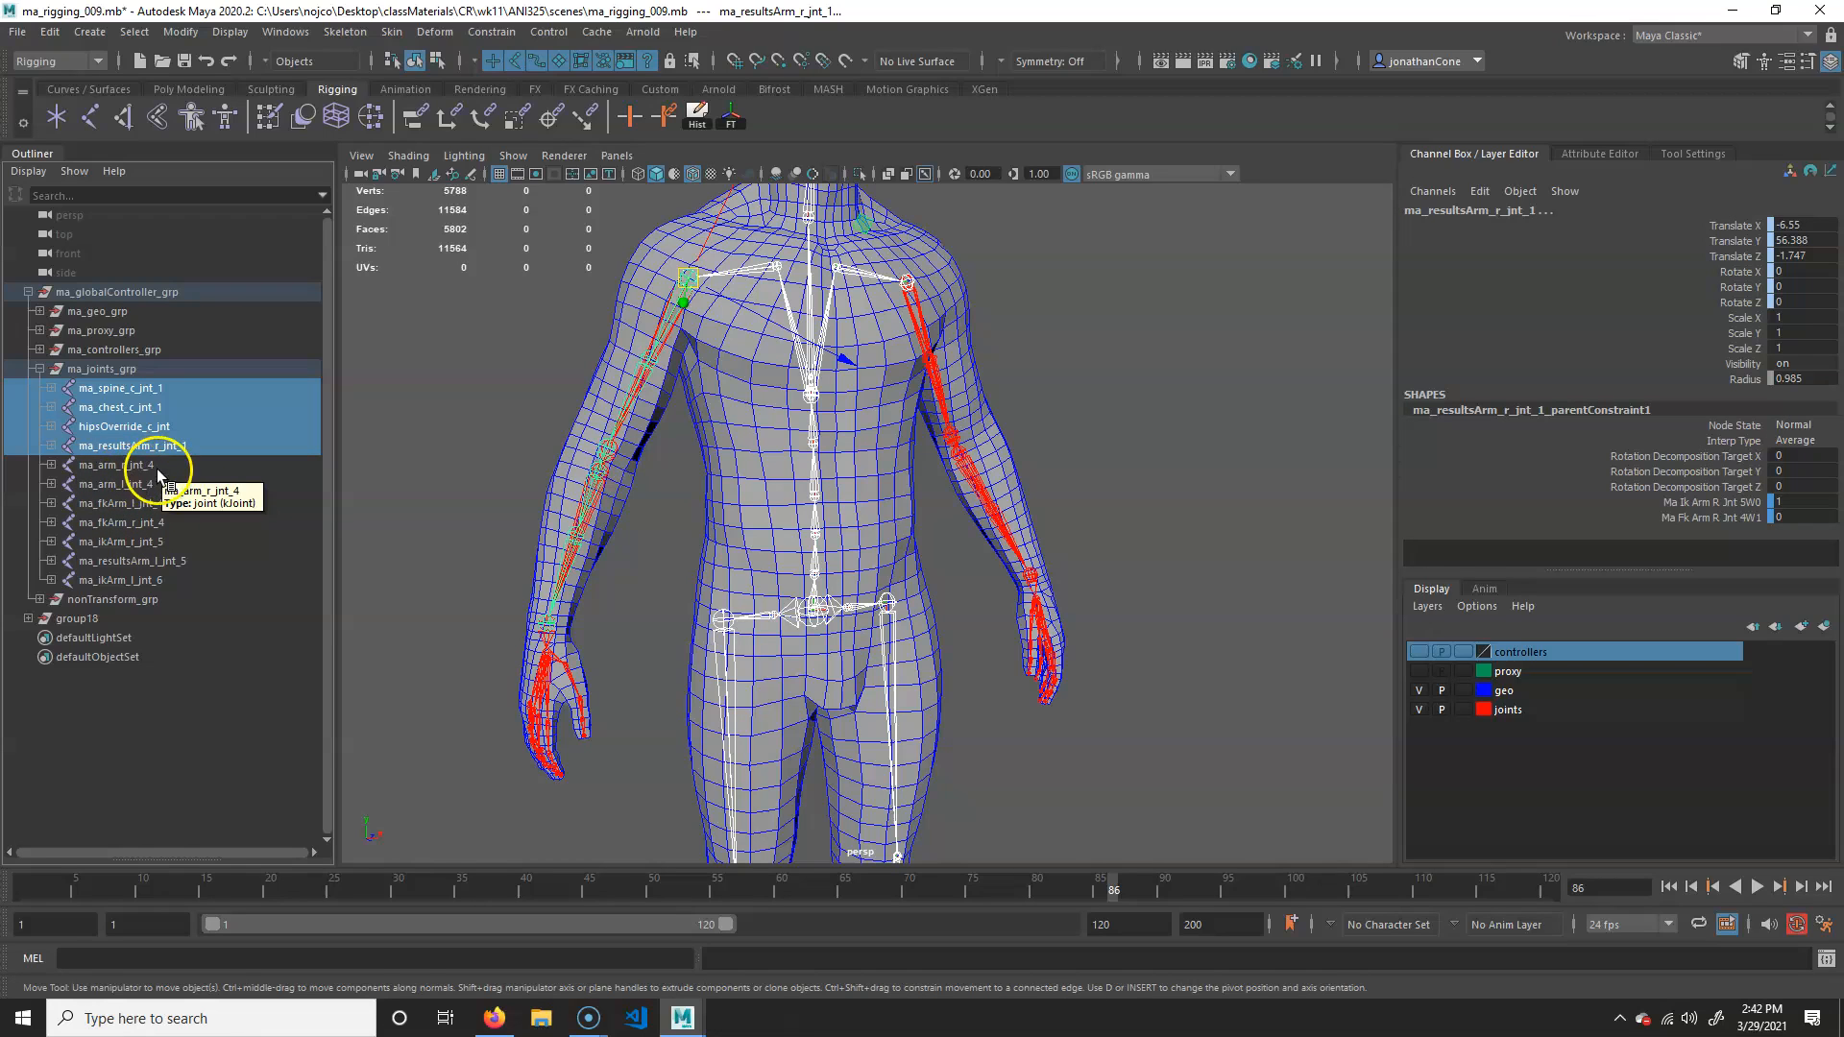
left_click(177, 563, "ctrl")
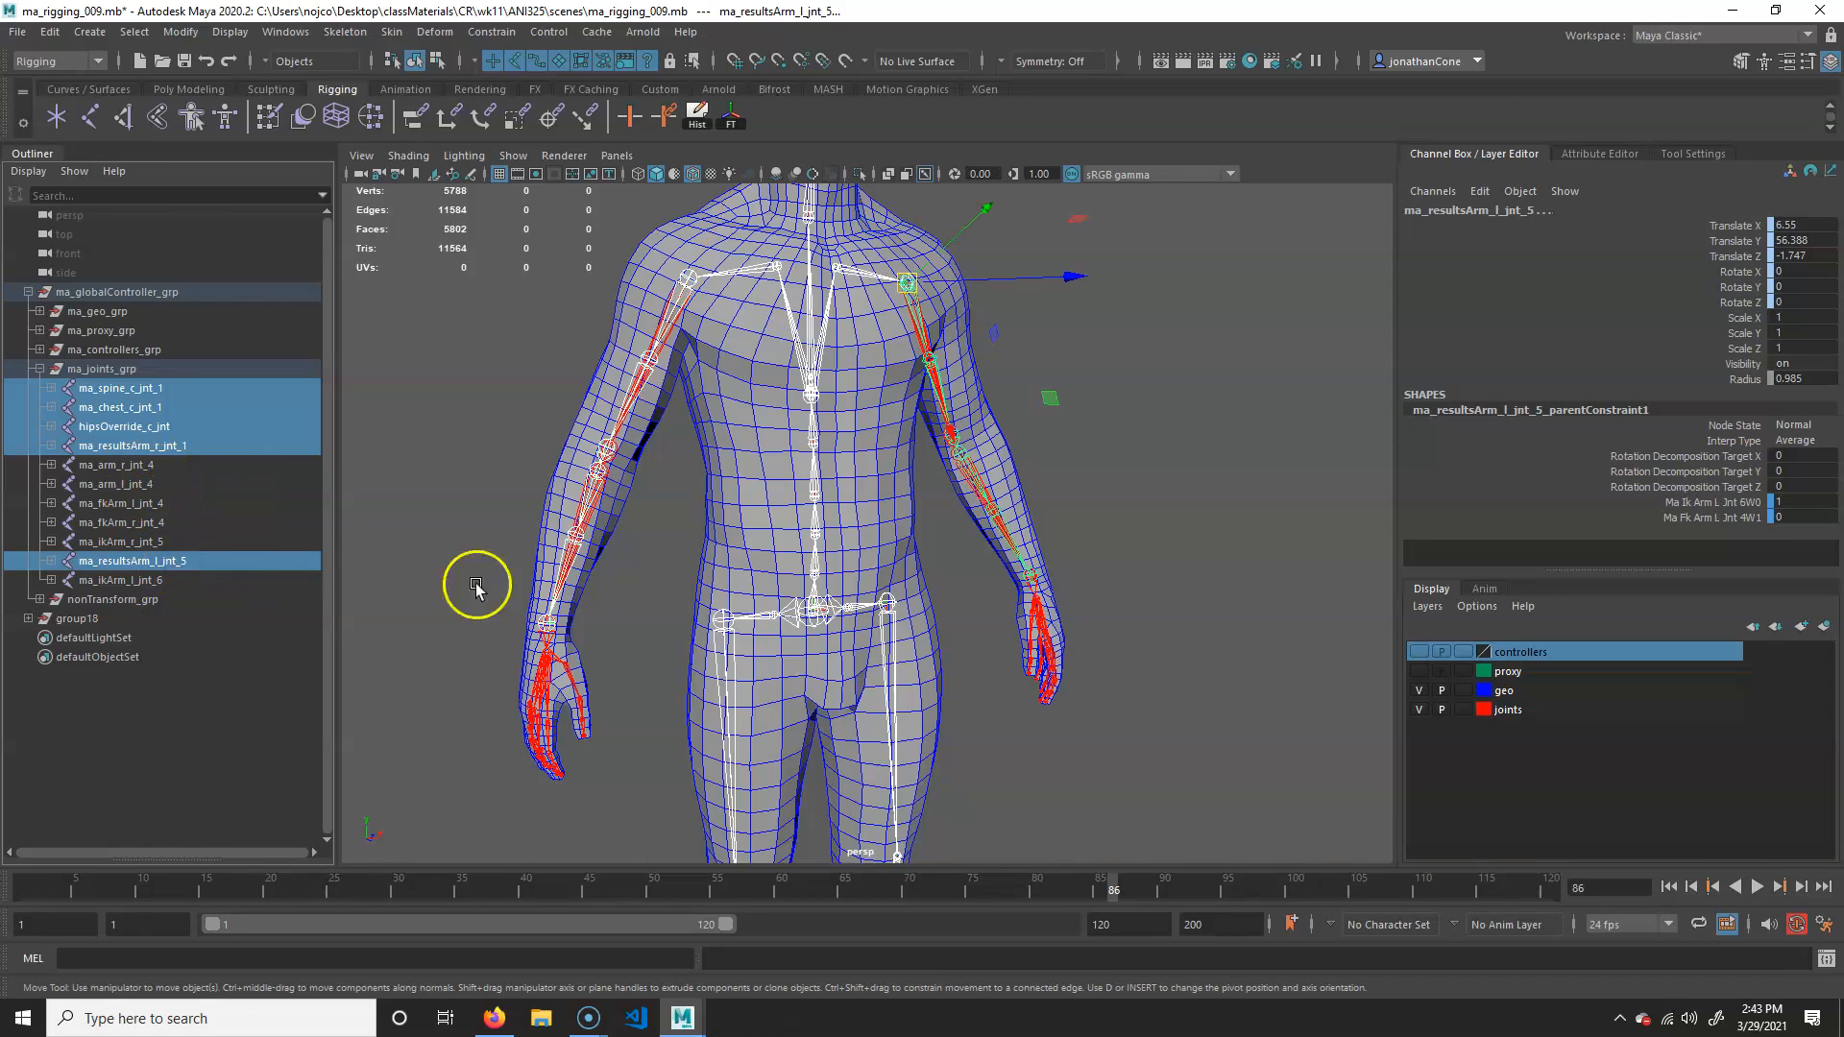
left_click(118, 466, "ctrl")
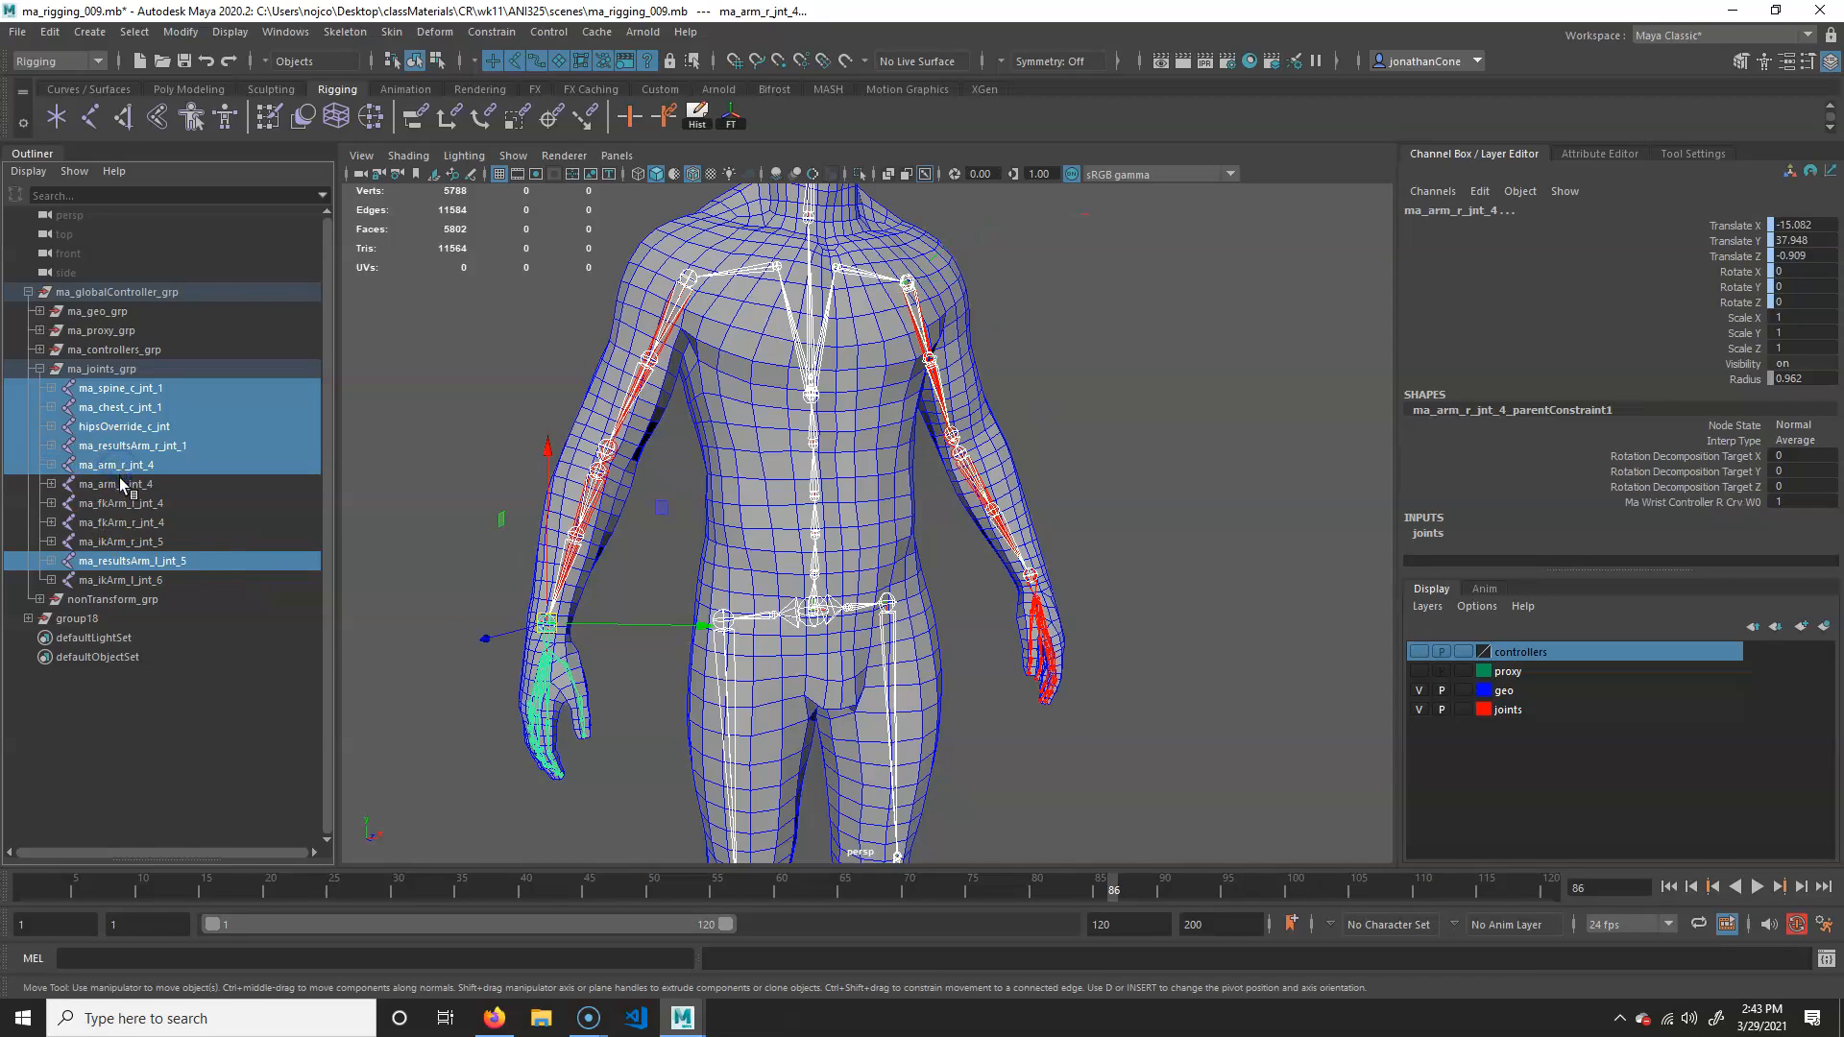
left_click(122, 484, "ctrl")
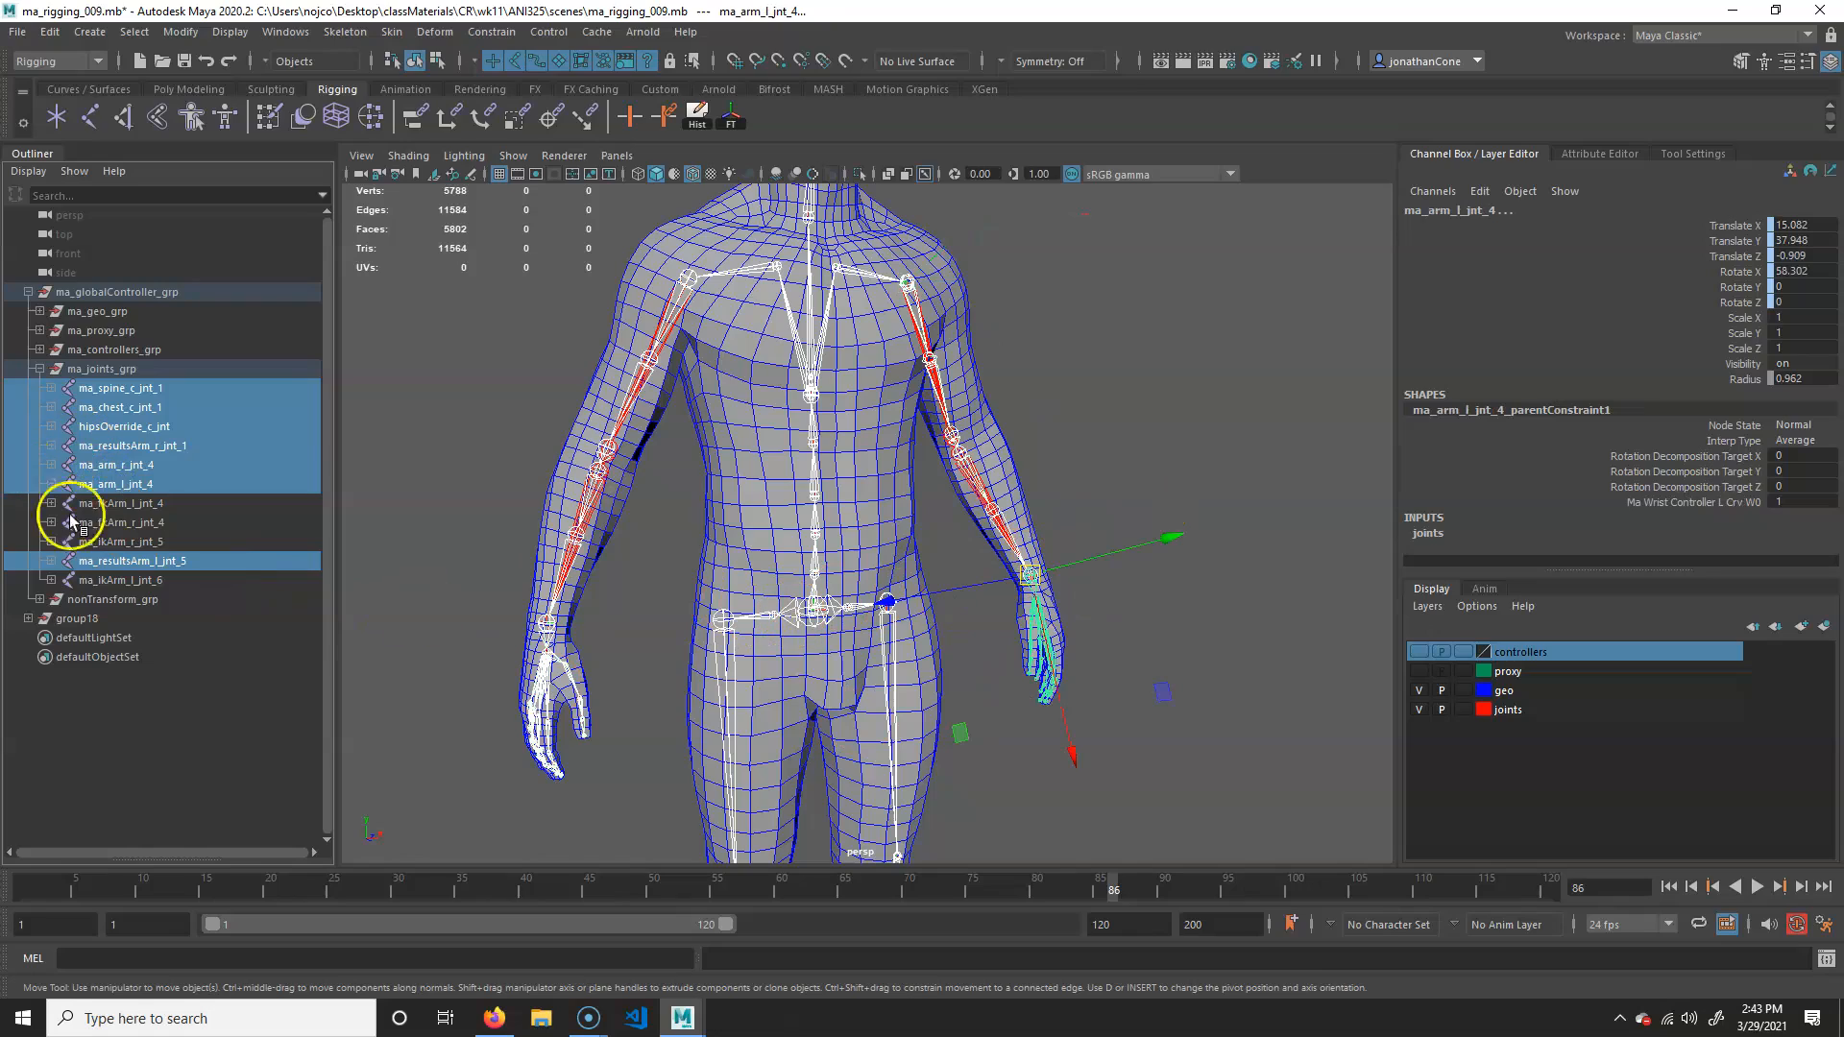
Step: Examine which joints are selected along the torso, both arms and the hands
mouse_move(1016, 588)
right_mouse_down("alt")
mouse_move(646, 574)
mouse_move(1035, 619)
right_mouse_up("alt")
right_click_drag(852, 605, 679, 539, "alt")
middle_click_drag(922, 779, 893, 688, "alt")
right_click_drag(698, 632, 774, 497, "alt")
middle_click_drag(774, 496, 874, 768, "alt")
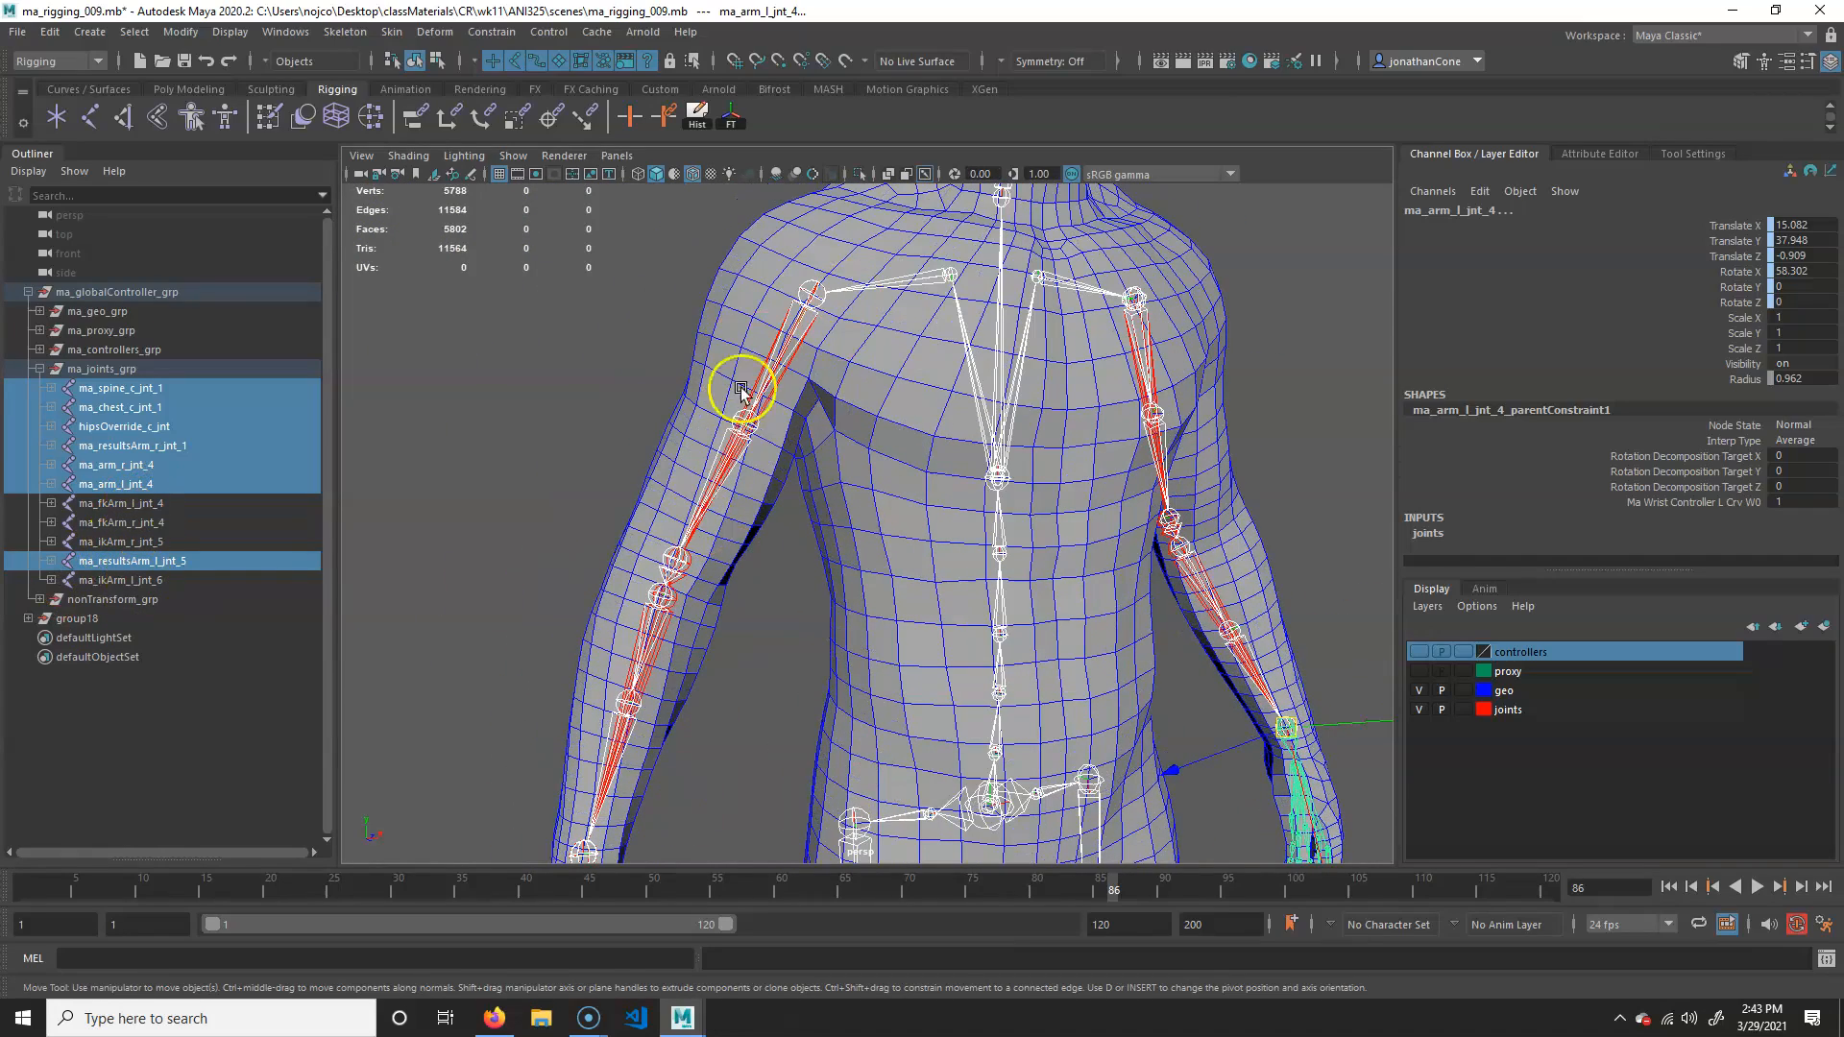
right_click_drag(1004, 599, 794, 548, "alt")
middle_click_drag(845, 567, 765, 509, "alt")
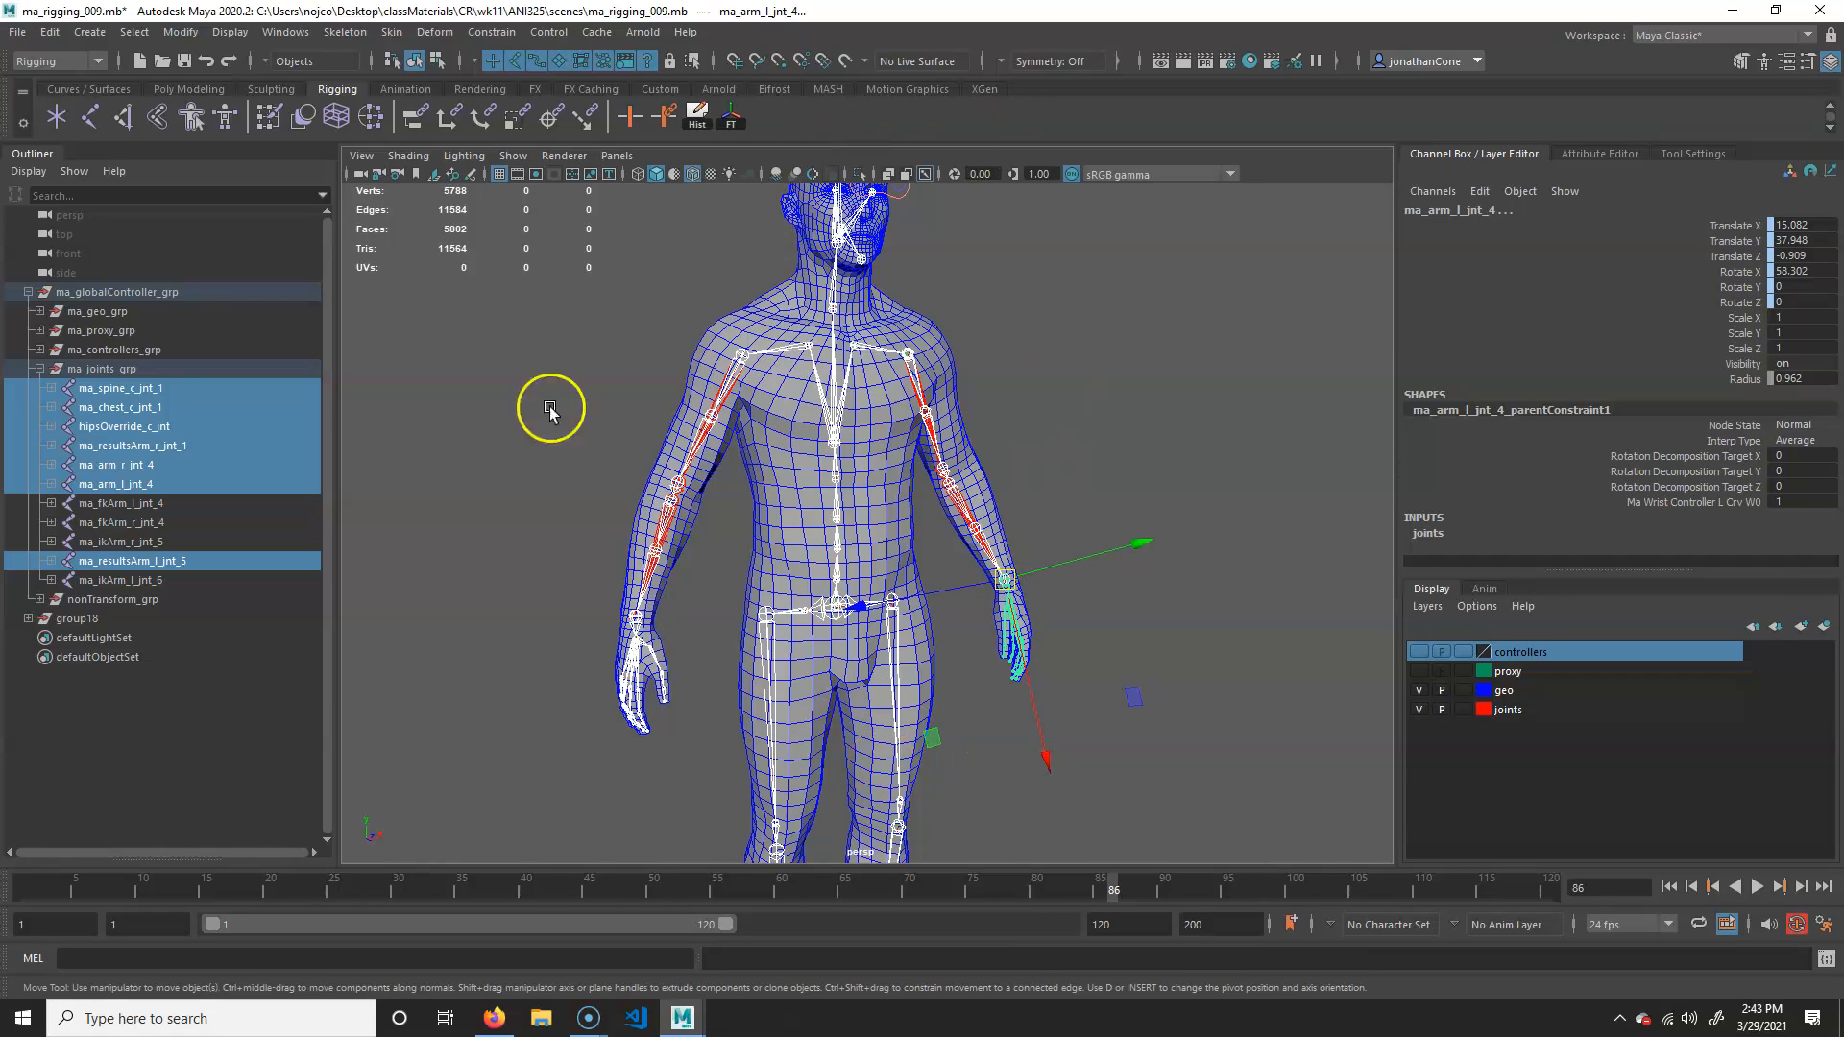
Step: Examine the selected head, eye and jaw joints up close from several angles
right_click_drag(860, 442, 874, 555, "alt")
middle_click_drag(873, 555, 872, 706, "alt")
right_click_drag(898, 662, 936, 648, "alt")
middle_click_drag(942, 657, 961, 627, "alt")
mouse_move(855, 637)
left_mouse_down("alt")
mouse_move(918, 630)
mouse_move(851, 622)
left_mouse_up("alt")
right_click_drag(822, 600, 847, 591, "alt")
middle_click_drag(847, 590, 832, 684, "alt")
right_click_drag(816, 626, 881, 607, "alt")
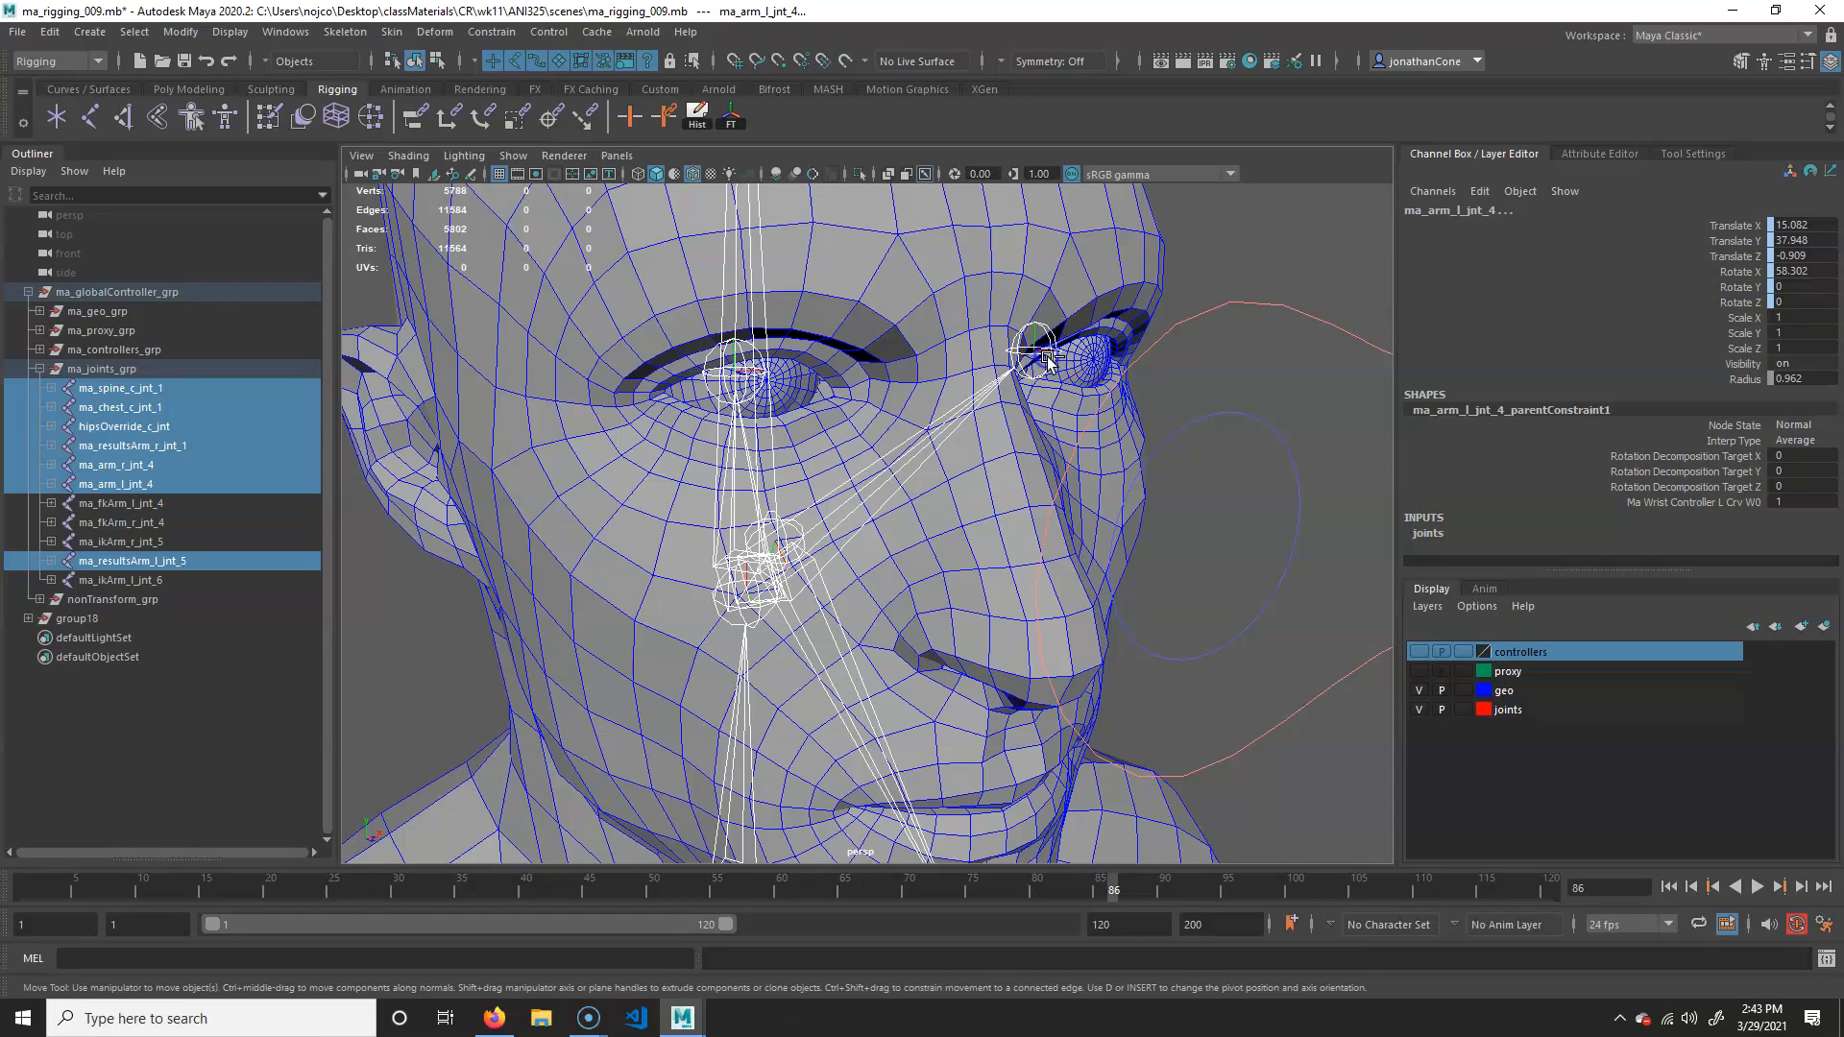
right_click_drag(752, 463, 726, 359, "alt")
middle_click_drag(726, 358, 782, 363, "alt")
middle_click_drag(625, 432, 768, 426, "alt")
right_click_drag(769, 426, 499, 423, "alt")
left_click_drag(759, 422, 683, 452, "alt")
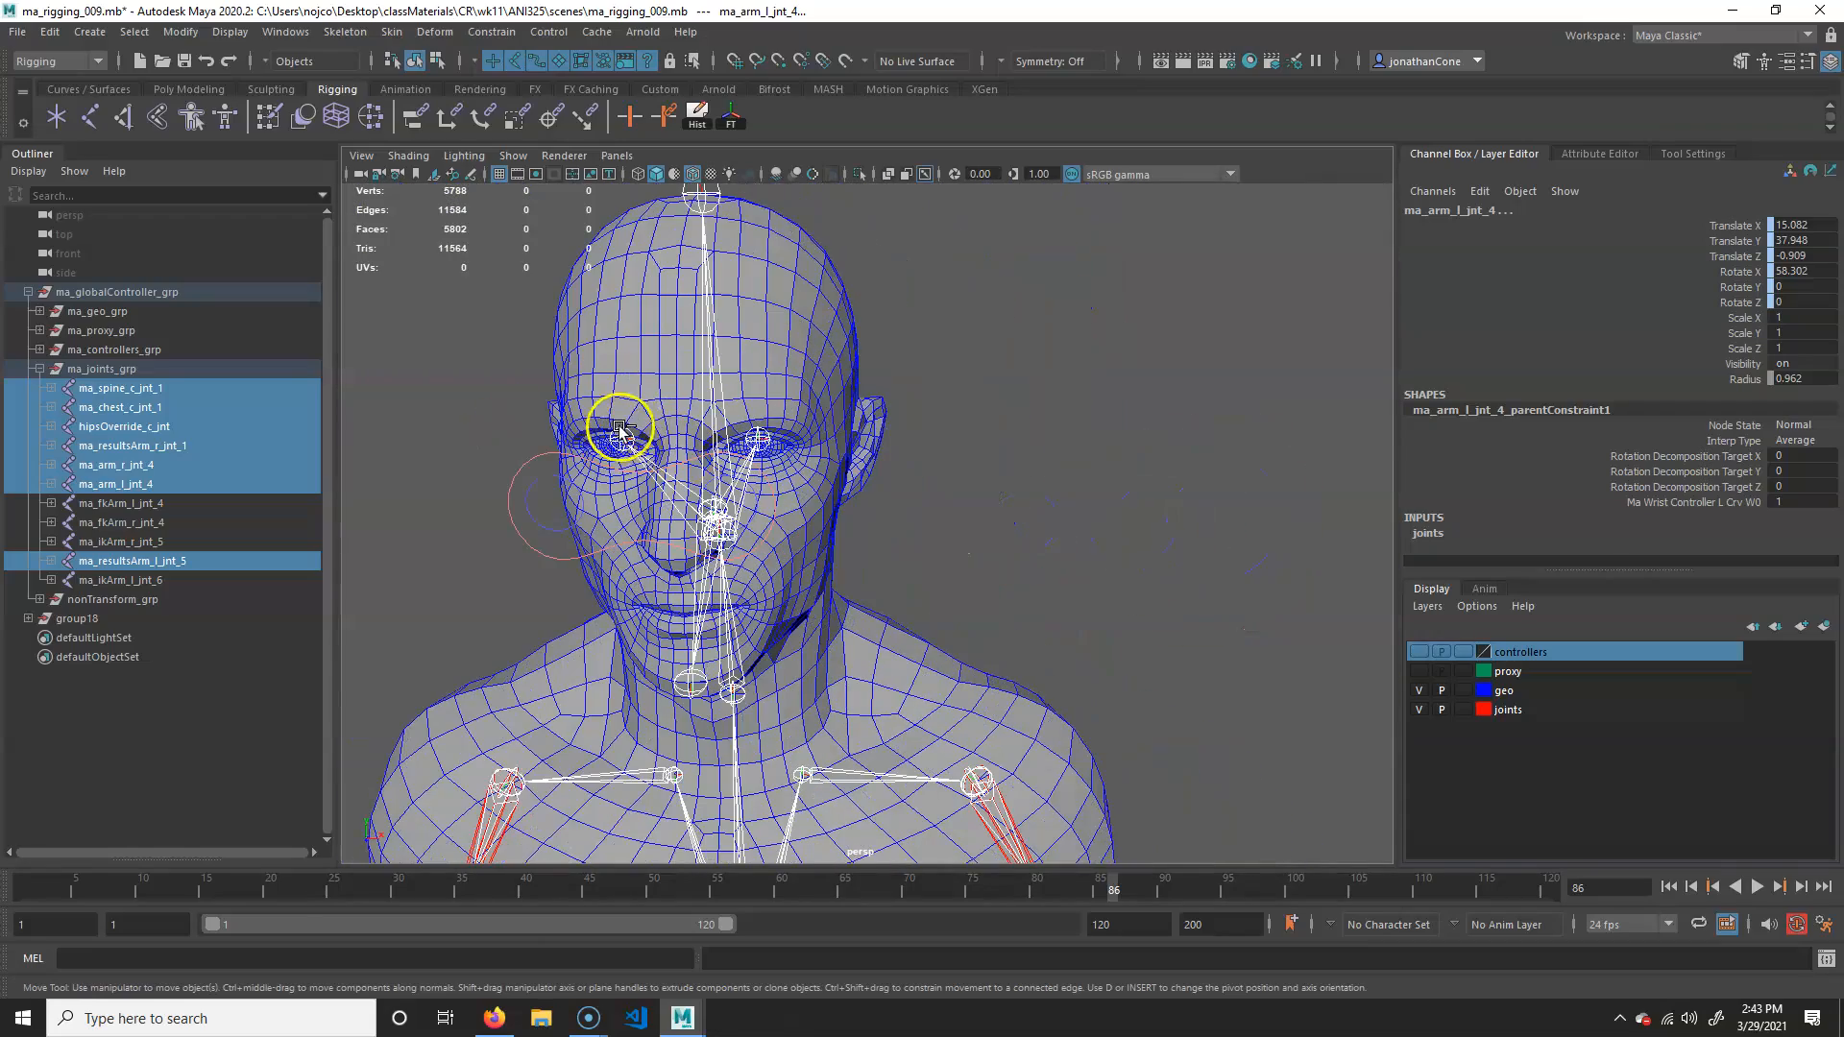
left_click_drag(642, 609, 815, 515, "alt")
right_click_drag(815, 515, 782, 391, "alt")
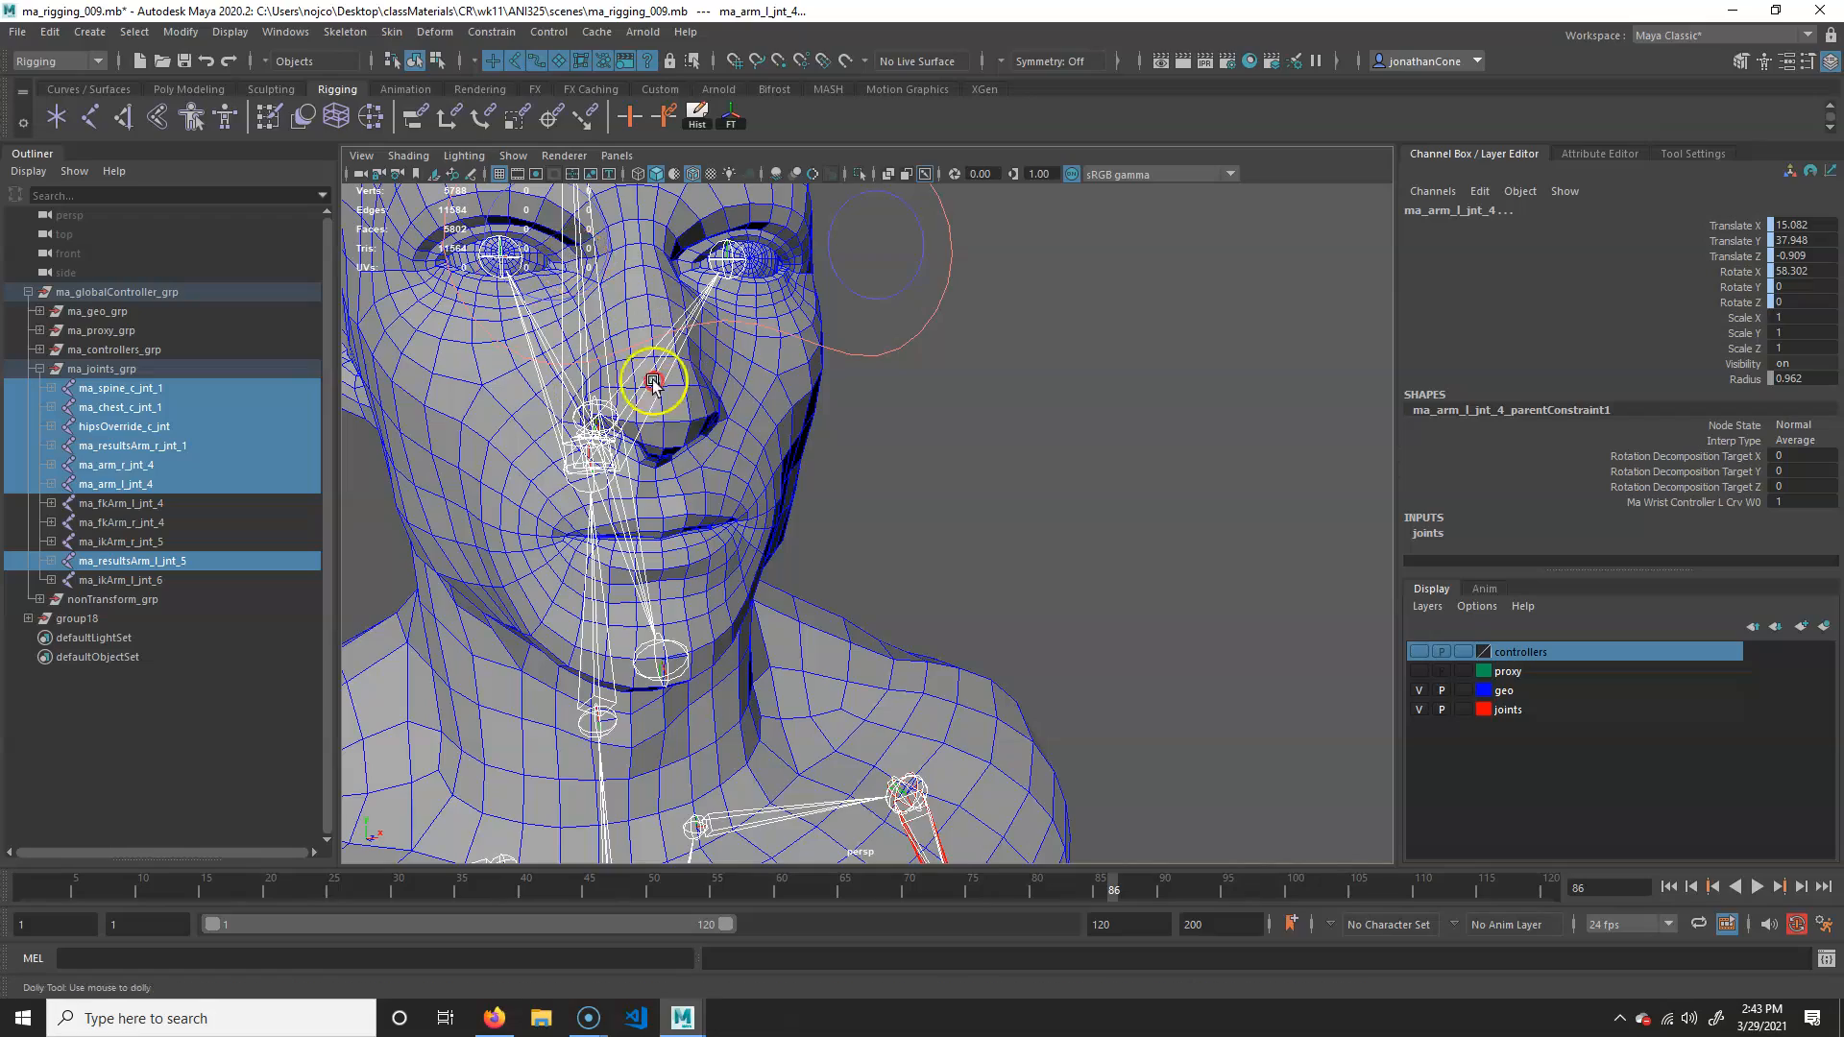
right_click_drag(653, 382, 577, 382, "alt")
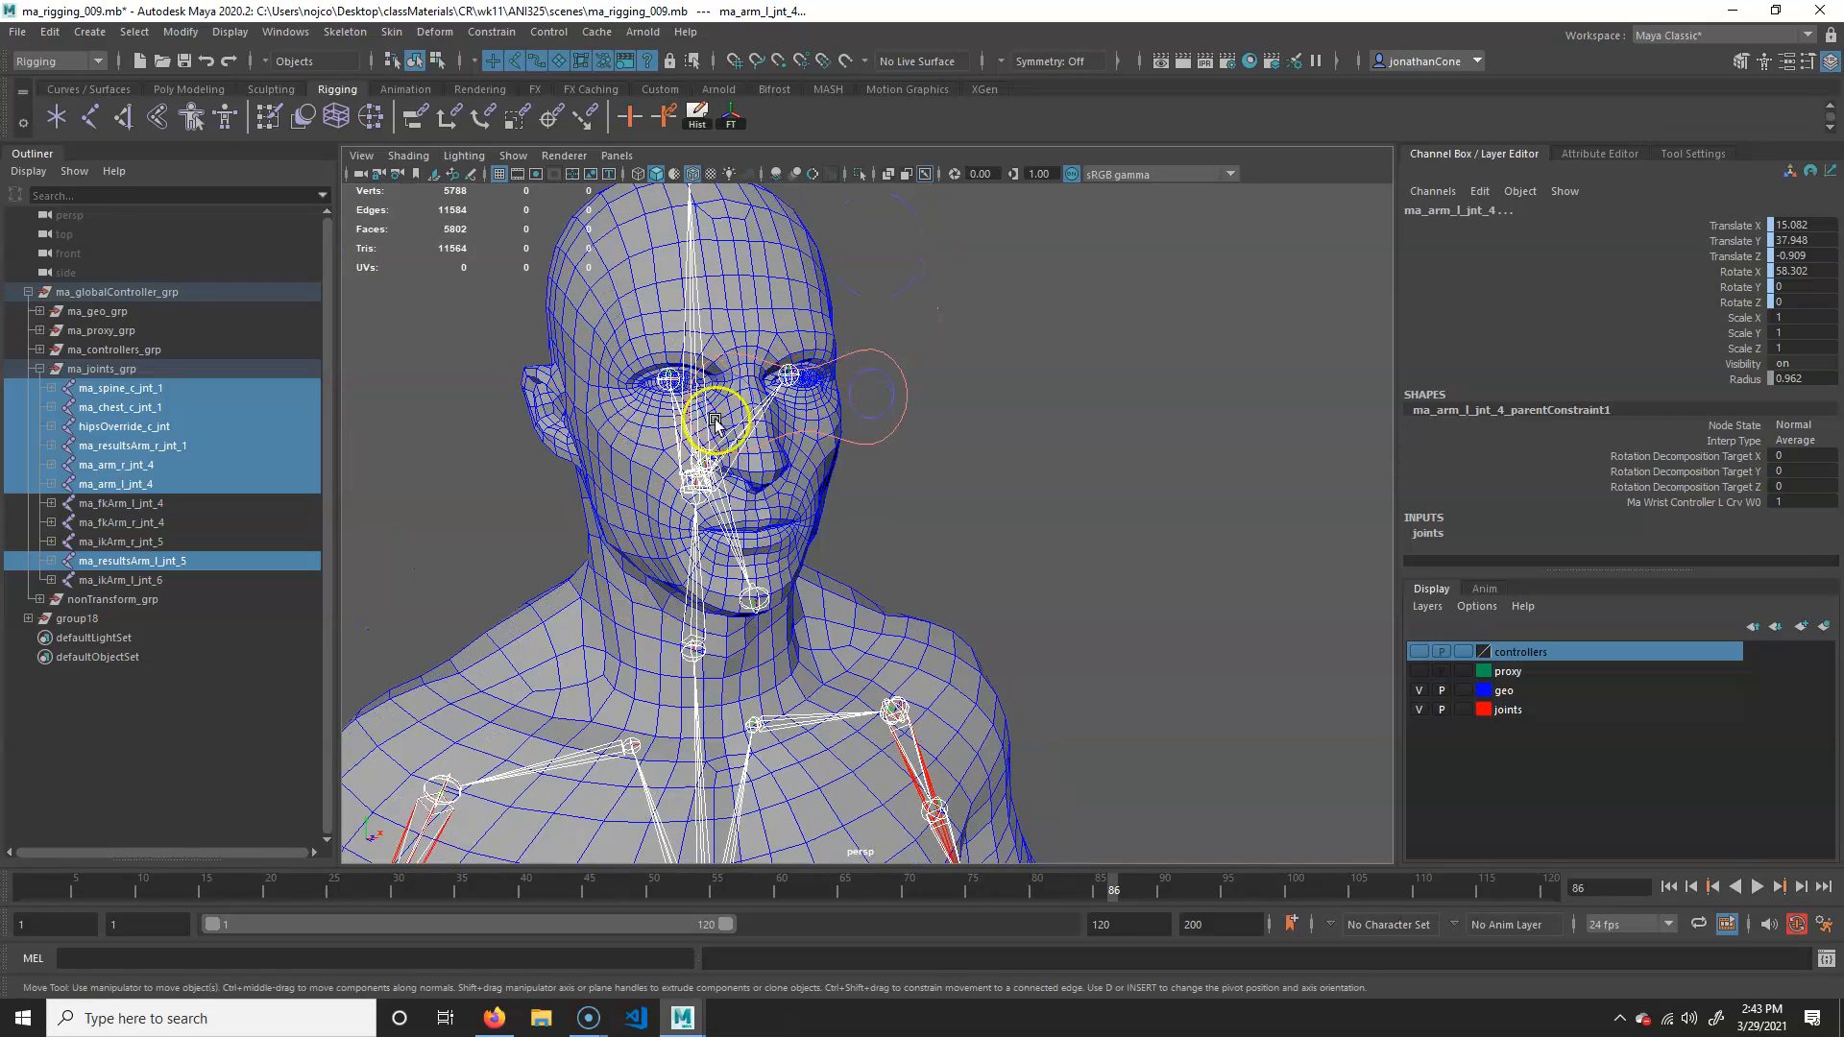
left_click_drag(735, 492, 774, 522, "alt")
right_click_drag(943, 626, 705, 574, "alt")
middle_click_drag(862, 562, 897, 485, "alt")
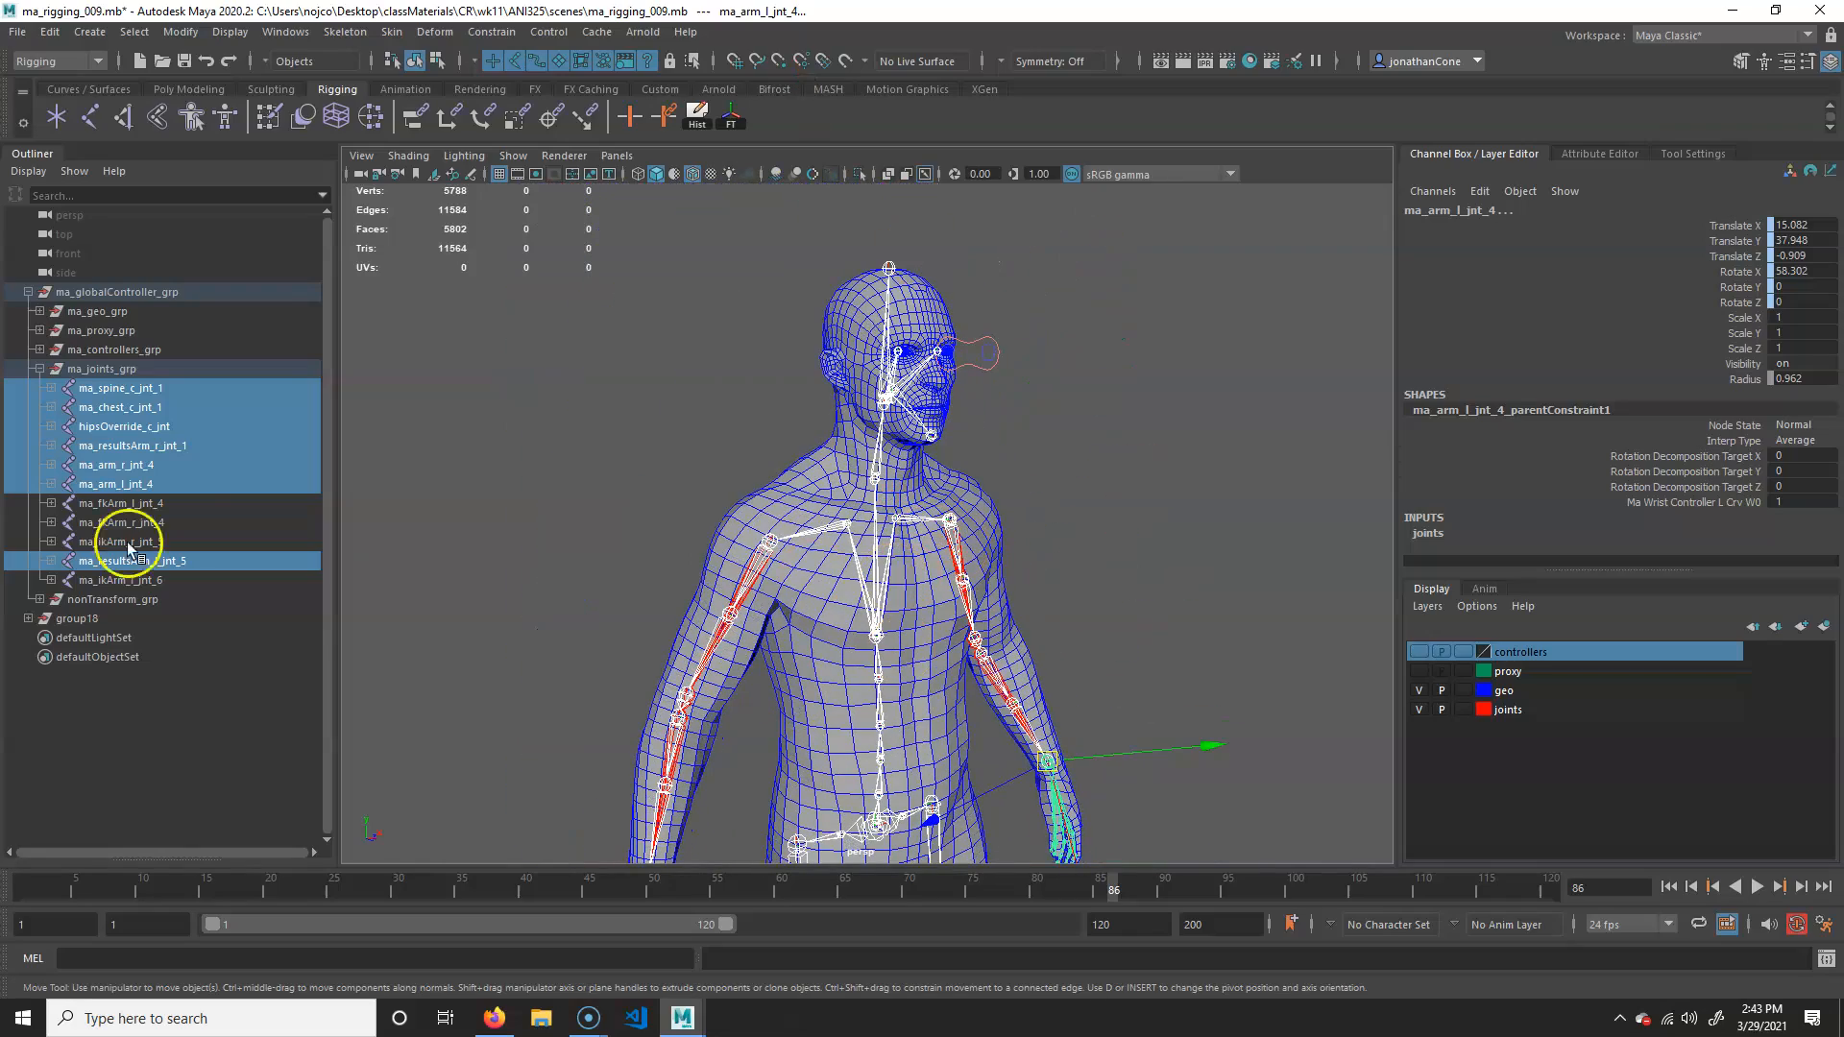
Step: Add the body mesh Realistic_White_Male_Low_Poly to the joint selection and open the Bind Skin options
right_click_drag(762, 669, 729, 556, "alt")
middle_click_drag(764, 516, 747, 531, "alt")
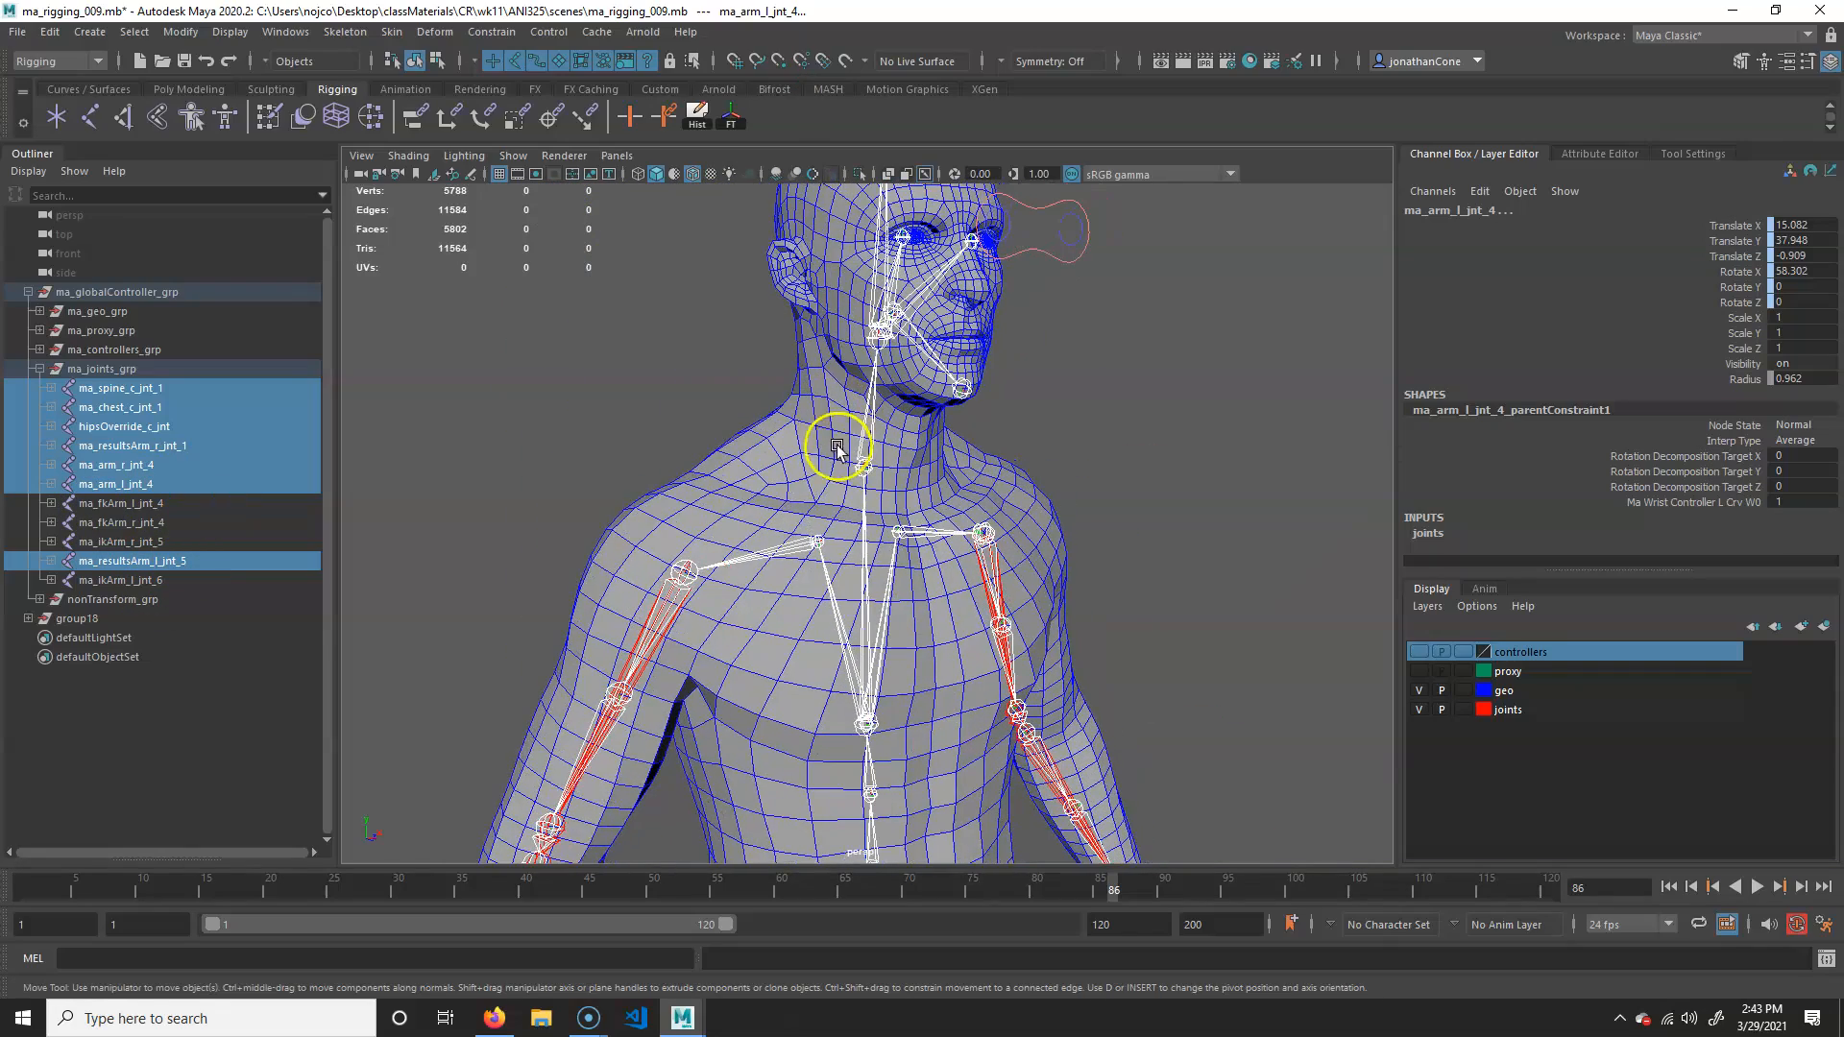
left_click(838, 448)
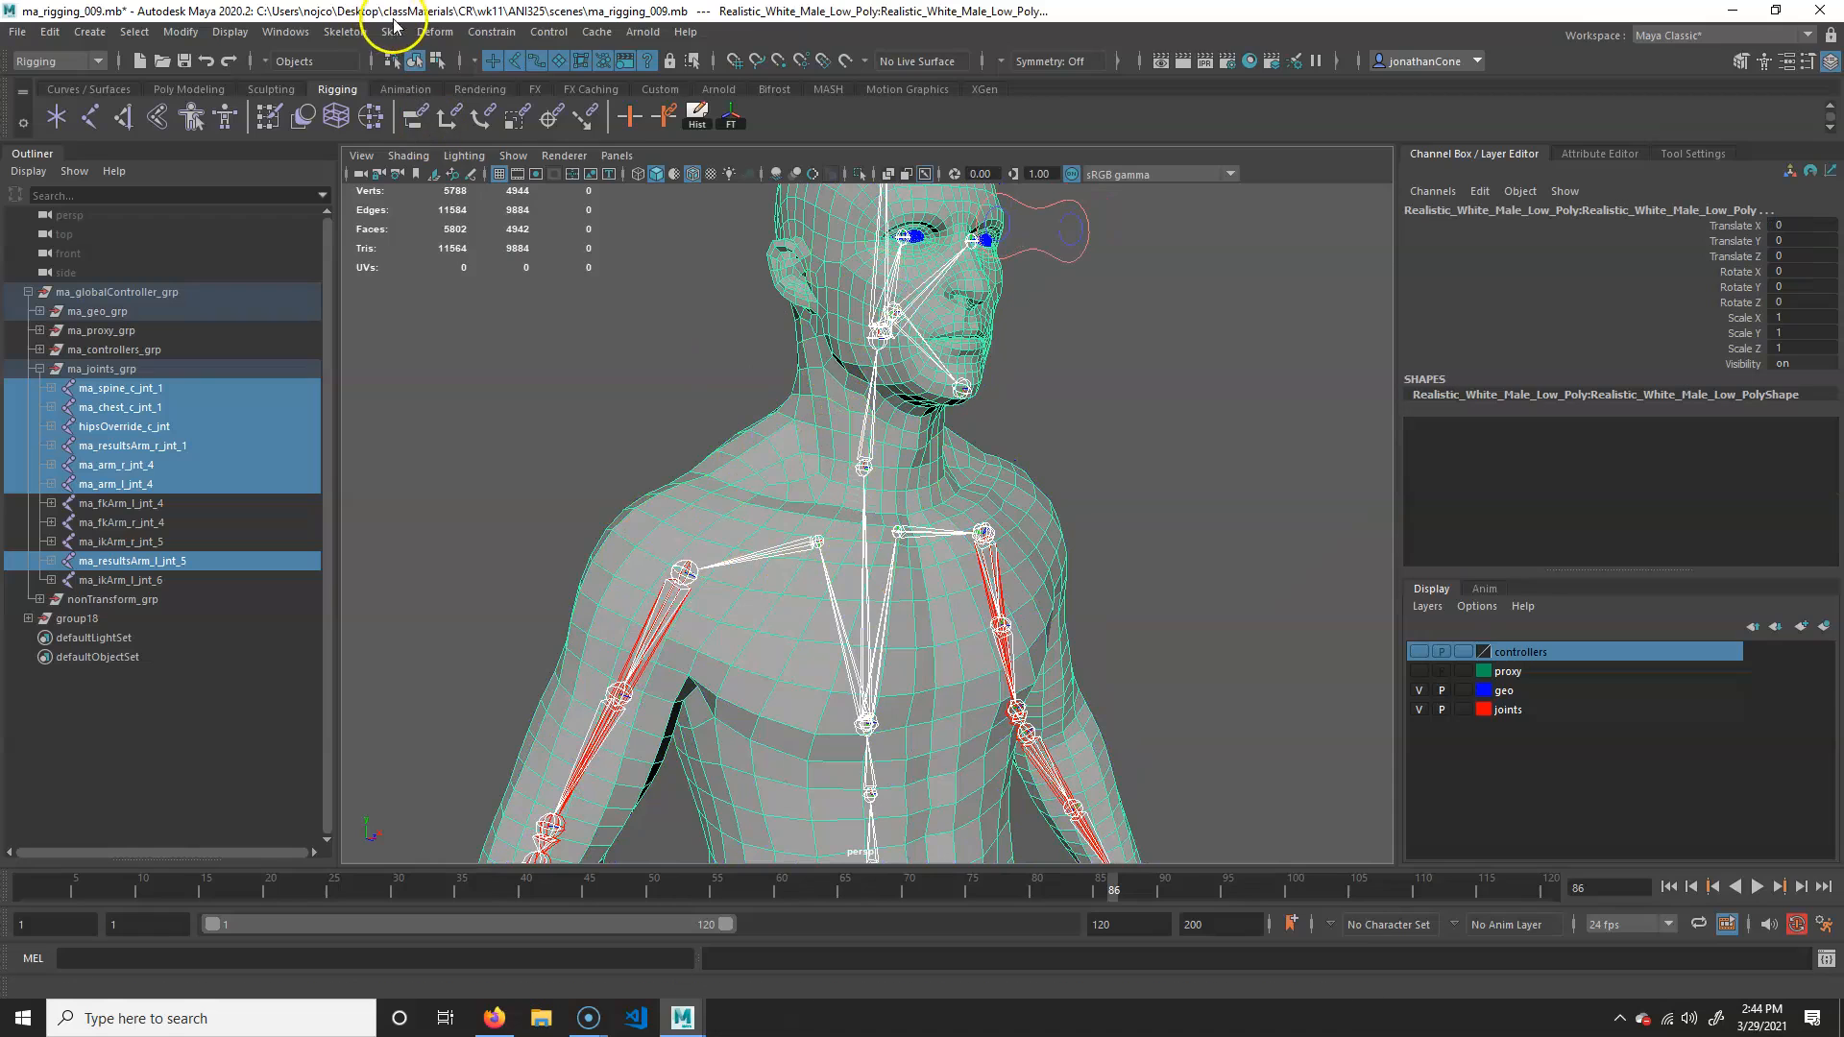
left_click(392, 32)
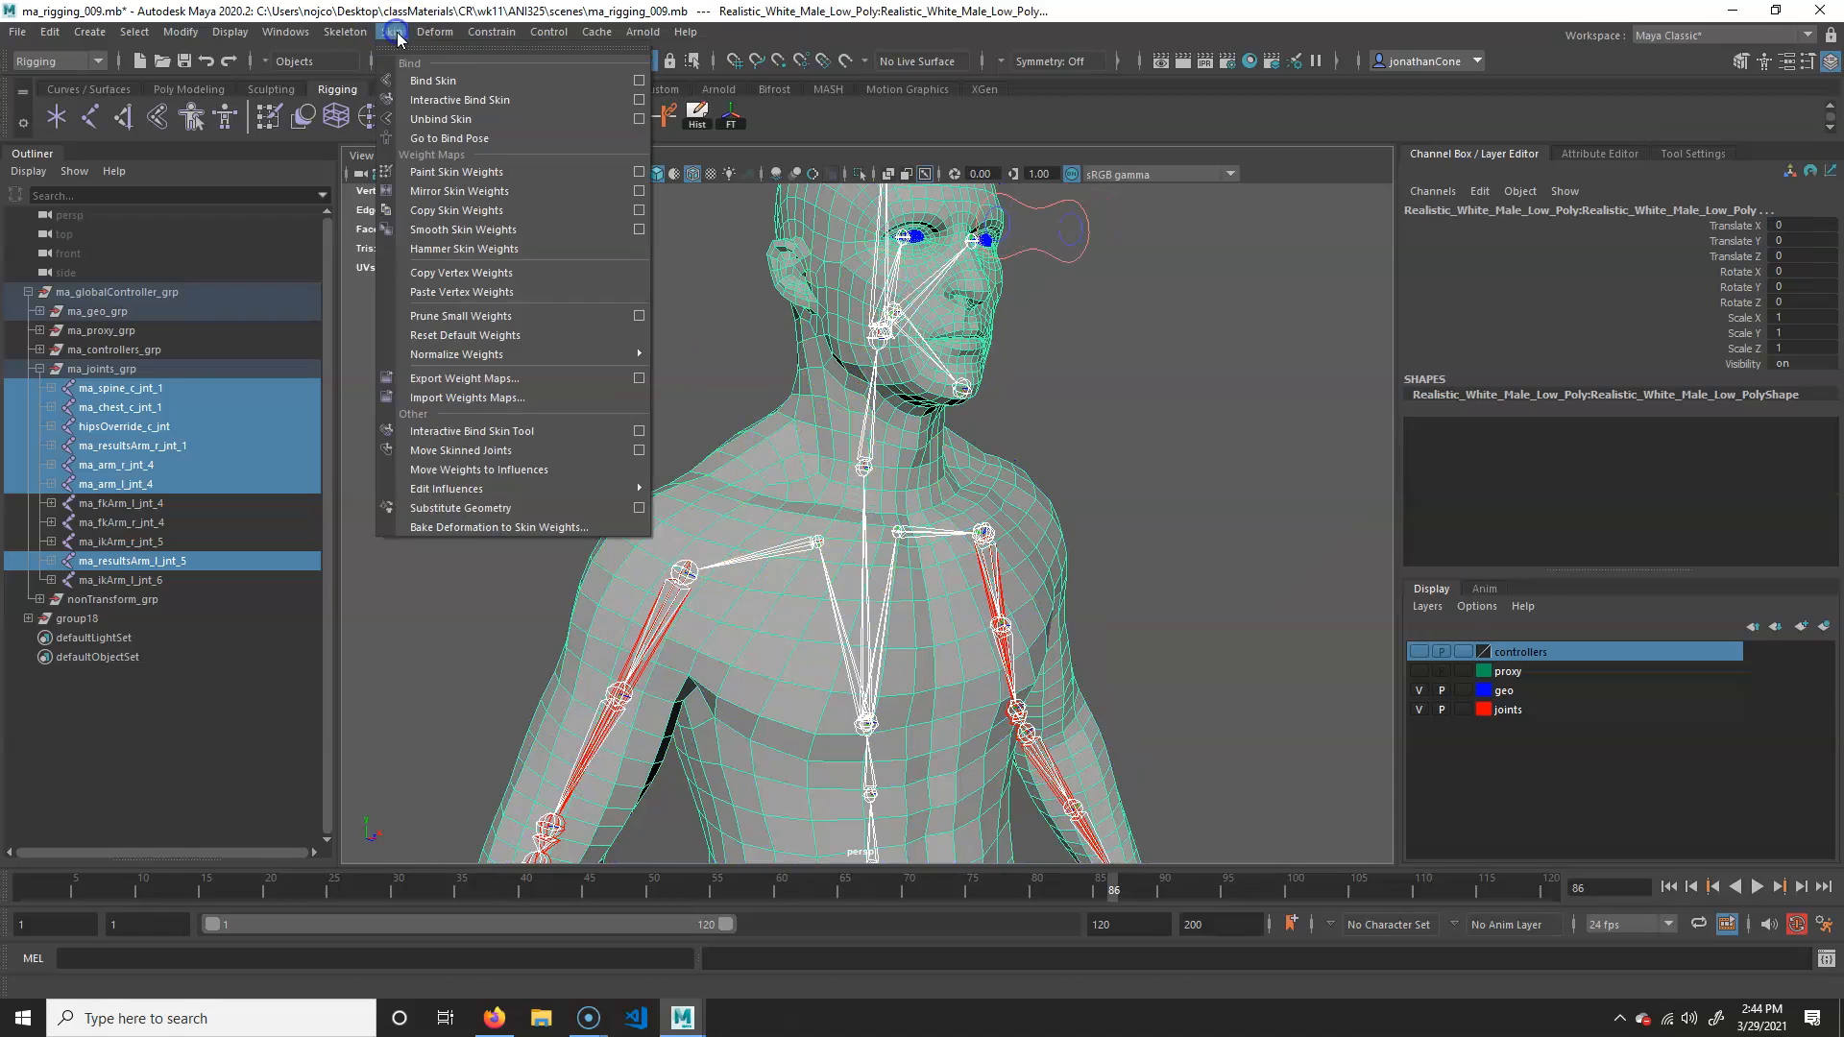
left_click(640, 83)
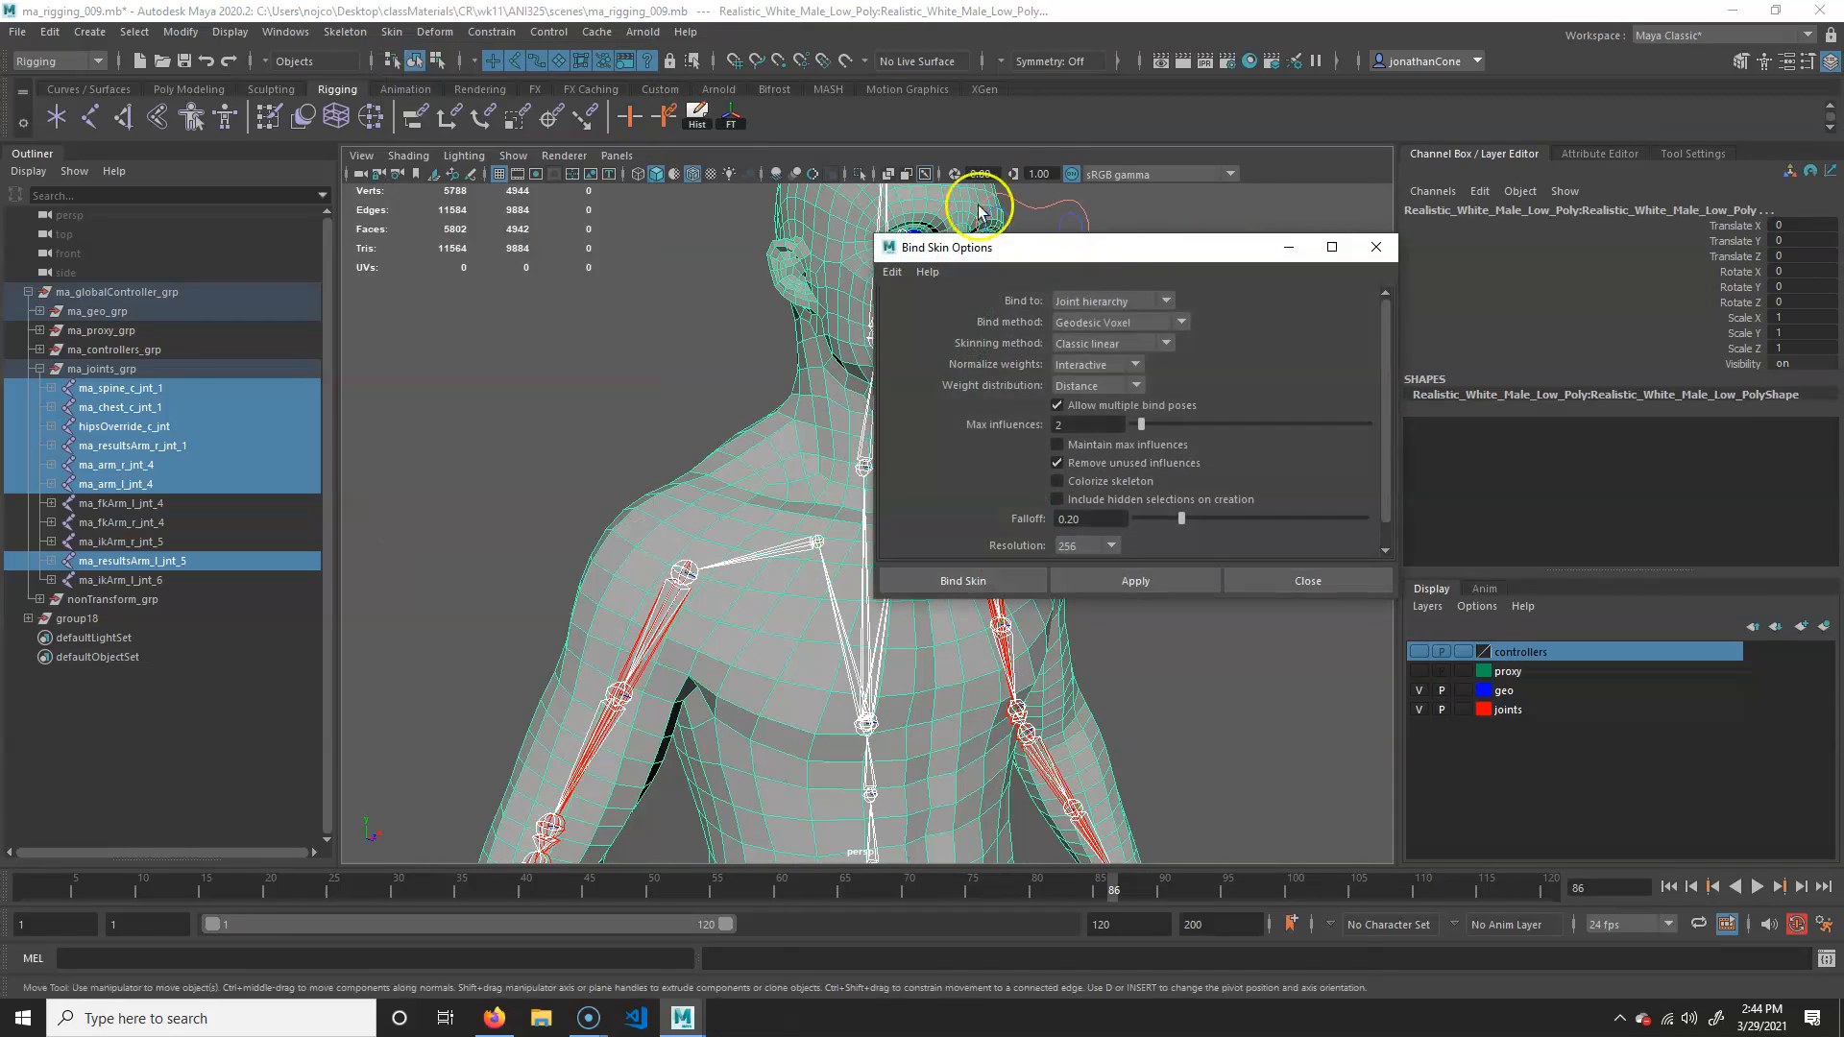
Step: Keep binding to the joint hierarchy and choose Geodesic Voxel as the bind method
left_click(1108, 303)
left_click(1133, 277)
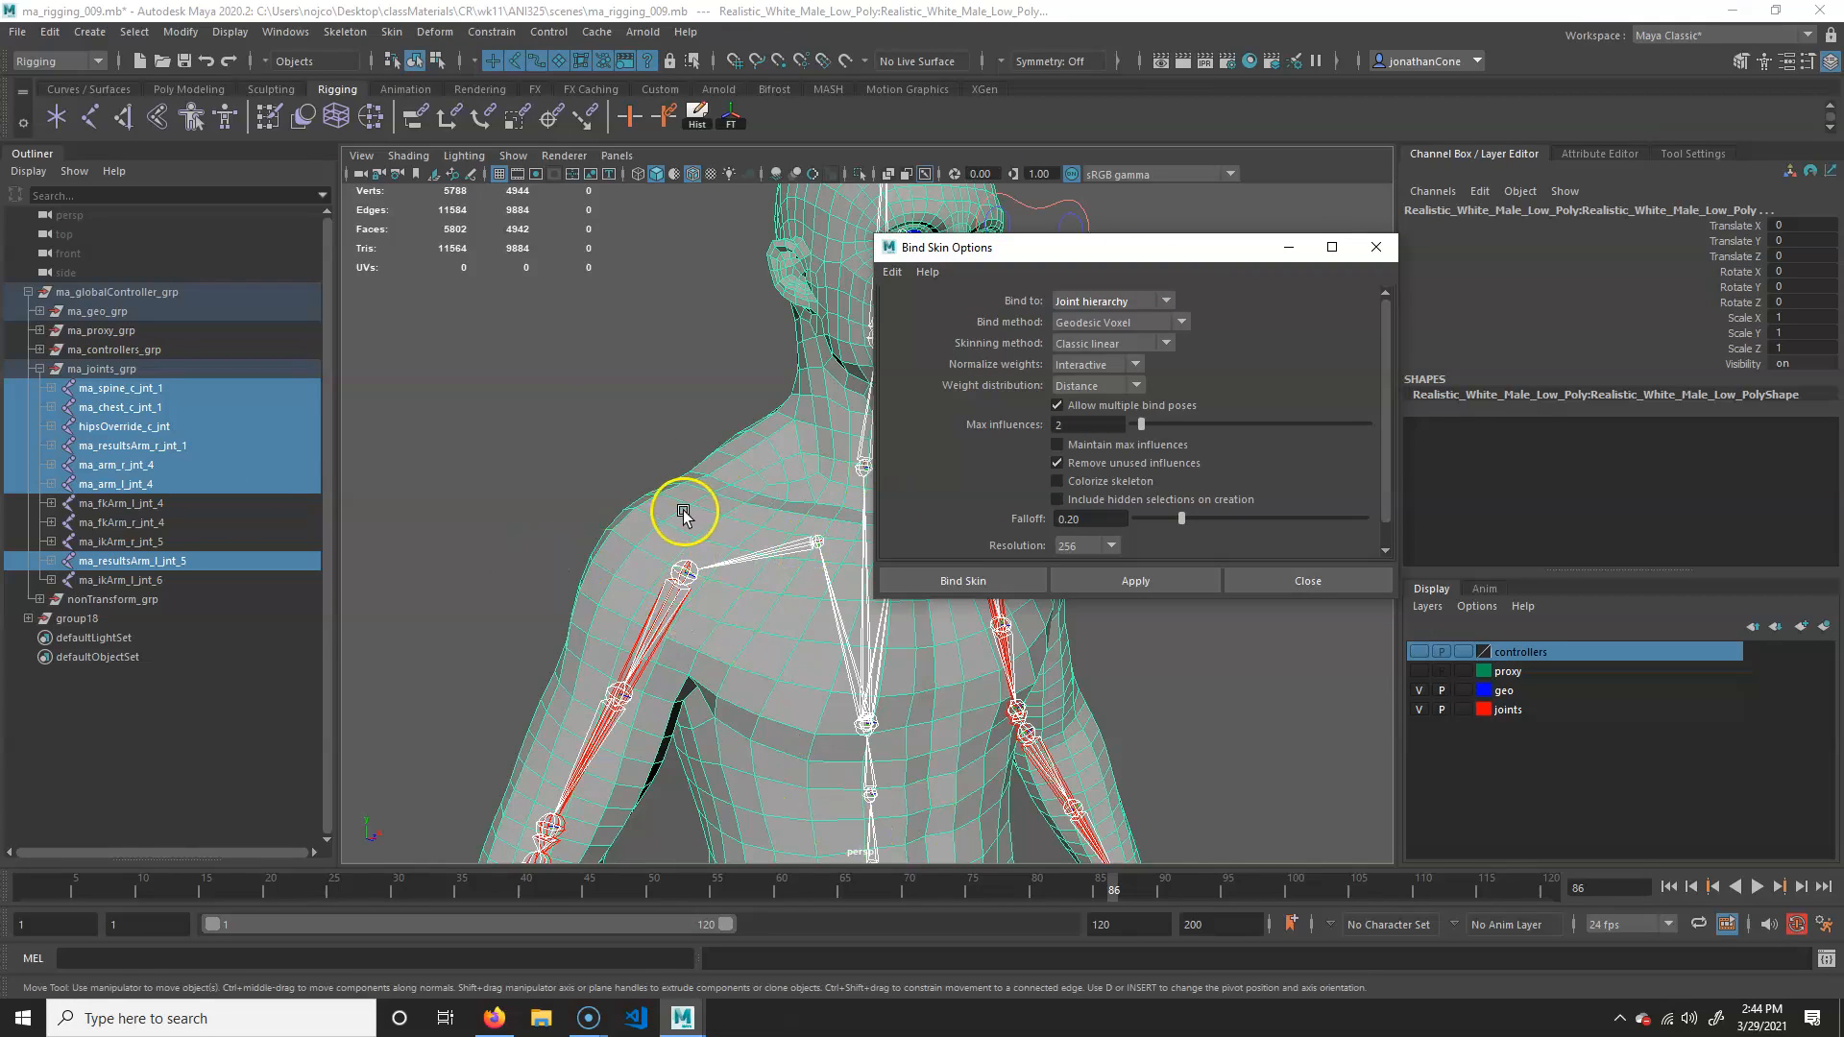
left_click(1173, 327)
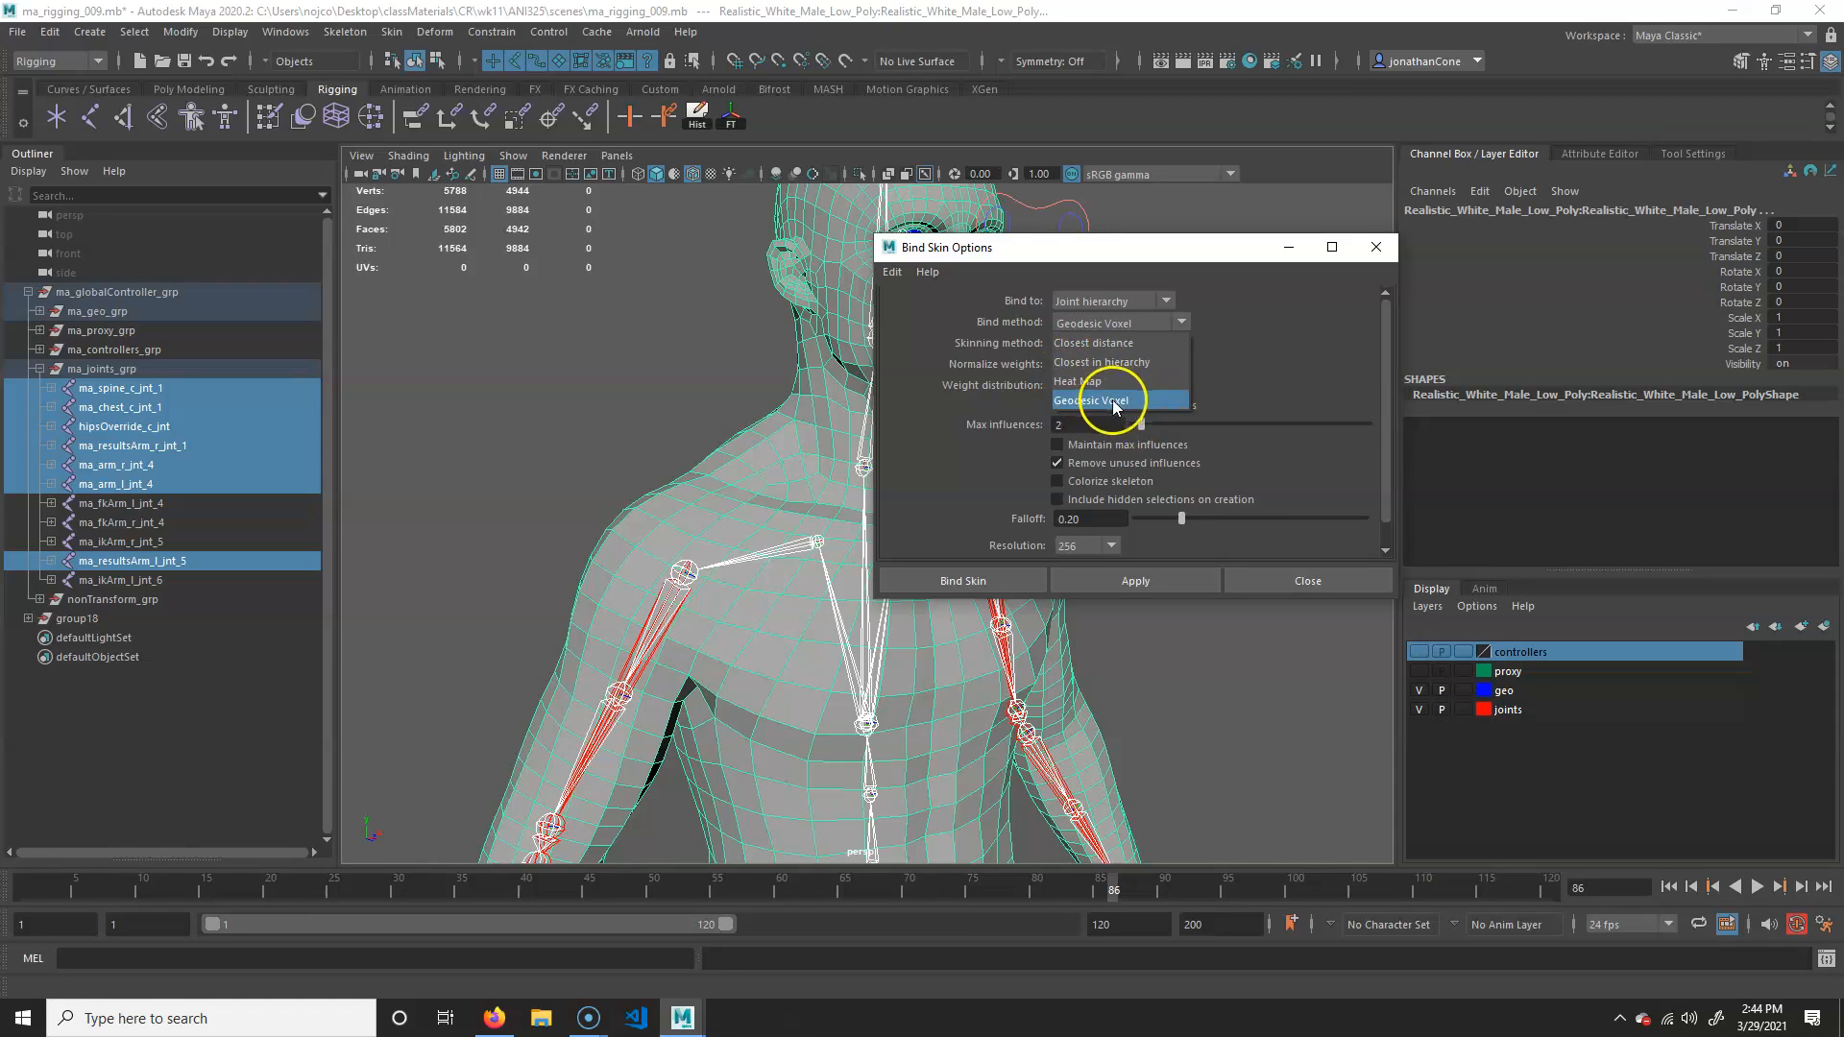
left_click(1120, 401)
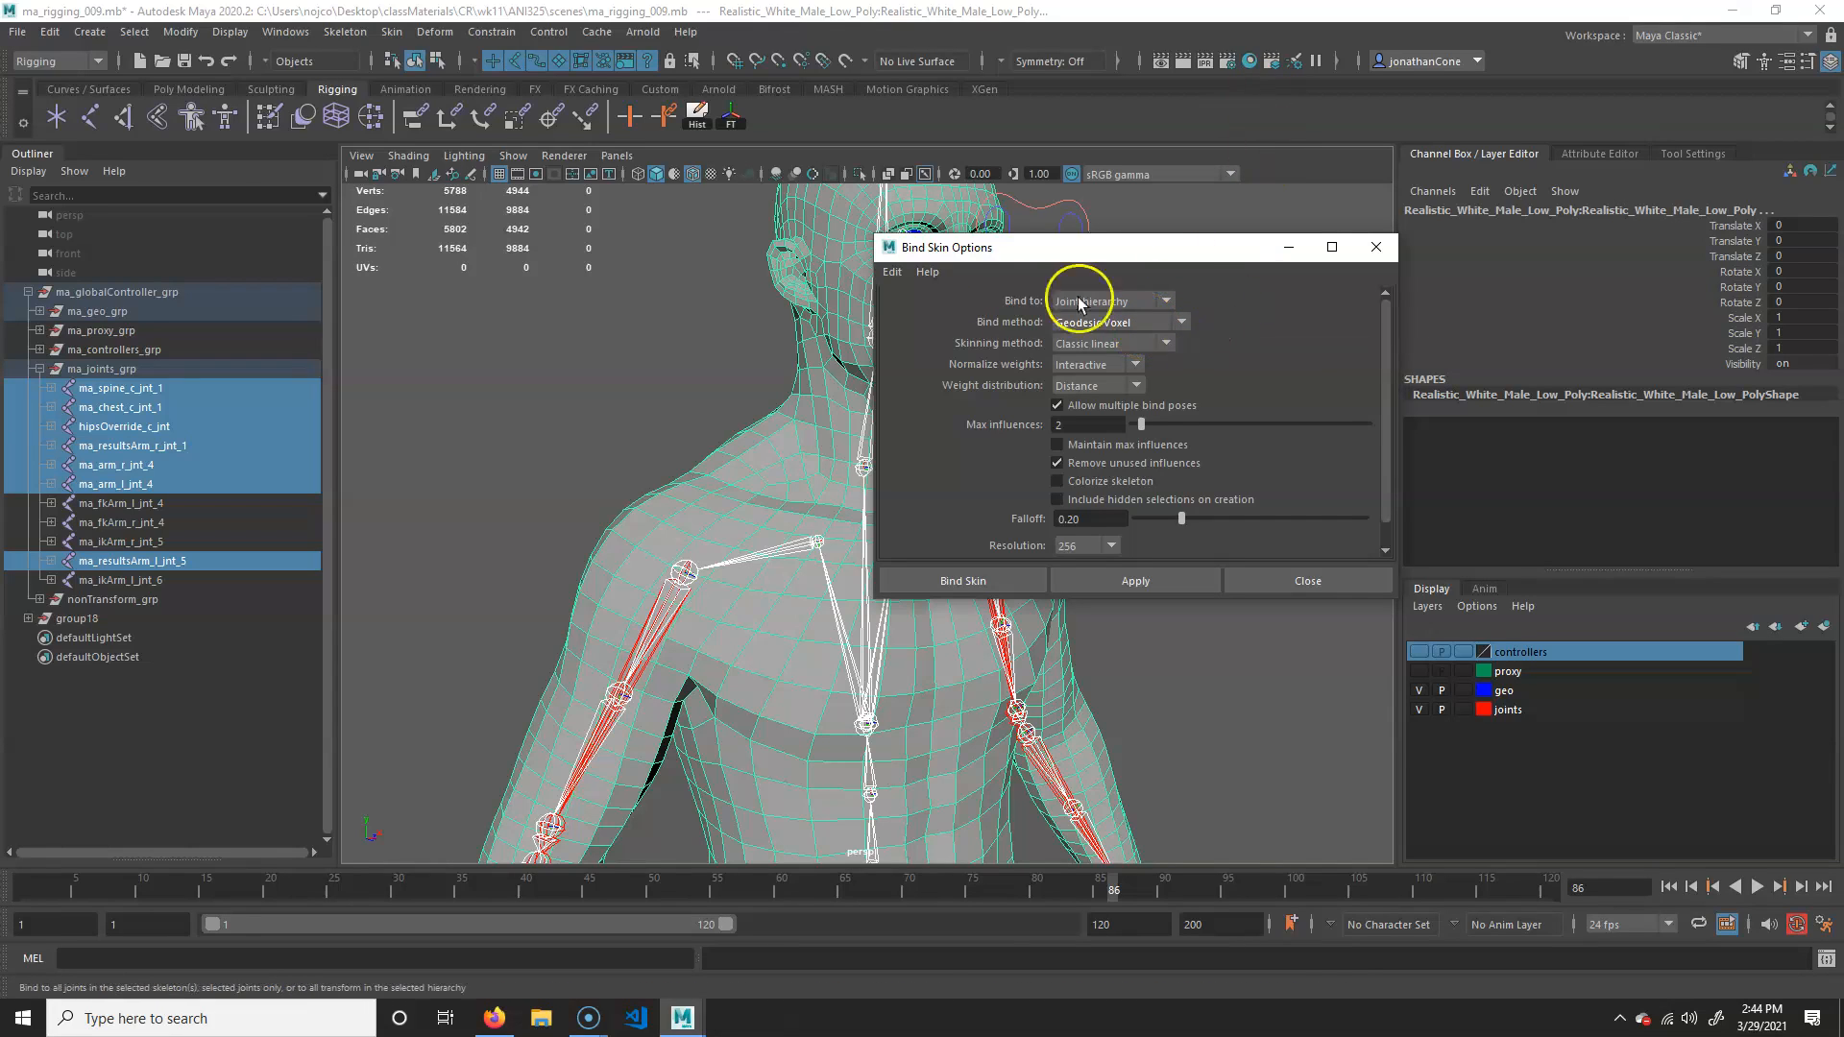
Step: Keep the skinning method at Classic linear and set the max influences to 2
left_click(1134, 344)
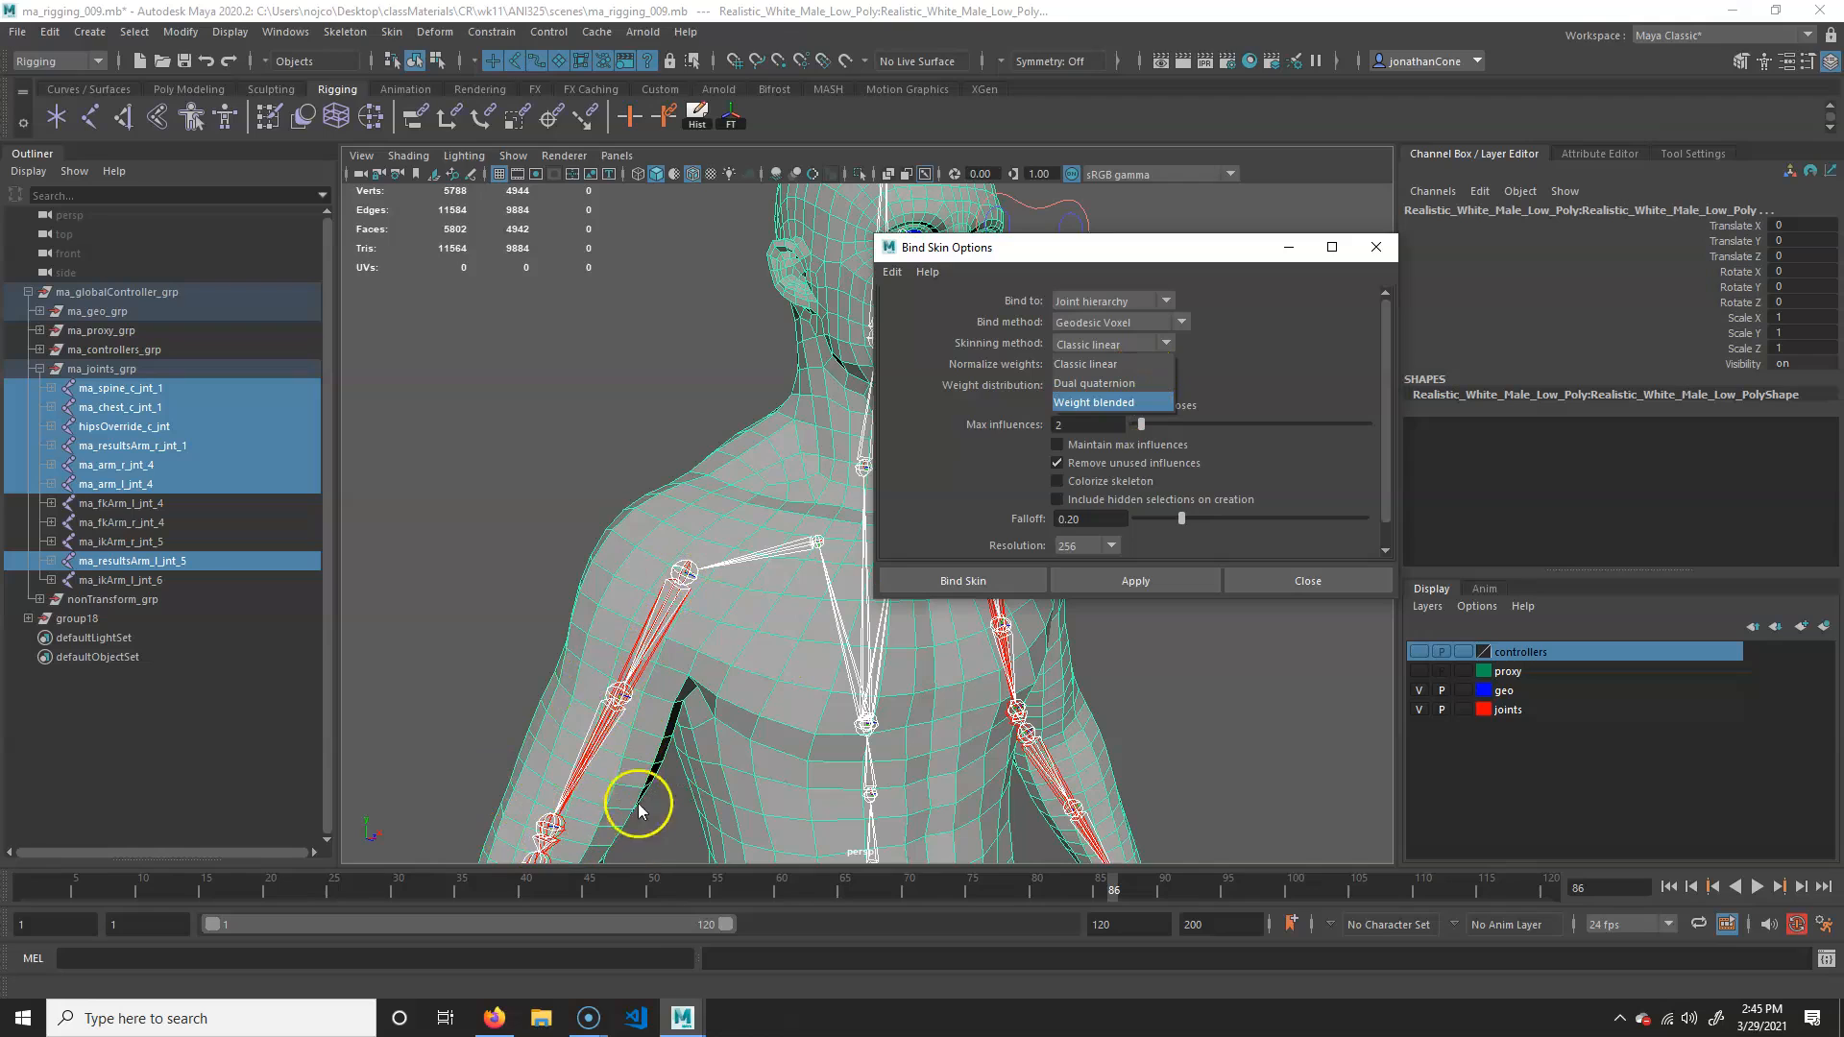
left_click(1277, 354)
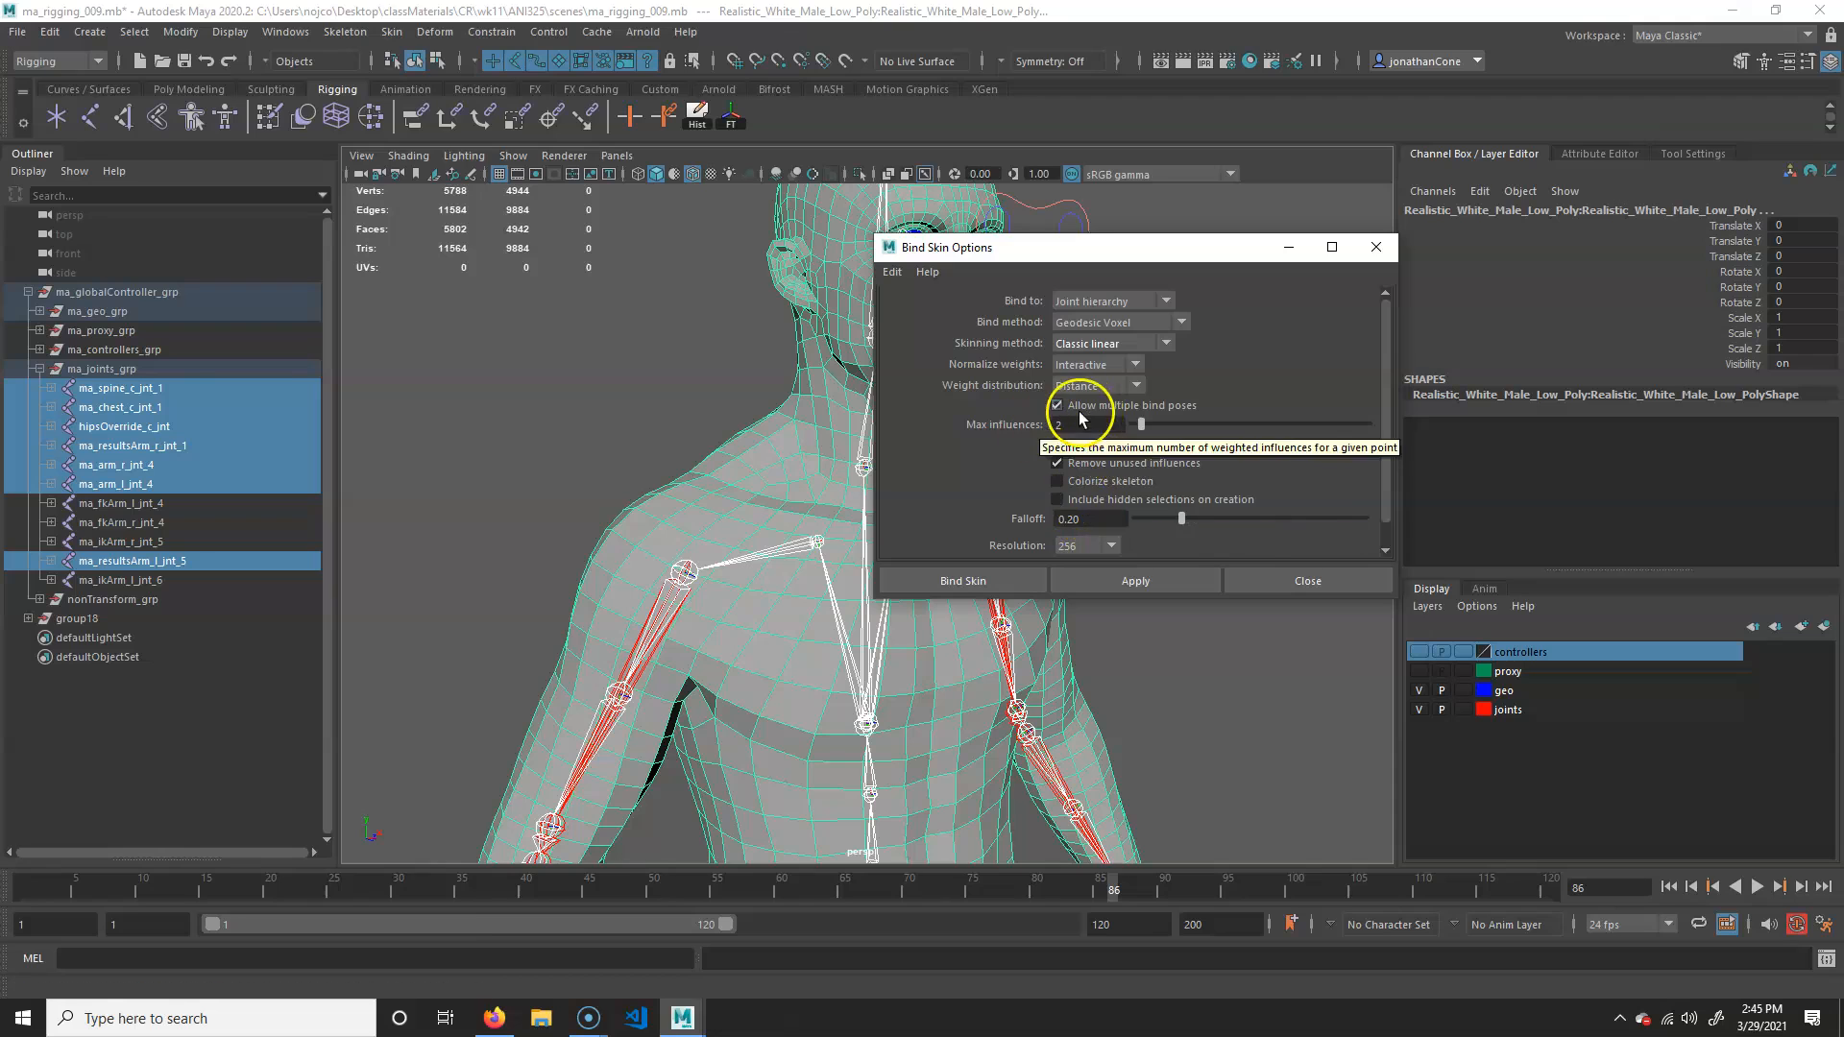
left_click_drag(1143, 421, 1150, 423)
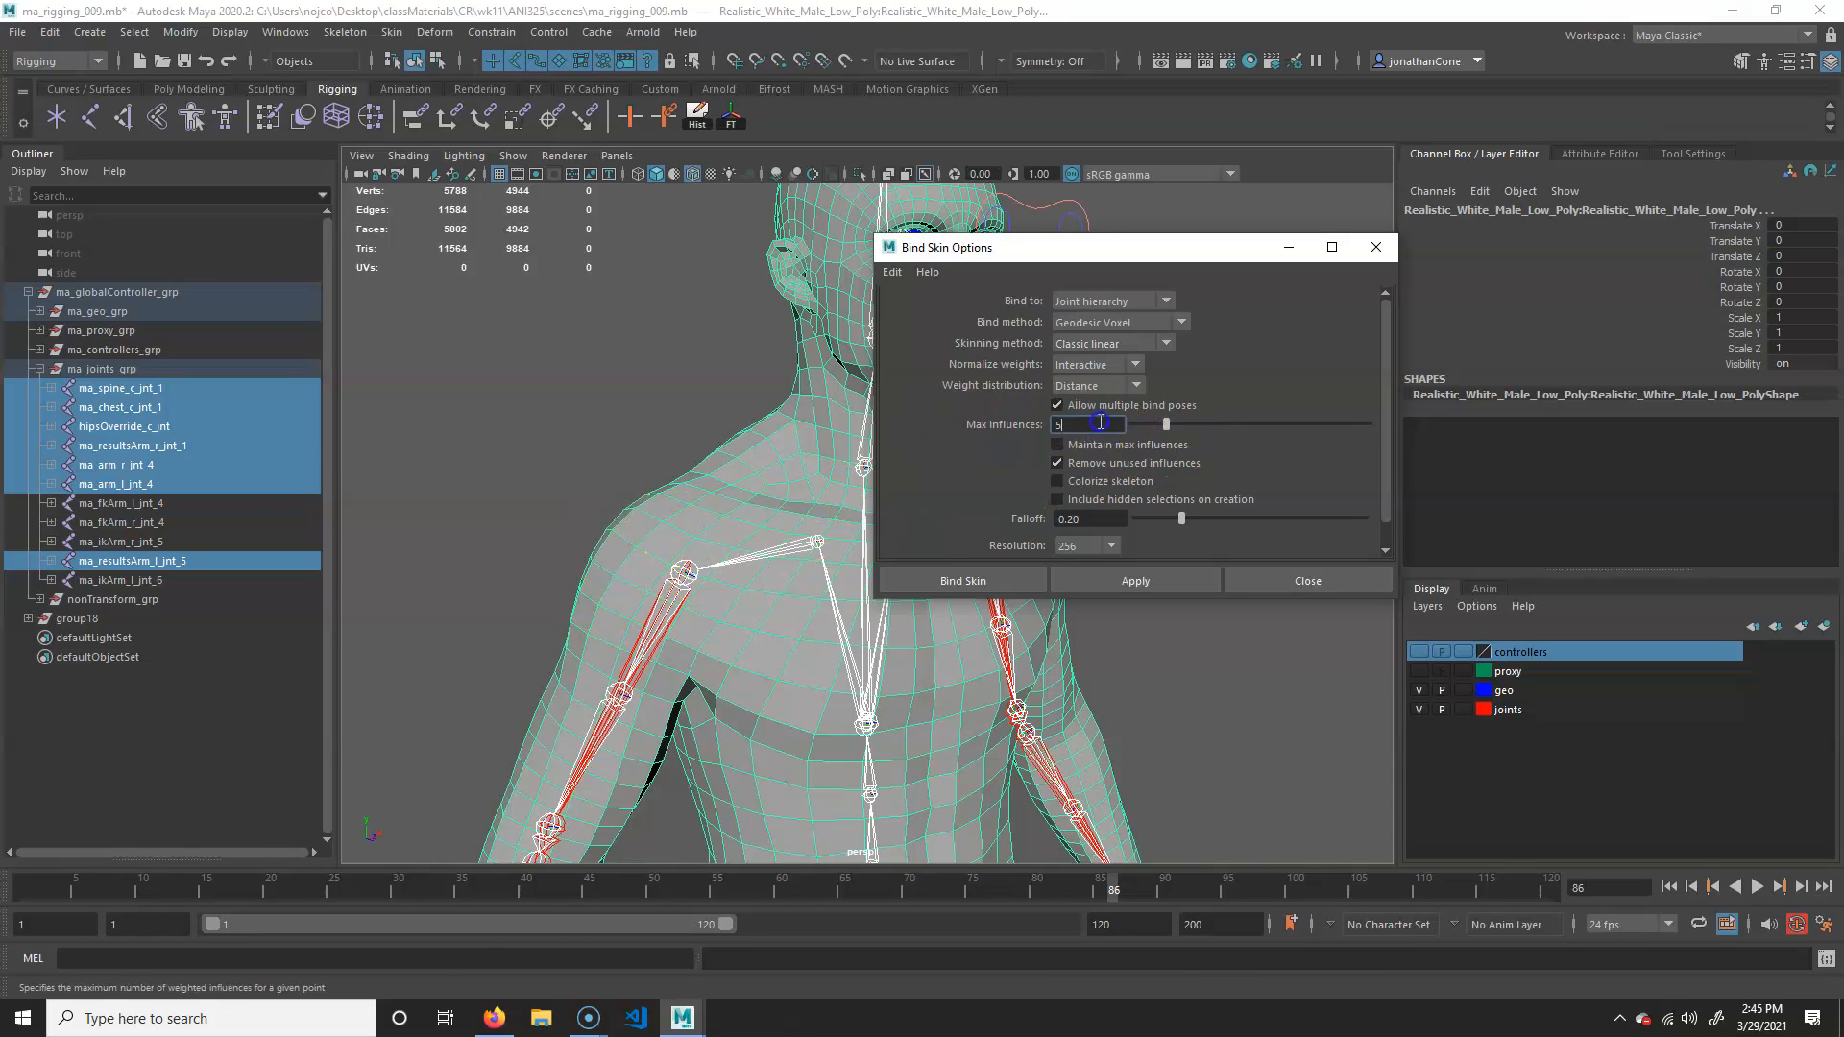
type("2")
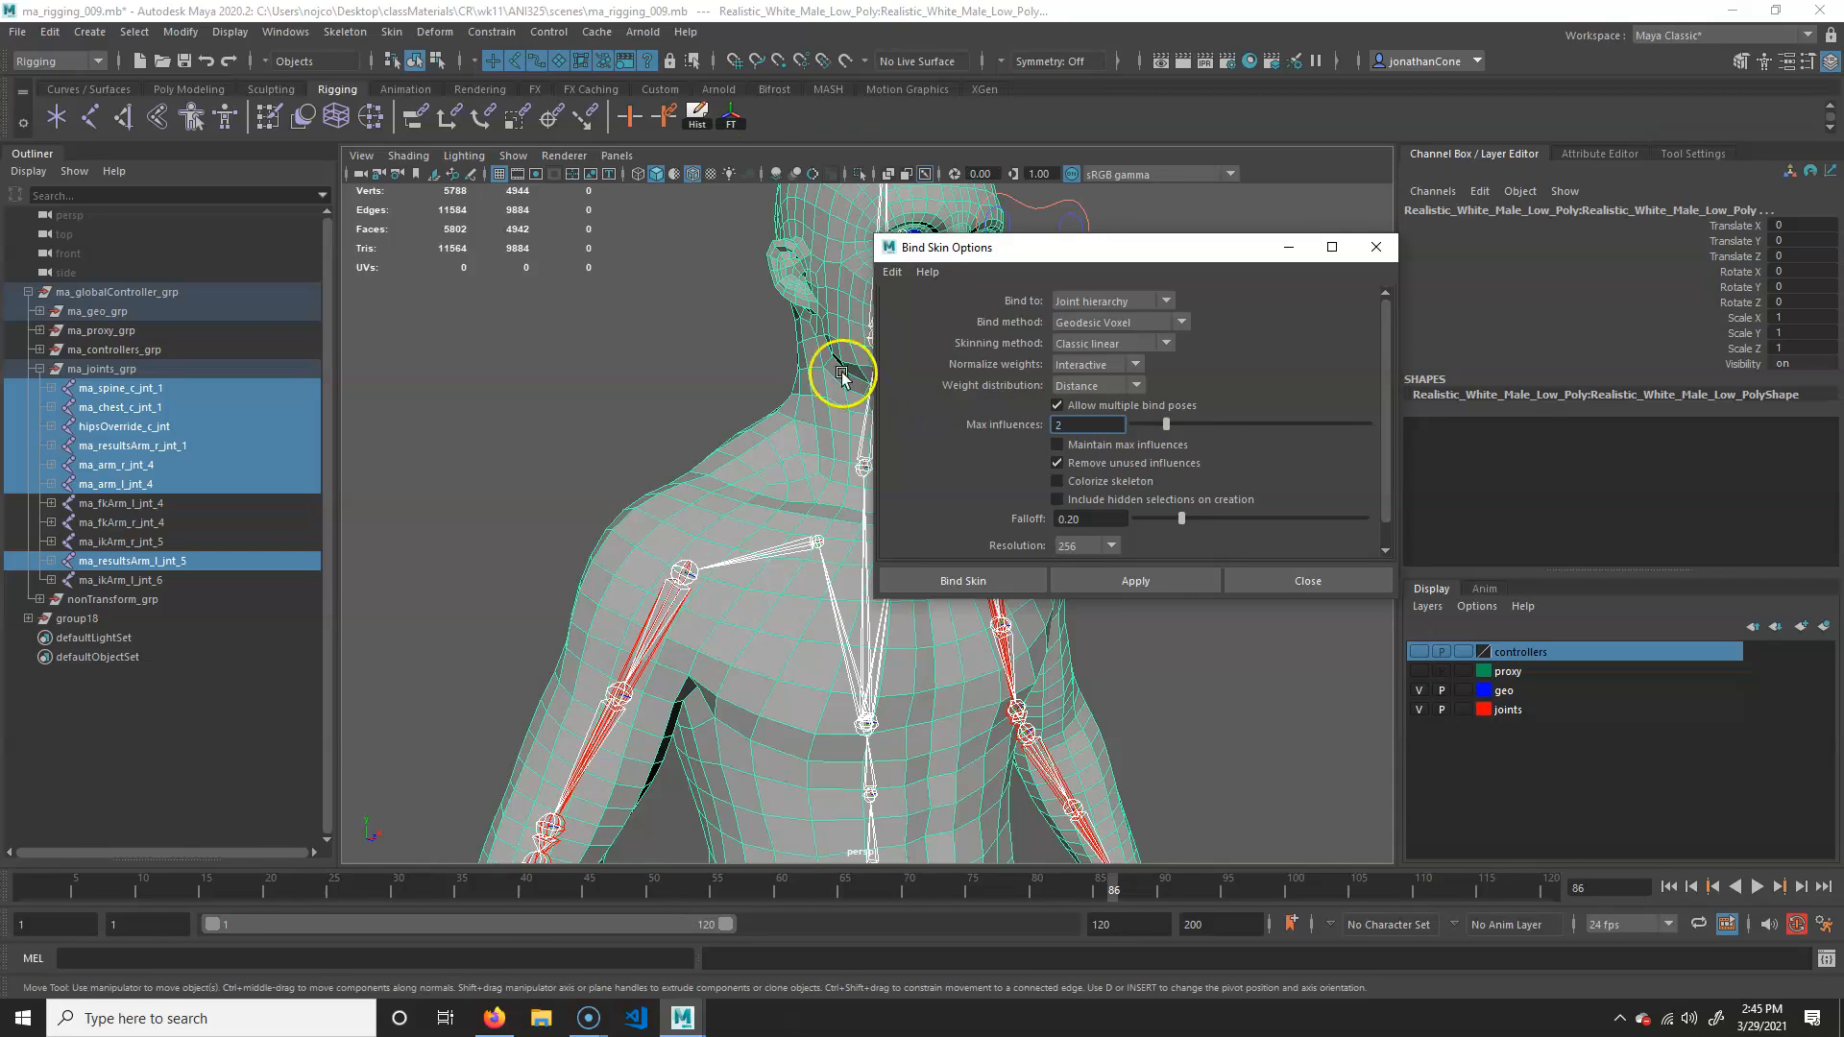
Step: Examine the joints along the legs, at the knee and in the feet
middle_click_drag(721, 745, 574, 404, "alt")
right_click_drag(546, 757, 492, 733, "alt")
middle_click_drag(527, 733, 626, 486, "alt")
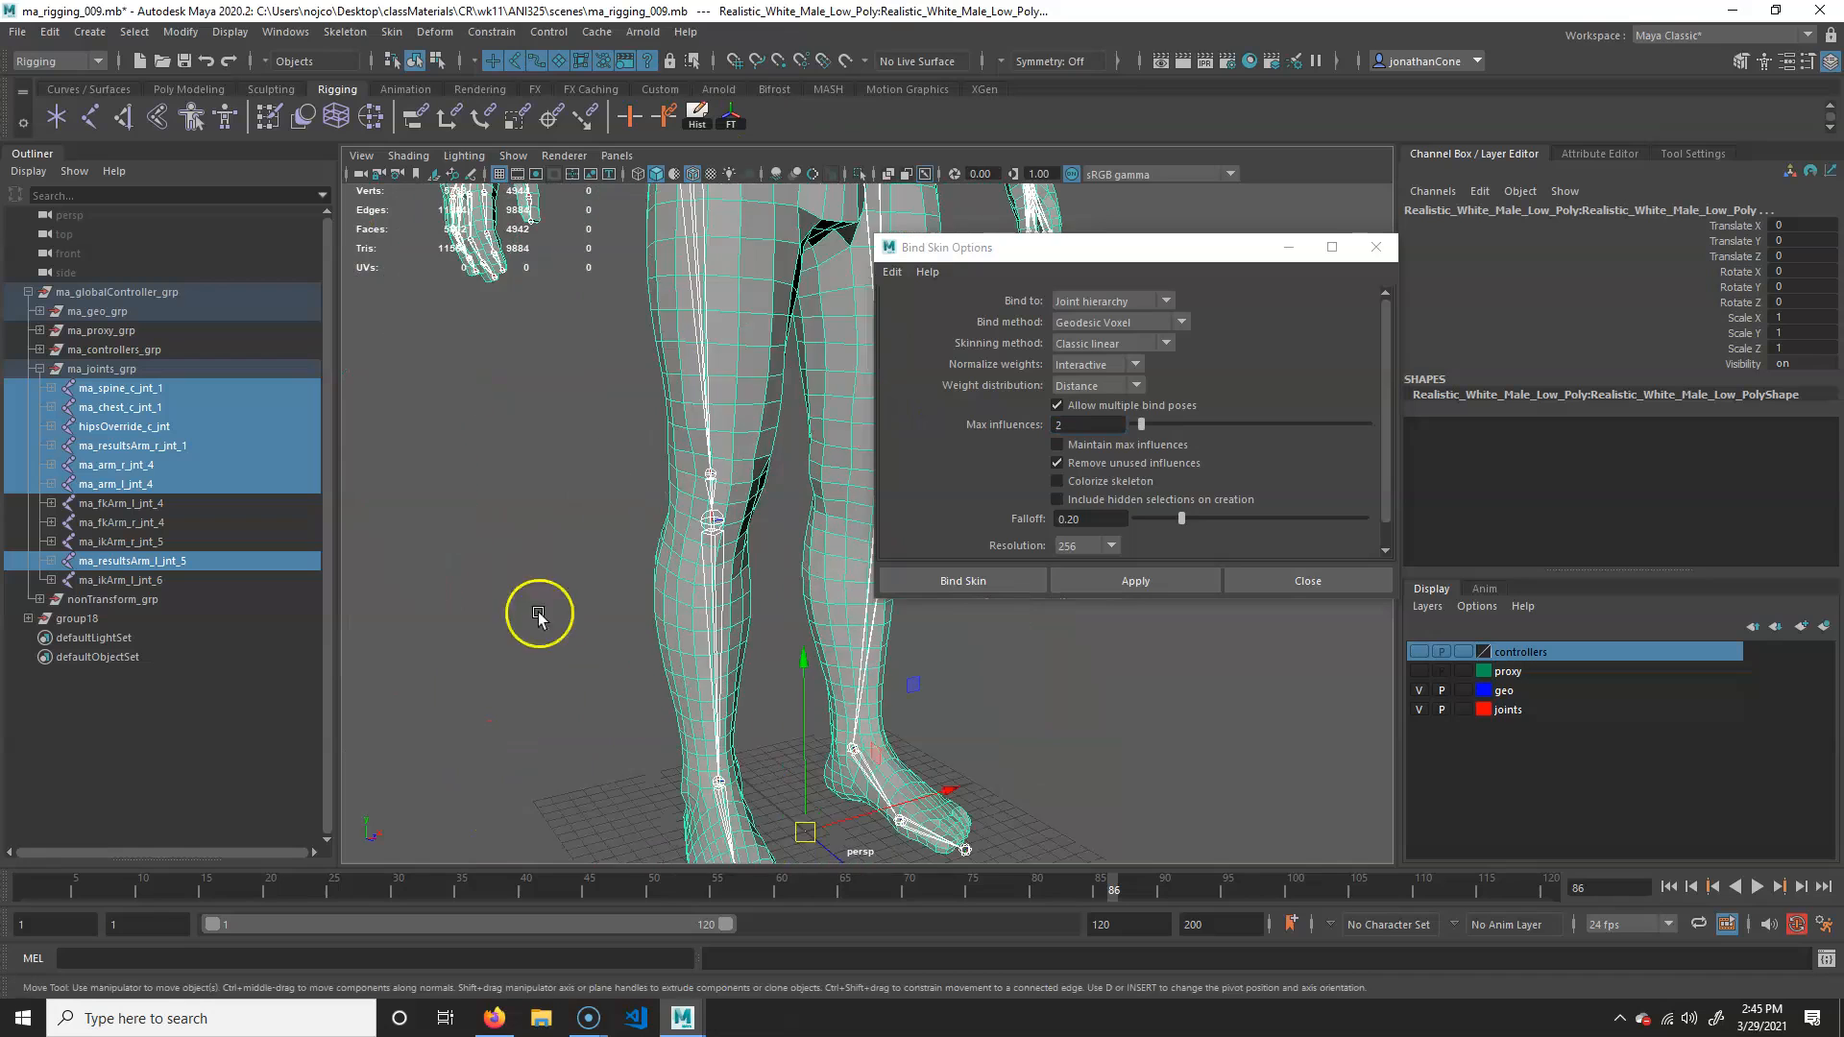
left_click_drag(625, 486, 440, 596, "alt")
right_click_drag(441, 596, 629, 649, "alt")
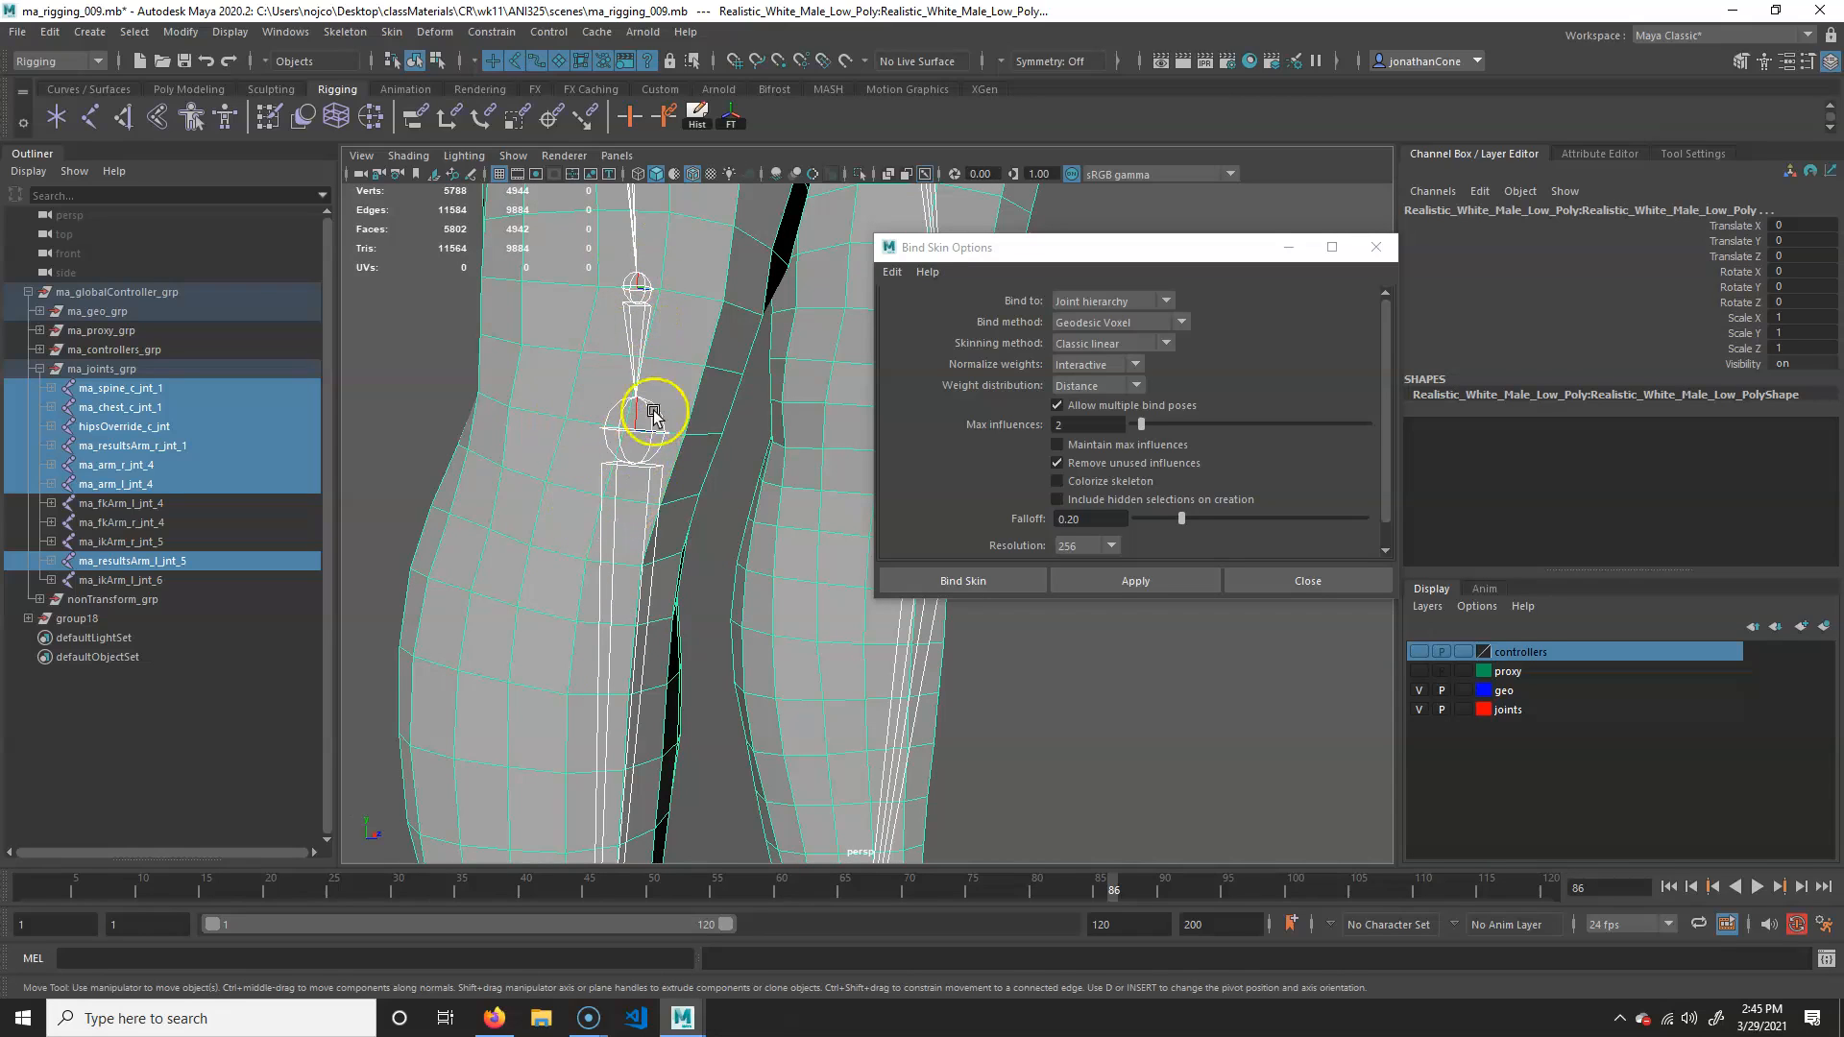
middle_click_drag(645, 810, 626, 327, "alt")
left_click_drag(626, 327, 577, 573, "alt")
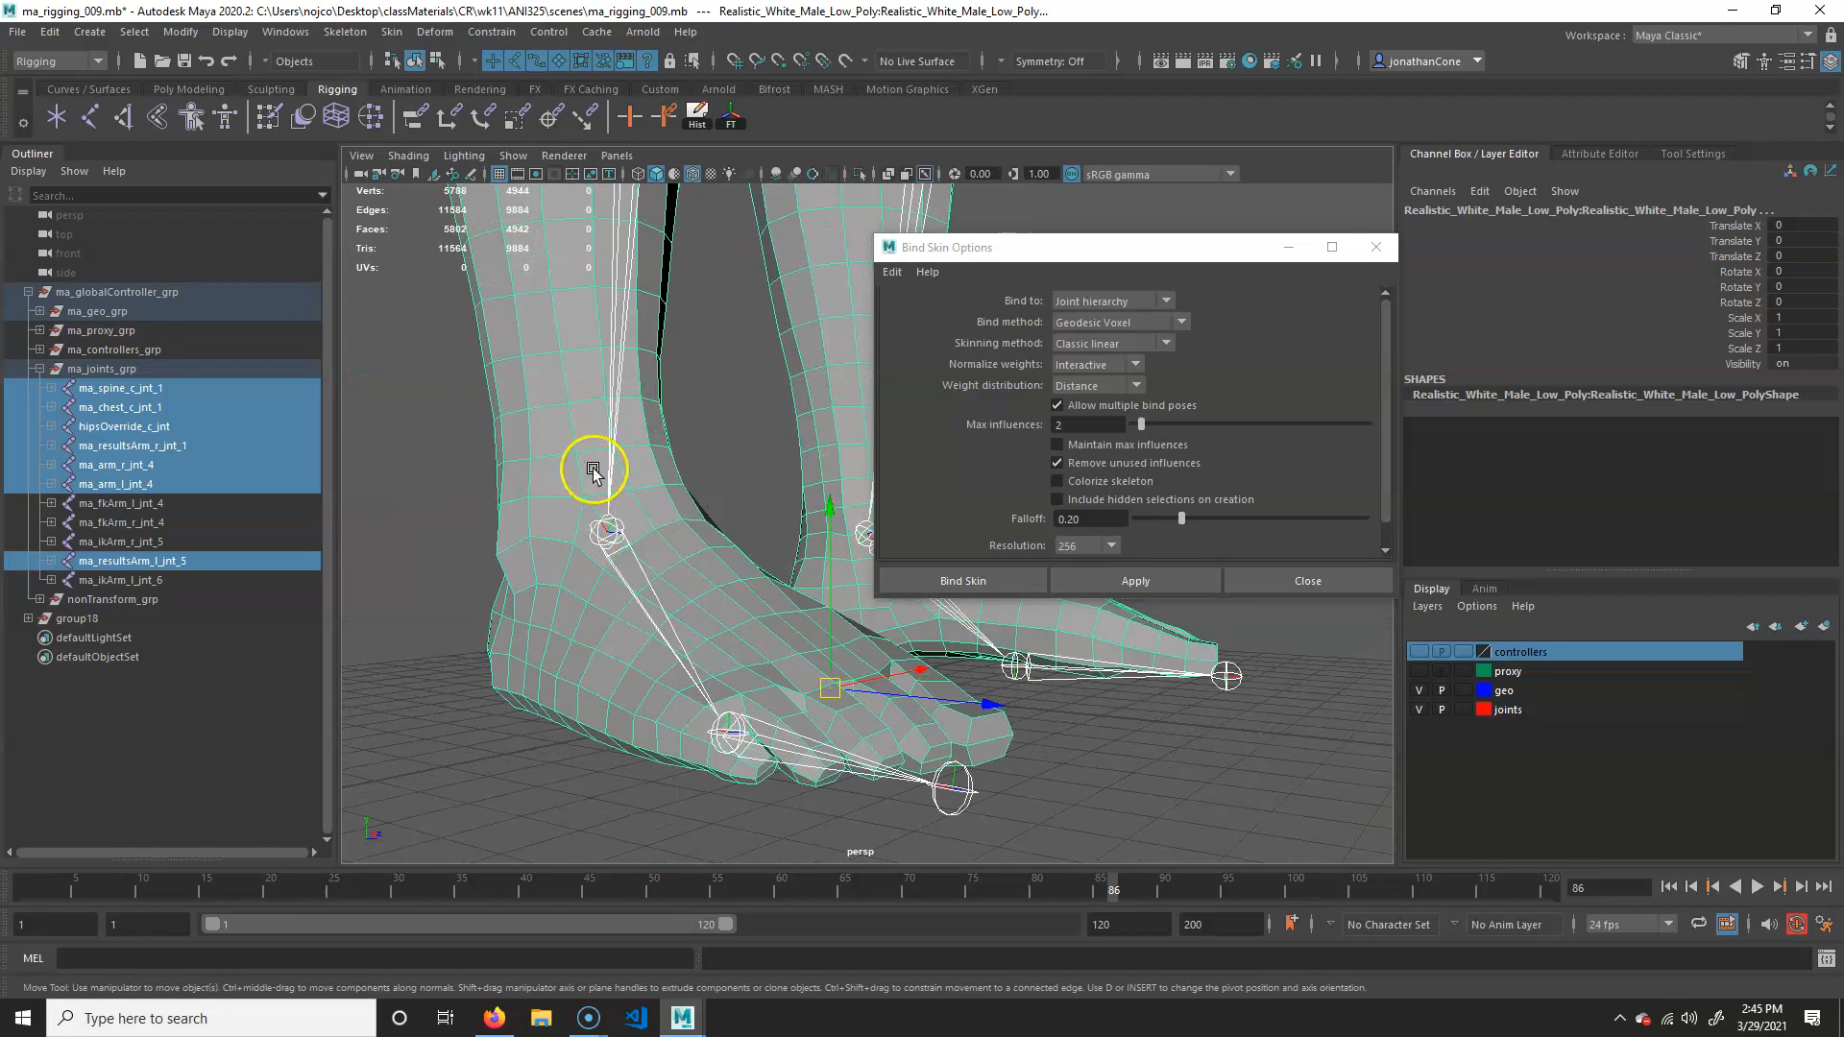
Step: Examine the joints in the ankle and foot and along the fingers of the hand
left_click_drag(637, 741, 634, 679, "alt")
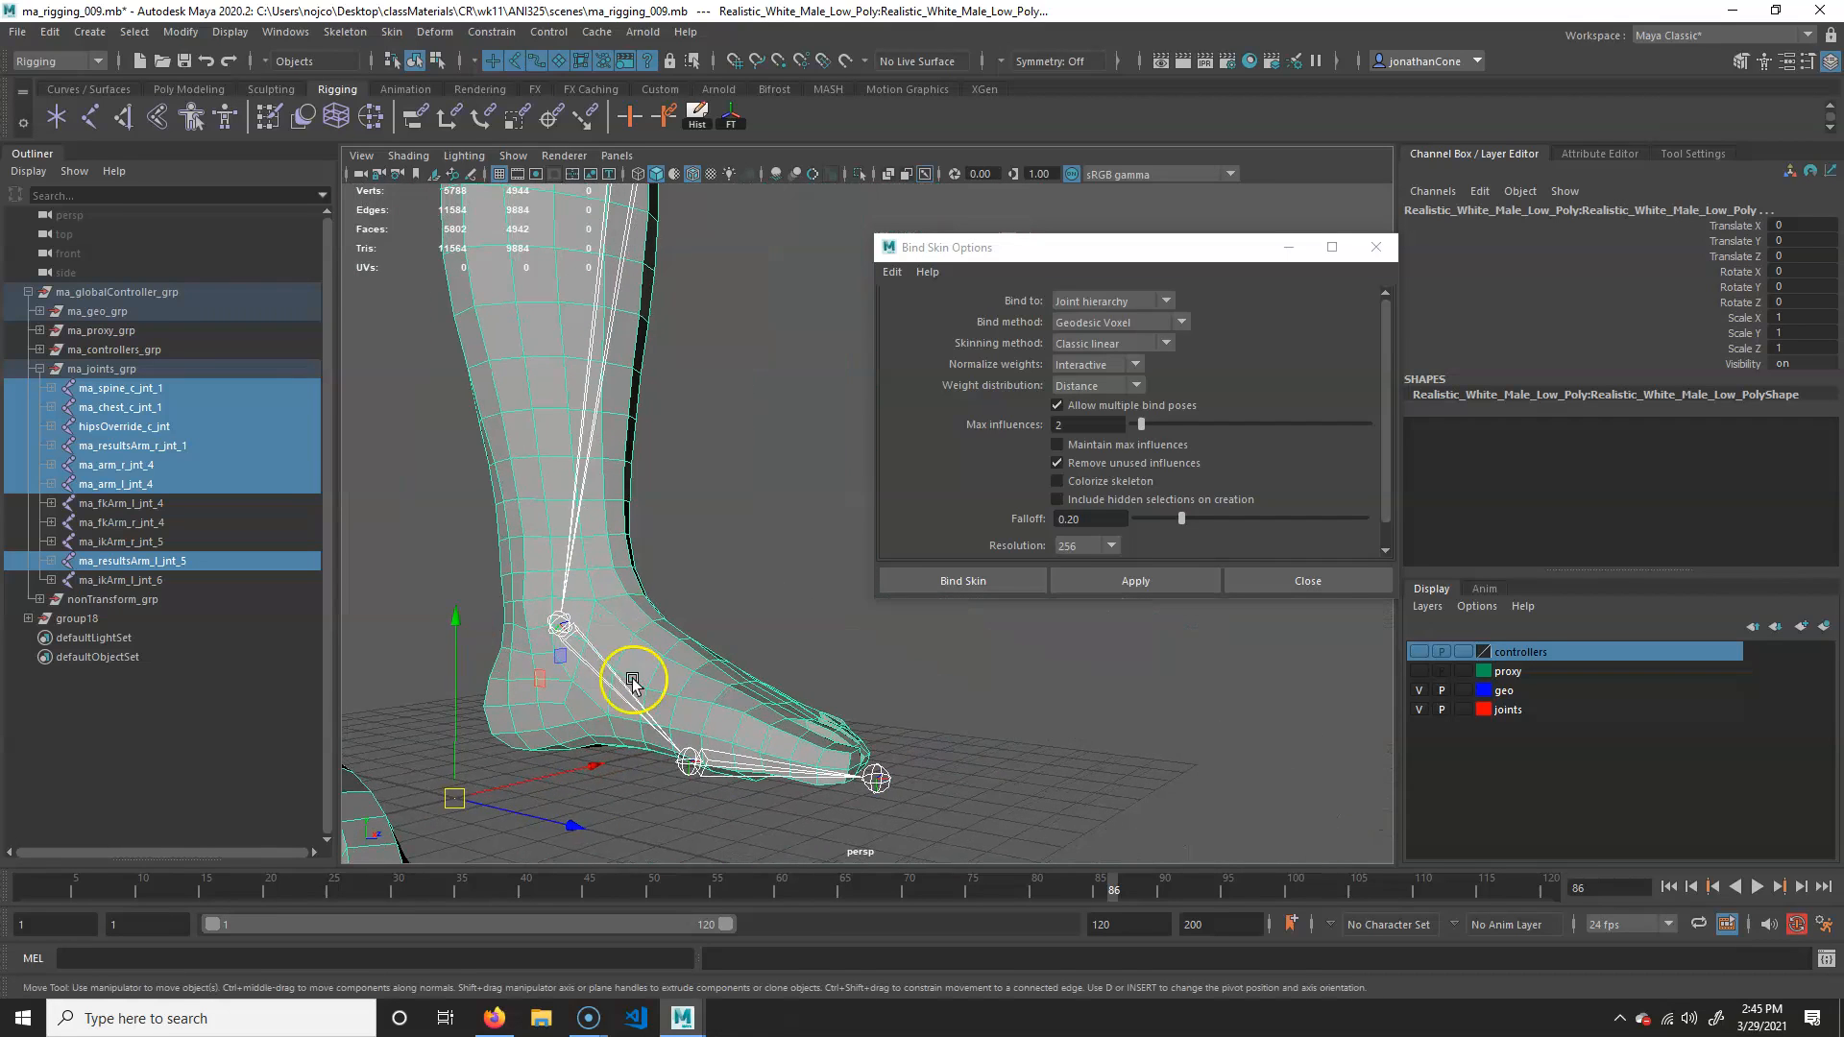
middle_click_drag(708, 543, 638, 719, "alt")
left_click_drag(638, 719, 747, 571, "alt")
middle_click_drag(747, 570, 769, 503, "alt")
right_click_drag(769, 502, 737, 585, "alt")
left_click_drag(908, 591, 769, 570, "alt")
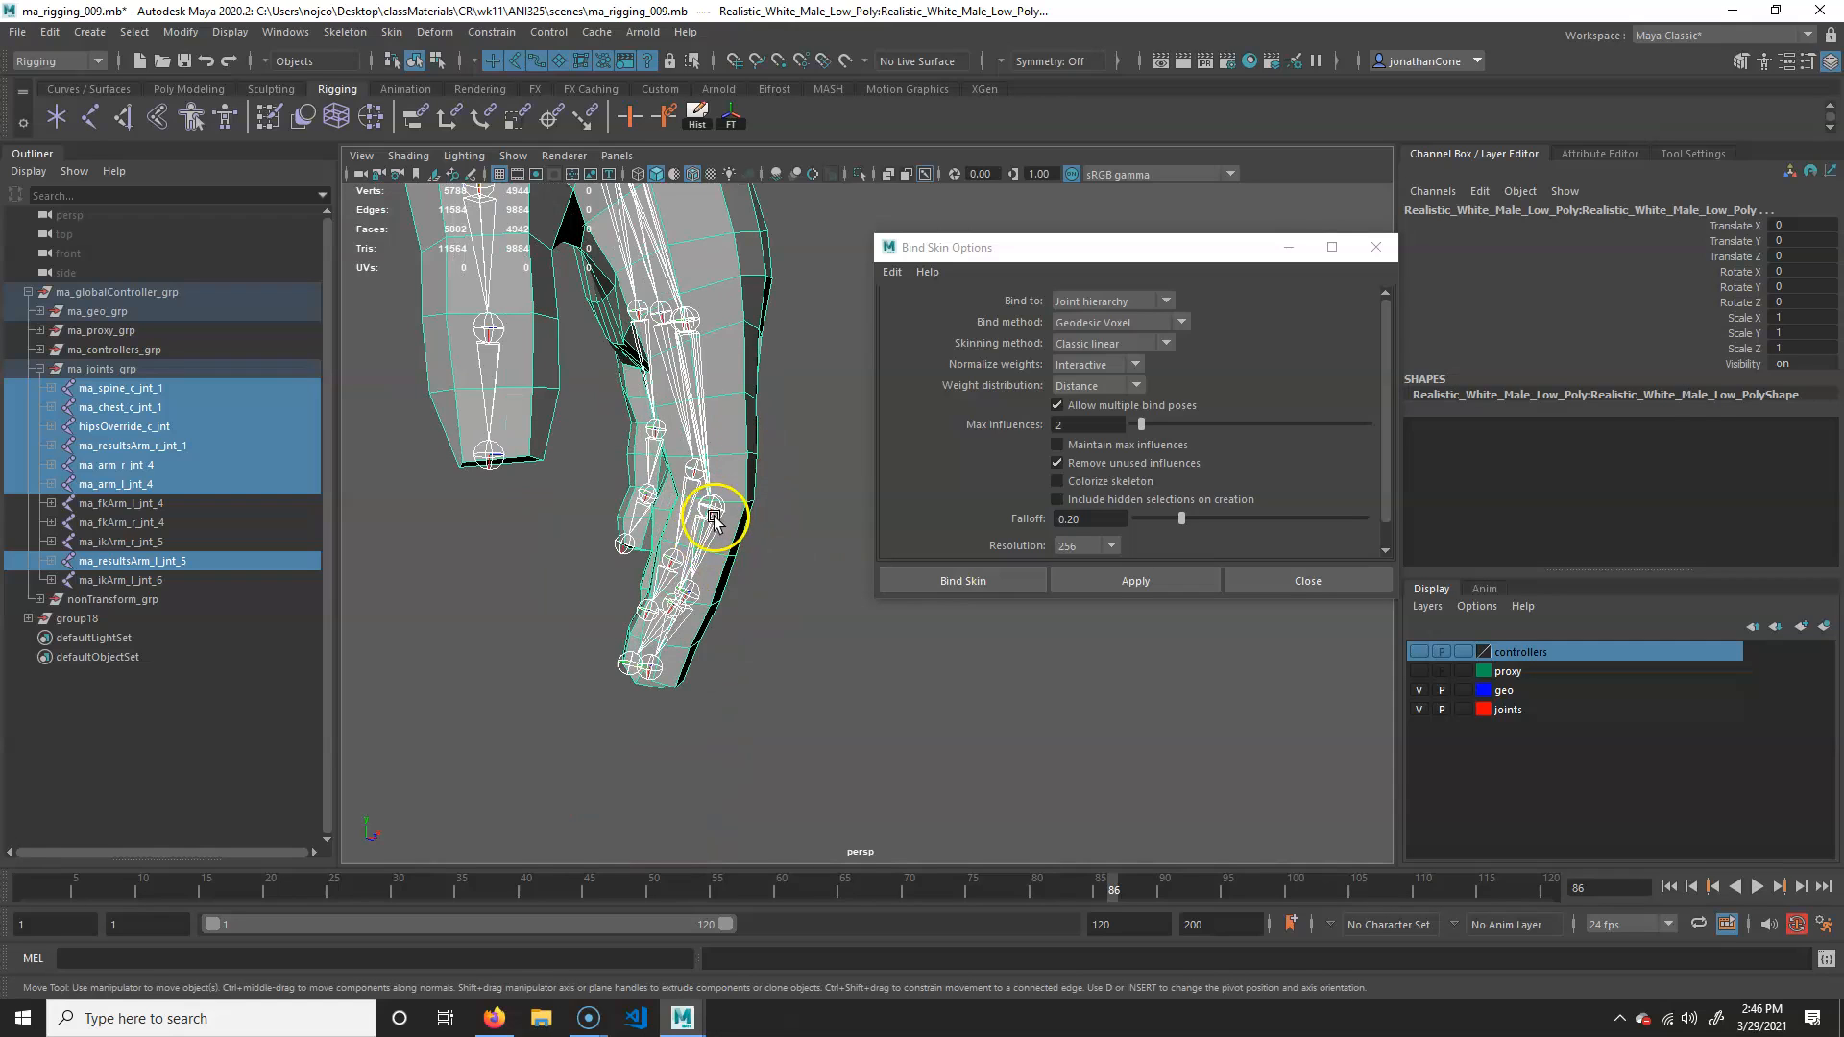
middle_click_drag(727, 444, 586, 195, "alt")
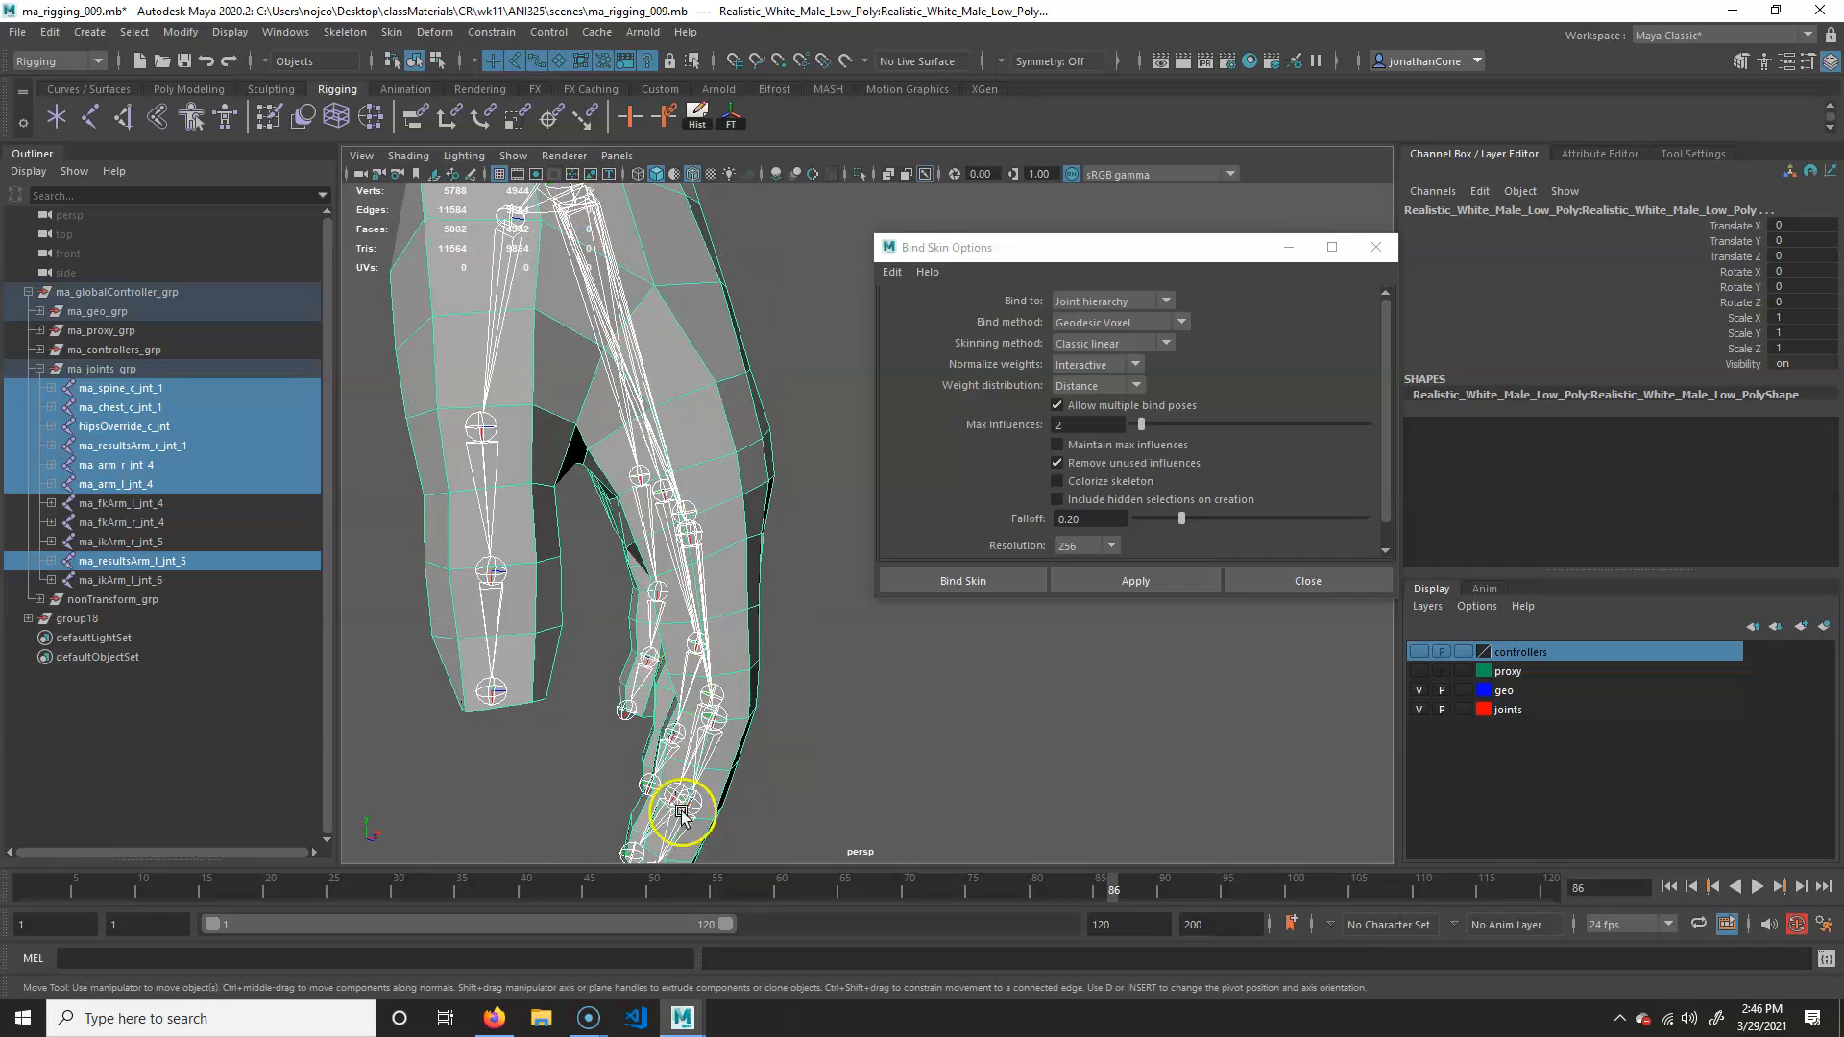
middle_click_drag(680, 815, 694, 504, "alt")
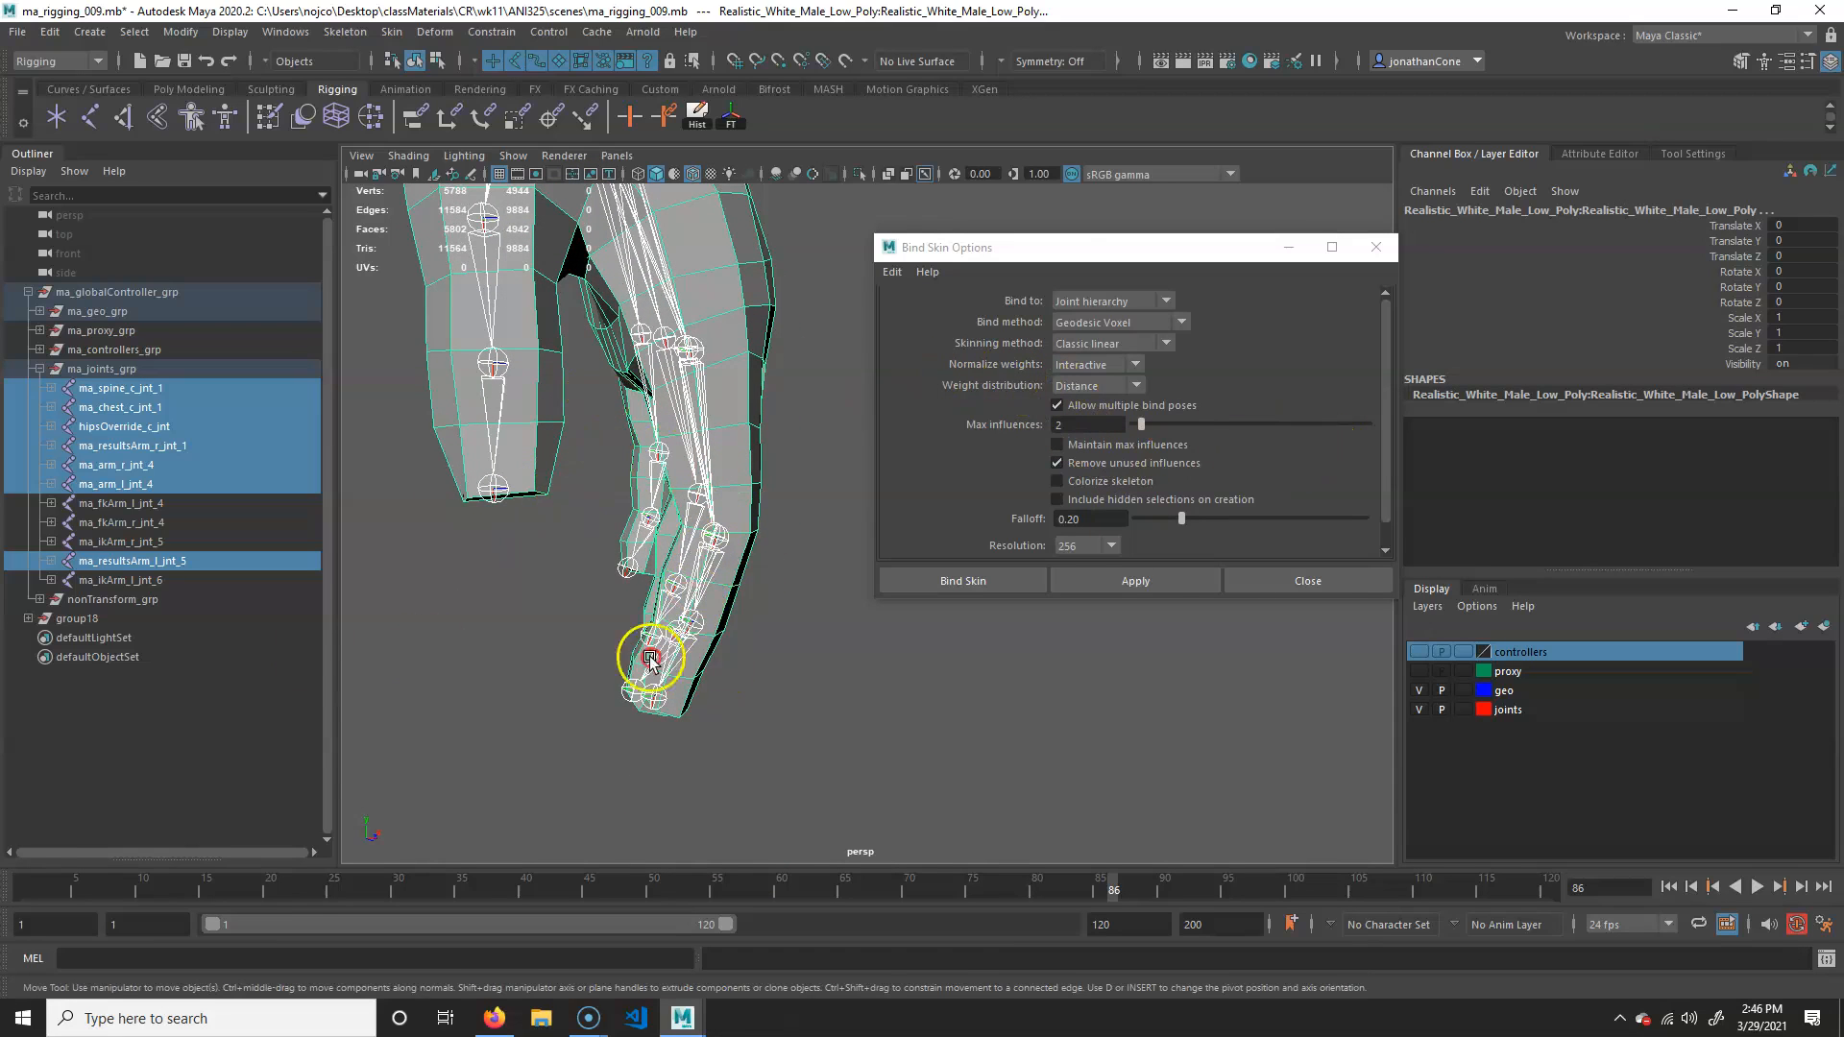
left_click_drag(650, 659, 988, 741, "alt")
middle_click_drag(528, 590, 649, 703, "alt")
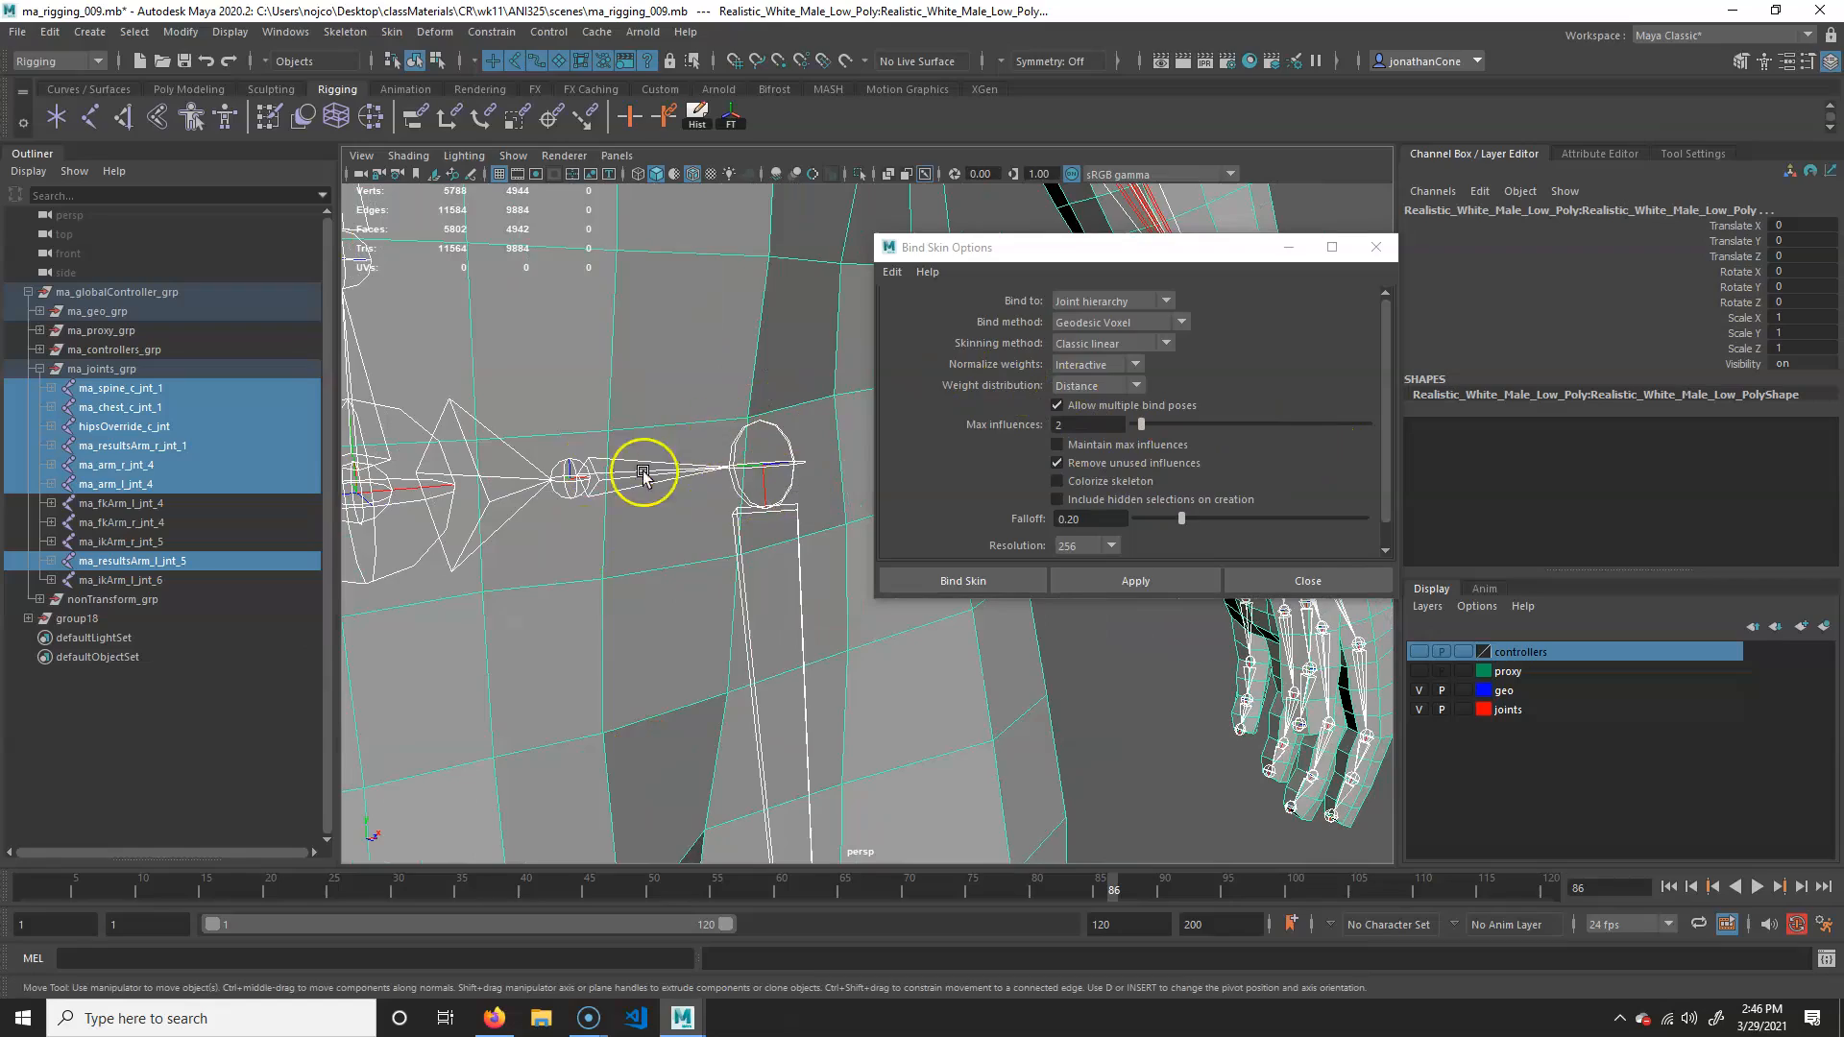
Step: Examine the joints at the hips, up the spine and across the chest and shoulders
right_click_drag(643, 473, 362, 396, "alt")
middle_click_drag(597, 288, 603, 782, "alt")
right_click_drag(584, 771, 672, 754, "alt")
middle_click_drag(643, 740, 760, 521, "alt")
middle_click_drag(720, 614, 726, 504, "alt")
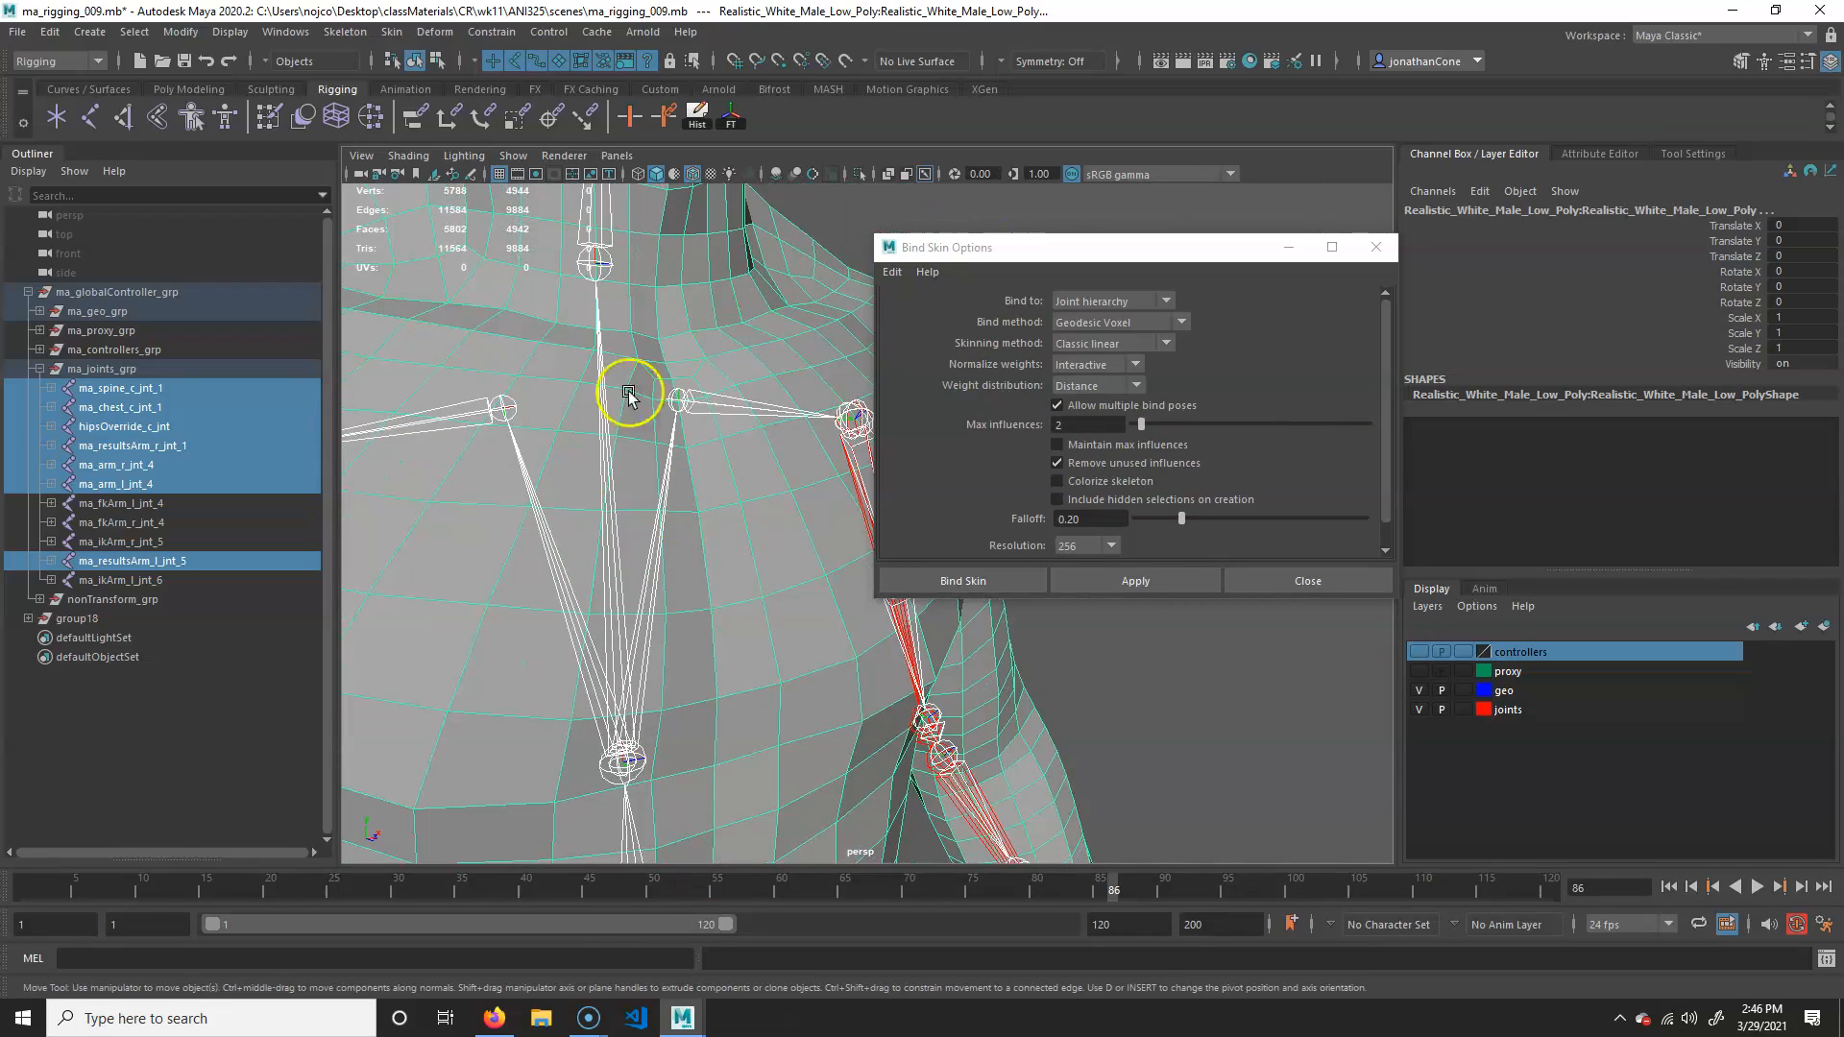
right_click_drag(710, 562, 428, 605, "alt")
left_click_drag(596, 623, 560, 648, "alt")
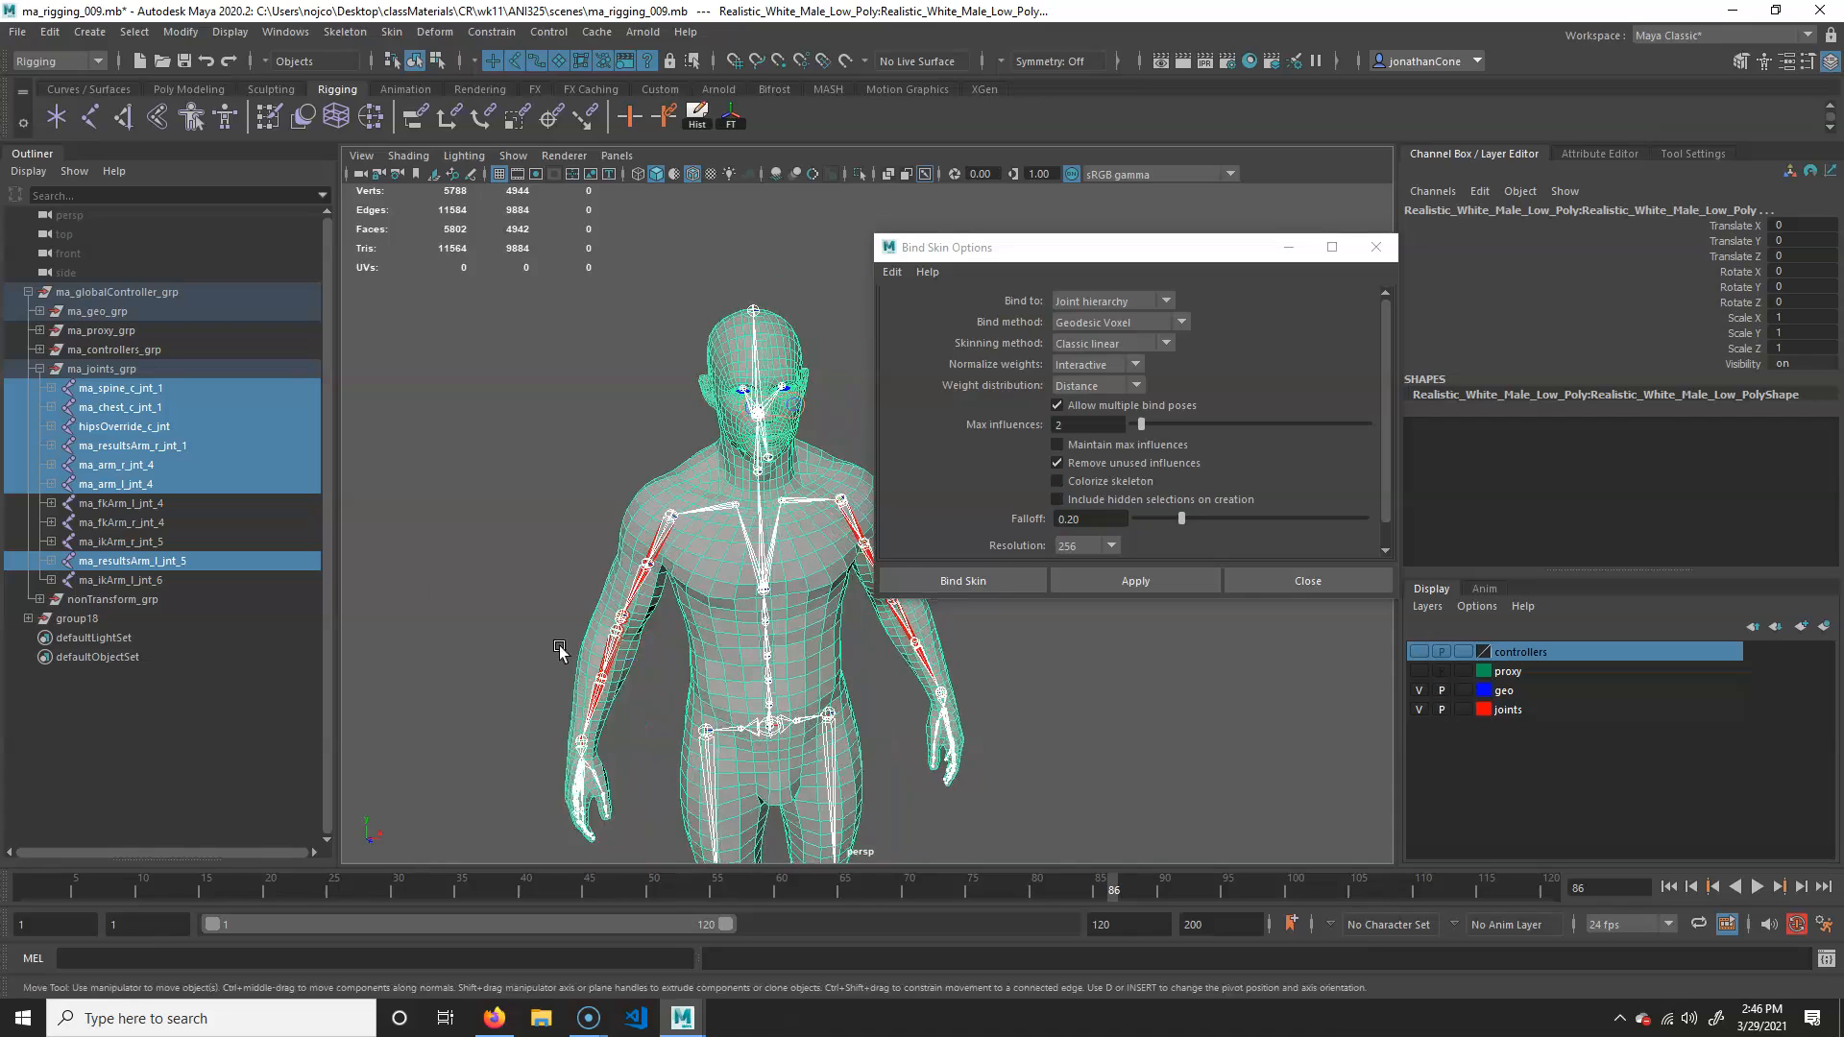
right_click_drag(567, 649, 706, 619, "alt")
left_click_drag(706, 620, 629, 591, "alt")
right_click_drag(595, 605, 679, 650, "alt")
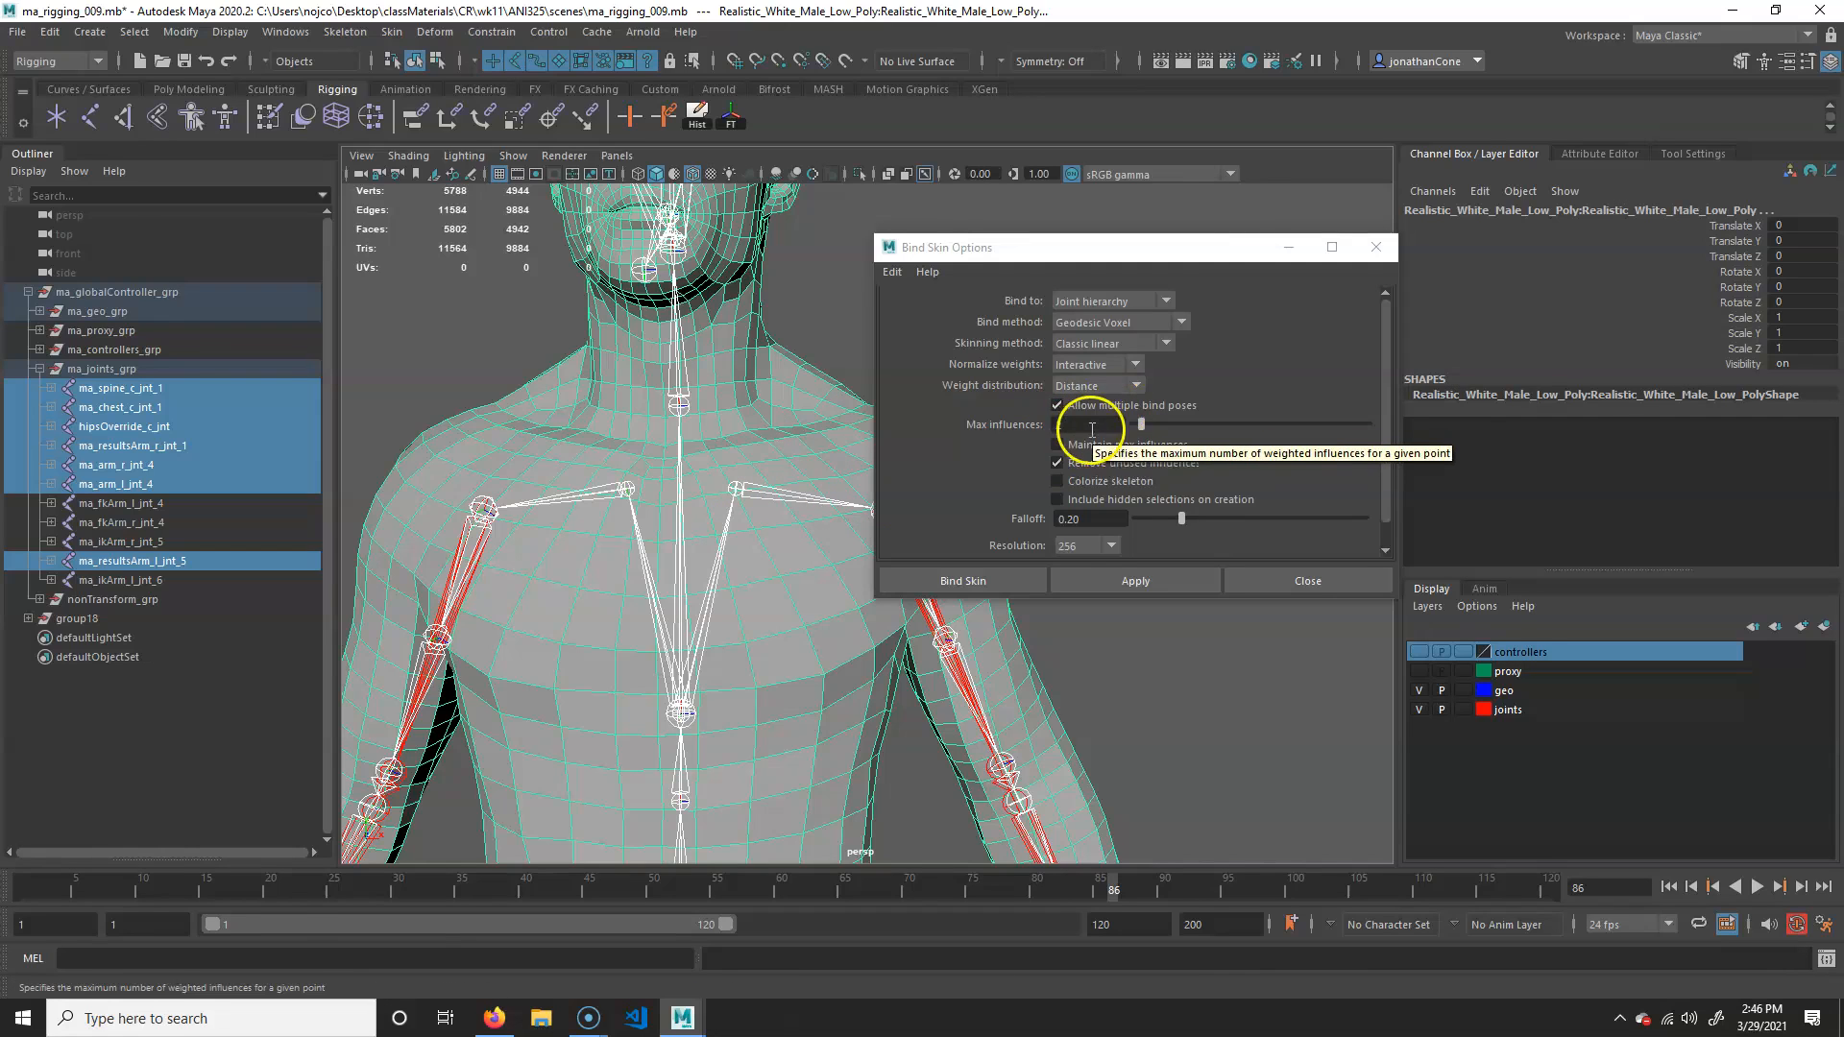
Step: Turn on Colorize skeleton and bind the body mesh to the selected joints
left_click(1141, 480)
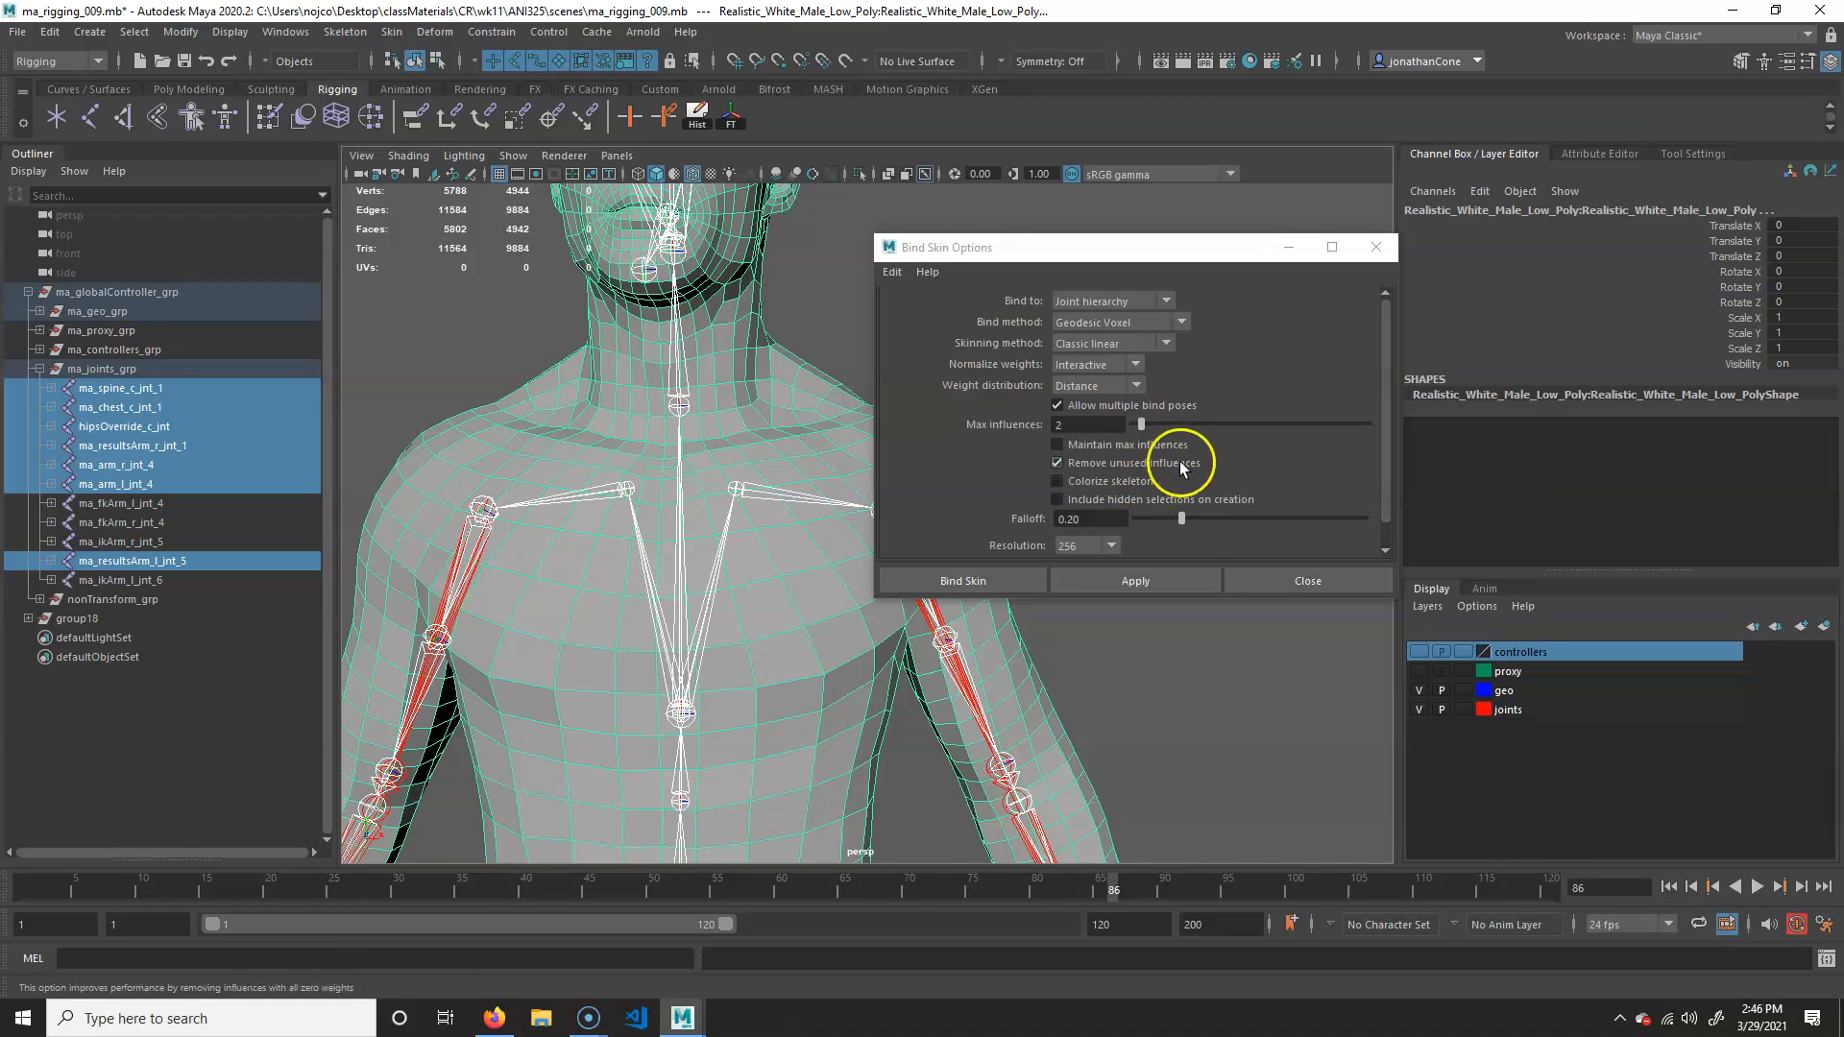
left_click(1091, 483)
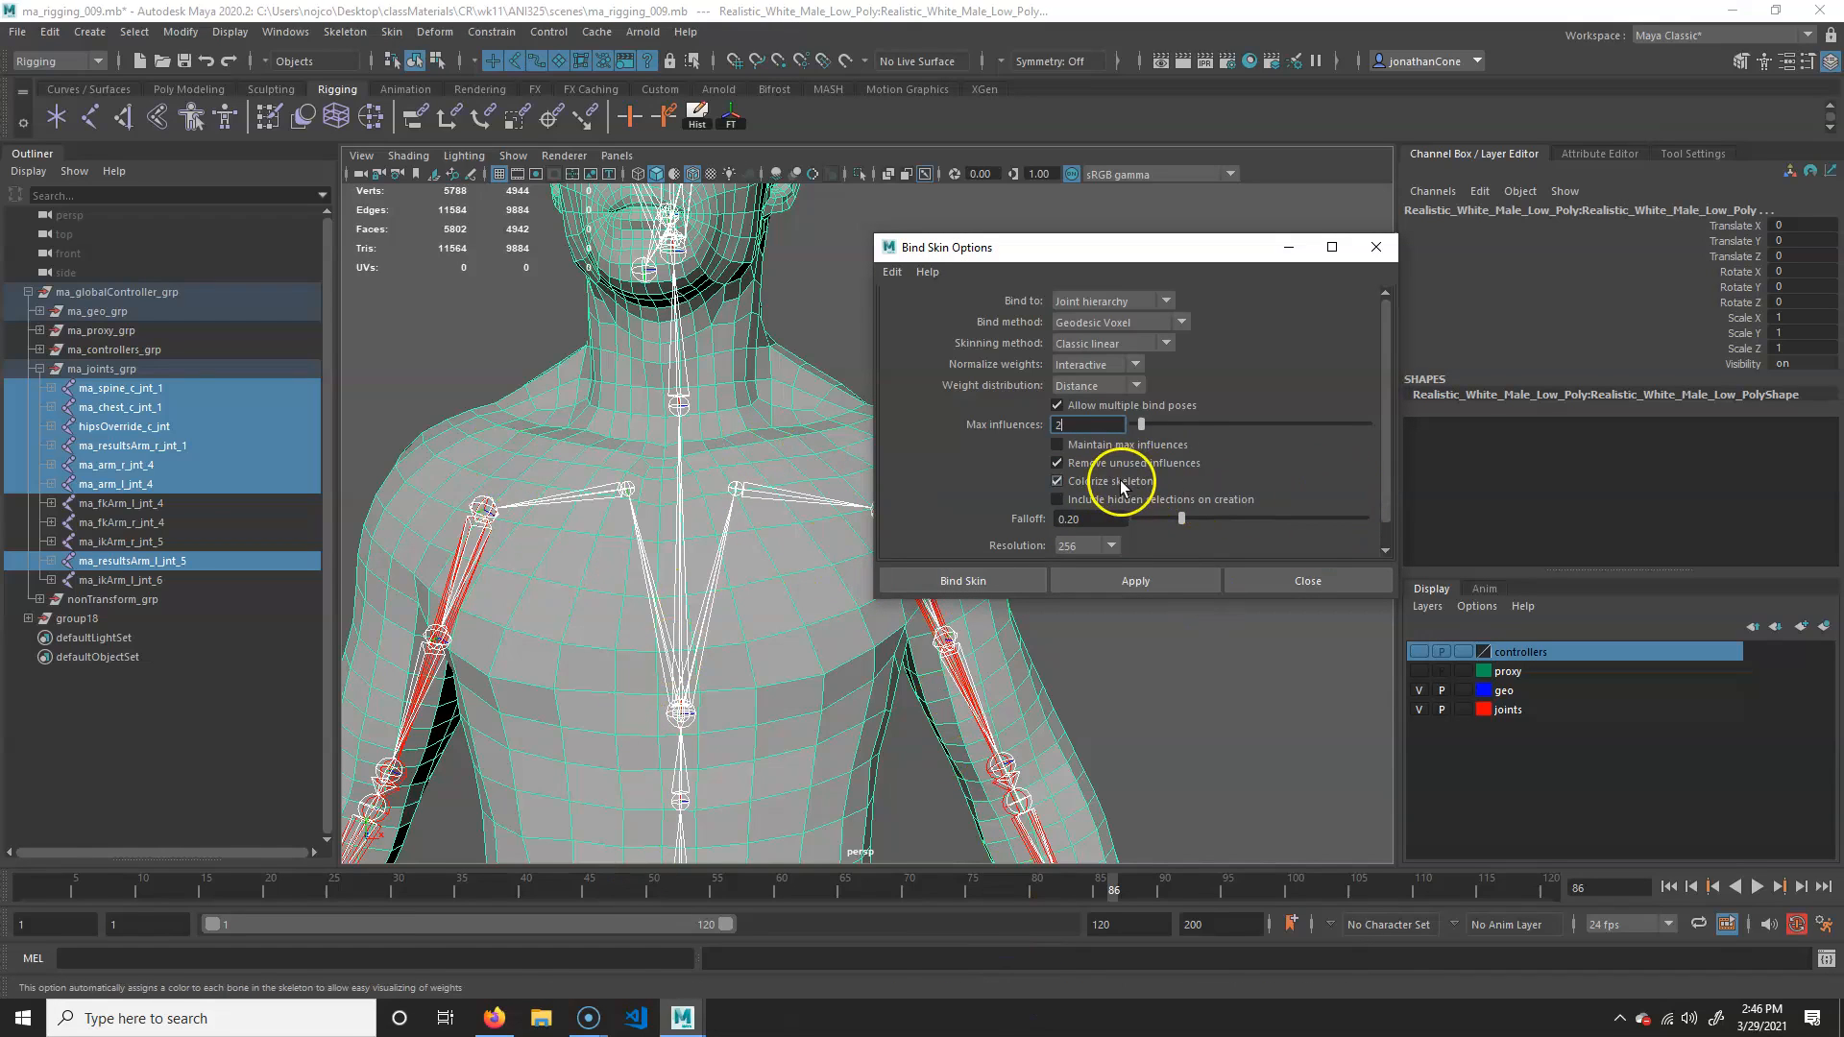
scroll(1147, 485, "down", 1)
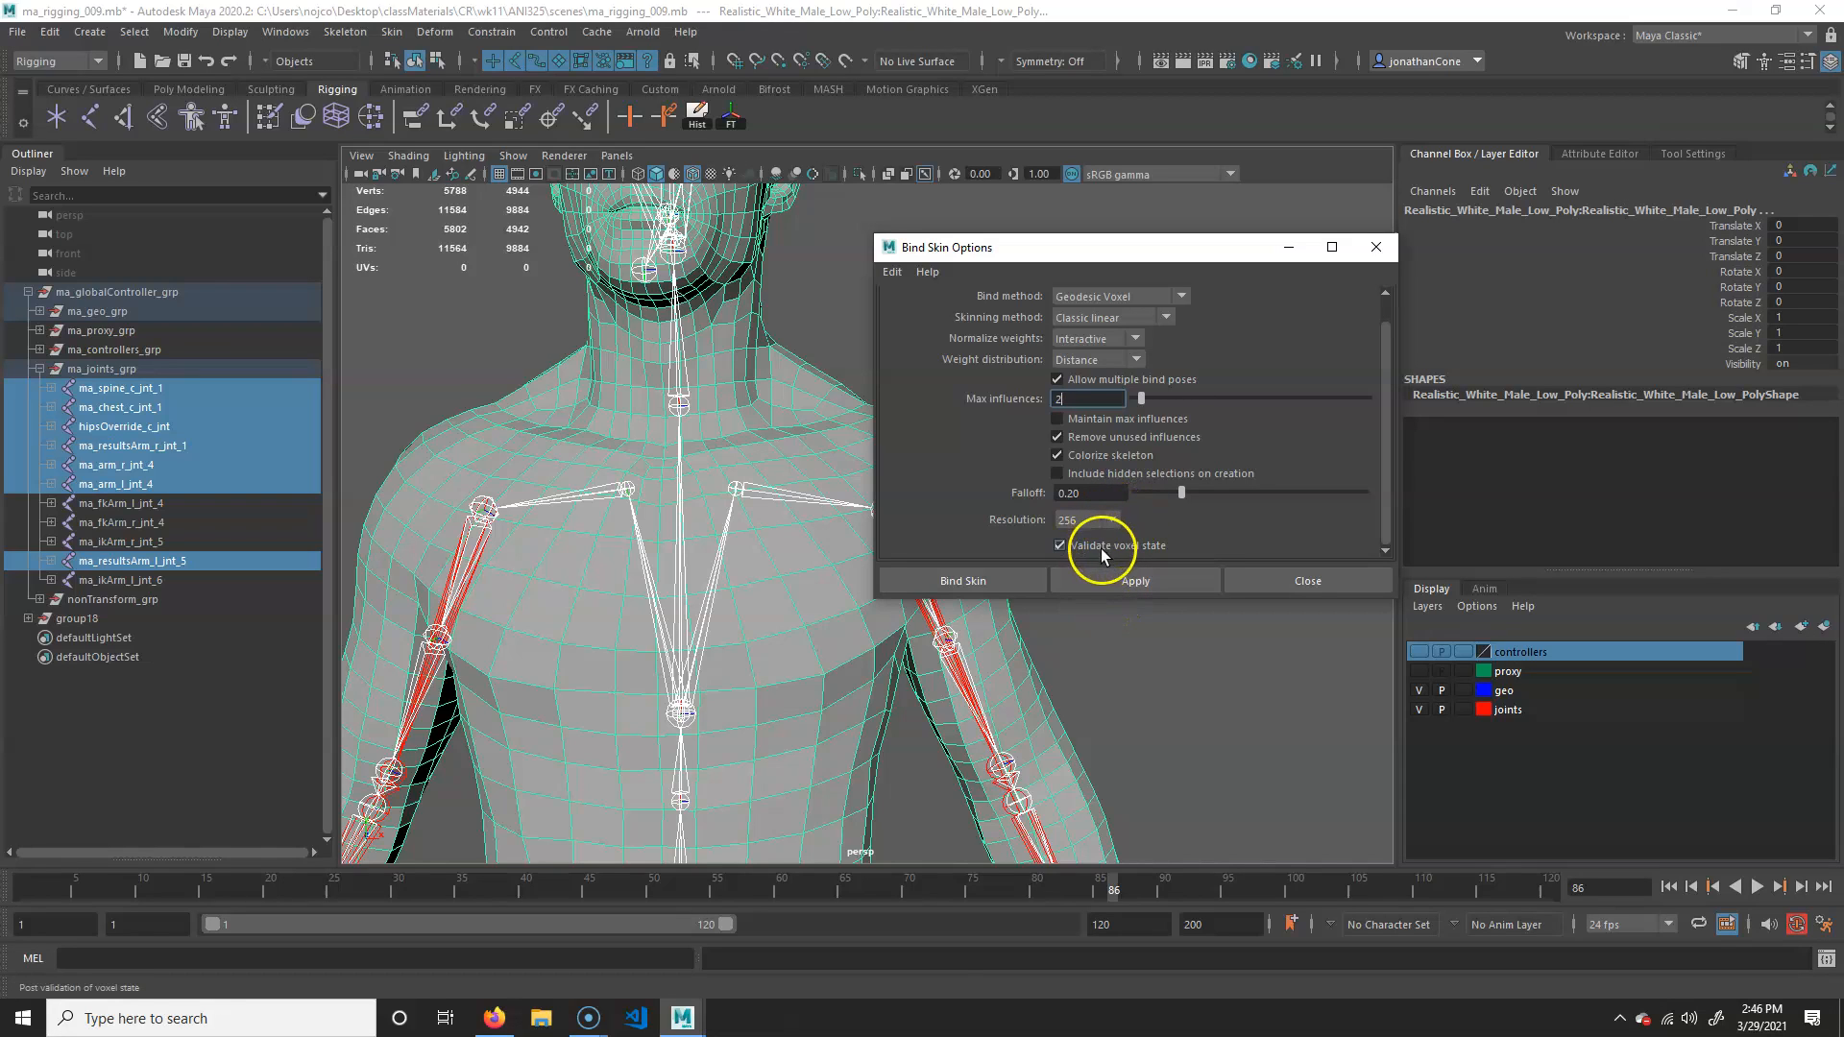
left_click(995, 578)
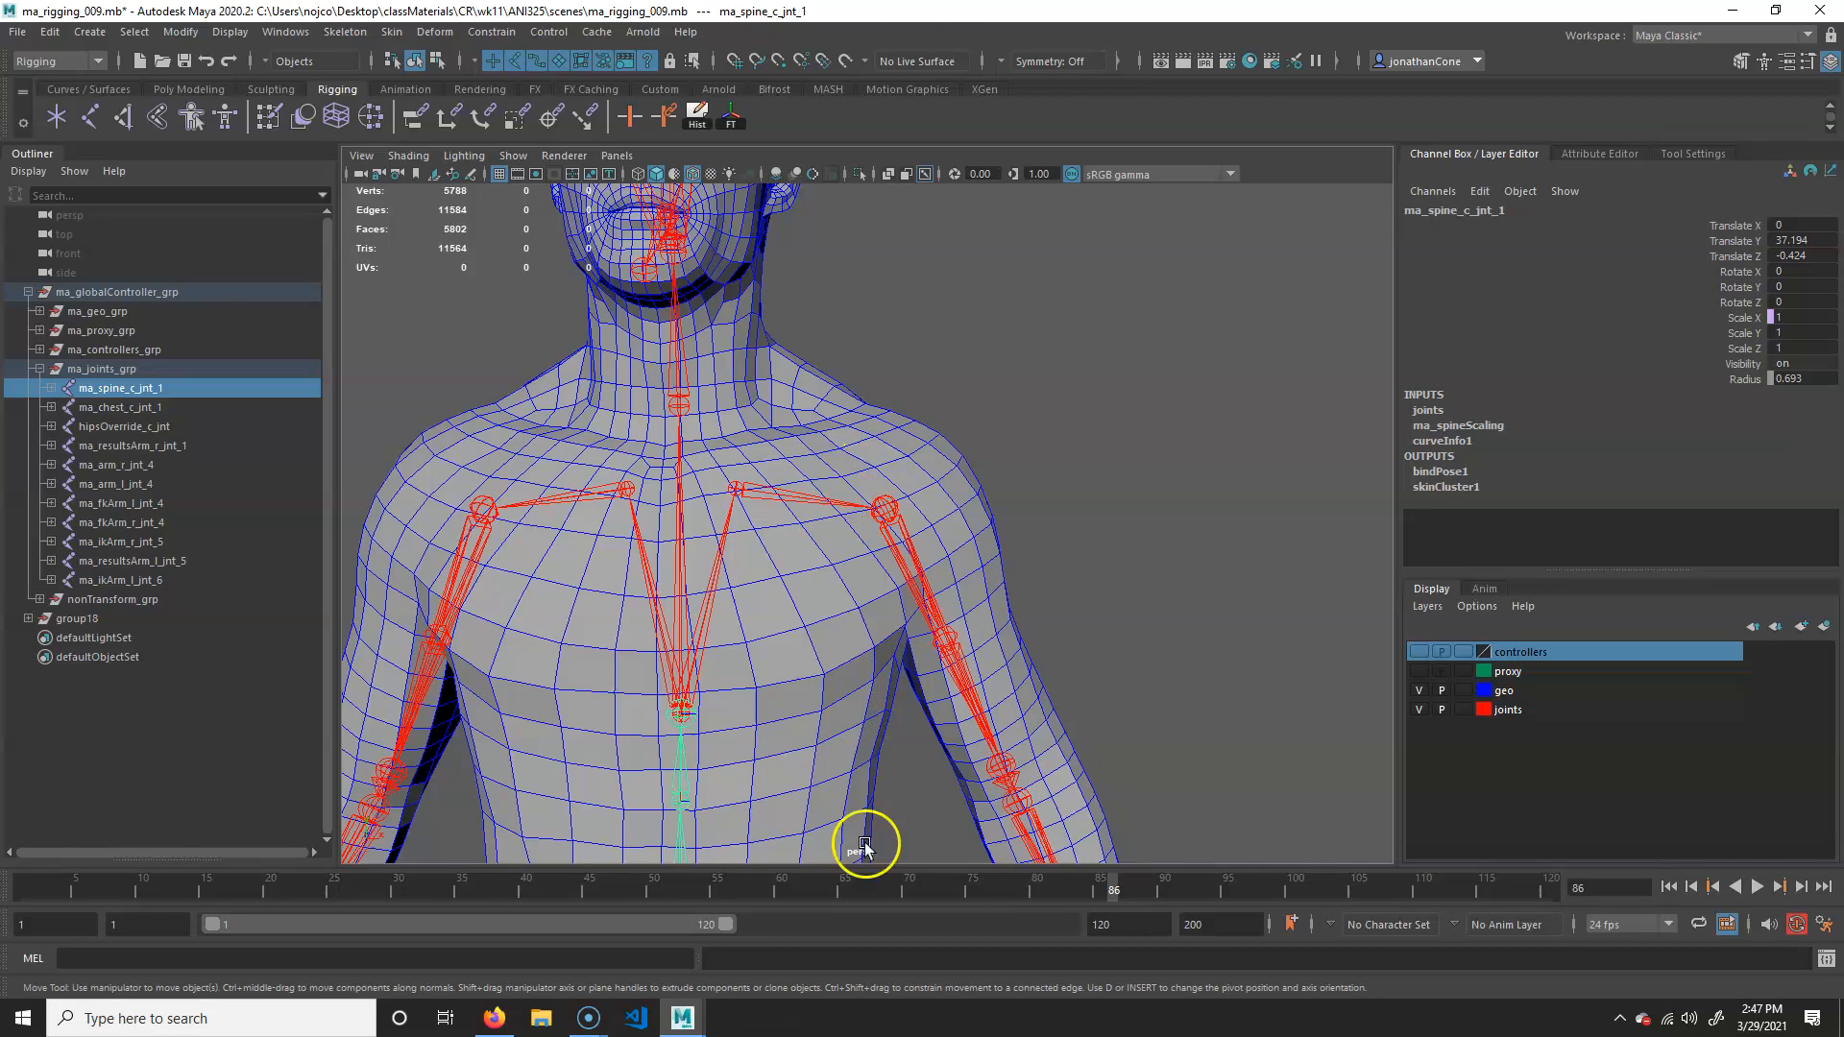
Step: Make the controllers layer visible around the bound body mesh
right_click_drag(1090, 664, 837, 659, "alt")
middle_click_drag(1030, 670, 1104, 567, "alt")
right_click_drag(1104, 568, 1038, 646, "alt")
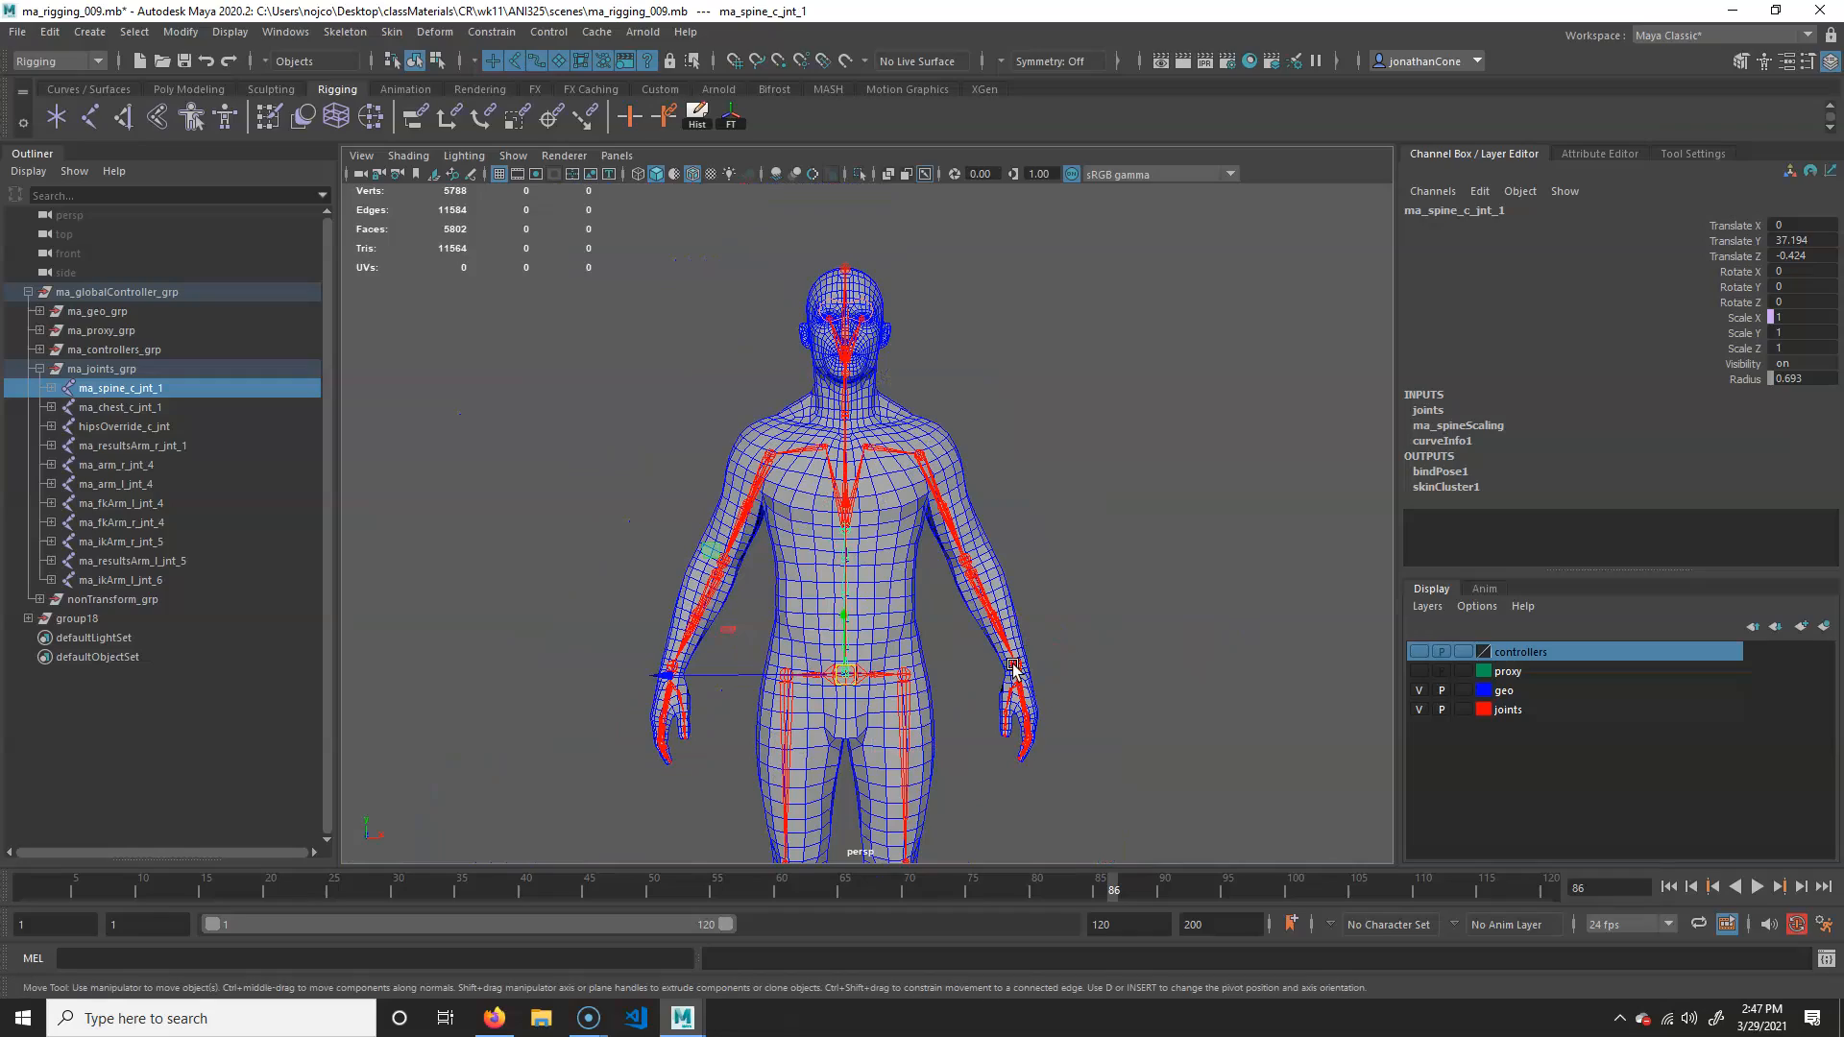
middle_click_drag(1021, 494, 979, 499, "alt")
left_click_drag(980, 499, 988, 502, "alt")
right_click_drag(988, 502, 974, 533, "alt")
middle_click_drag(973, 533, 895, 487, "alt")
right_click_drag(895, 488, 996, 548, "alt")
middle_click_drag(996, 548, 976, 499, "alt")
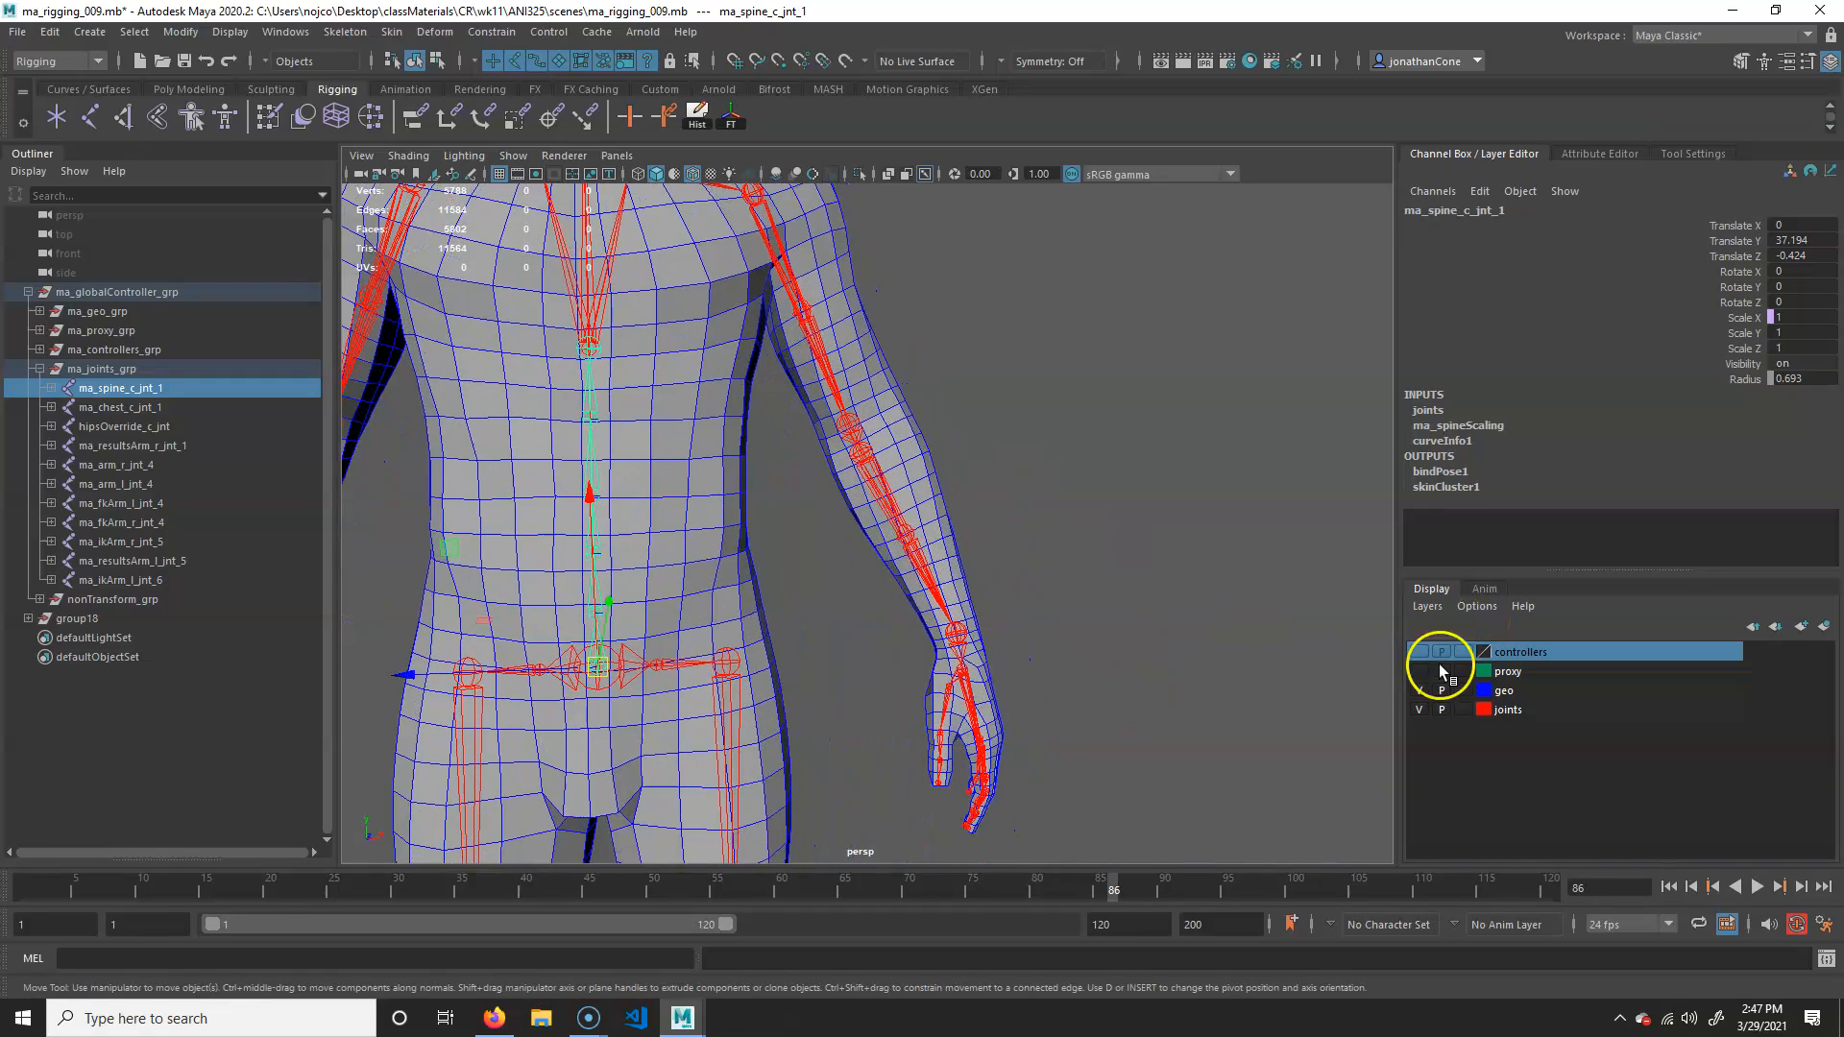
right_click_drag(976, 638, 929, 572, "alt")
left_click(1419, 652)
left_click_drag(998, 538, 1049, 535, "alt")
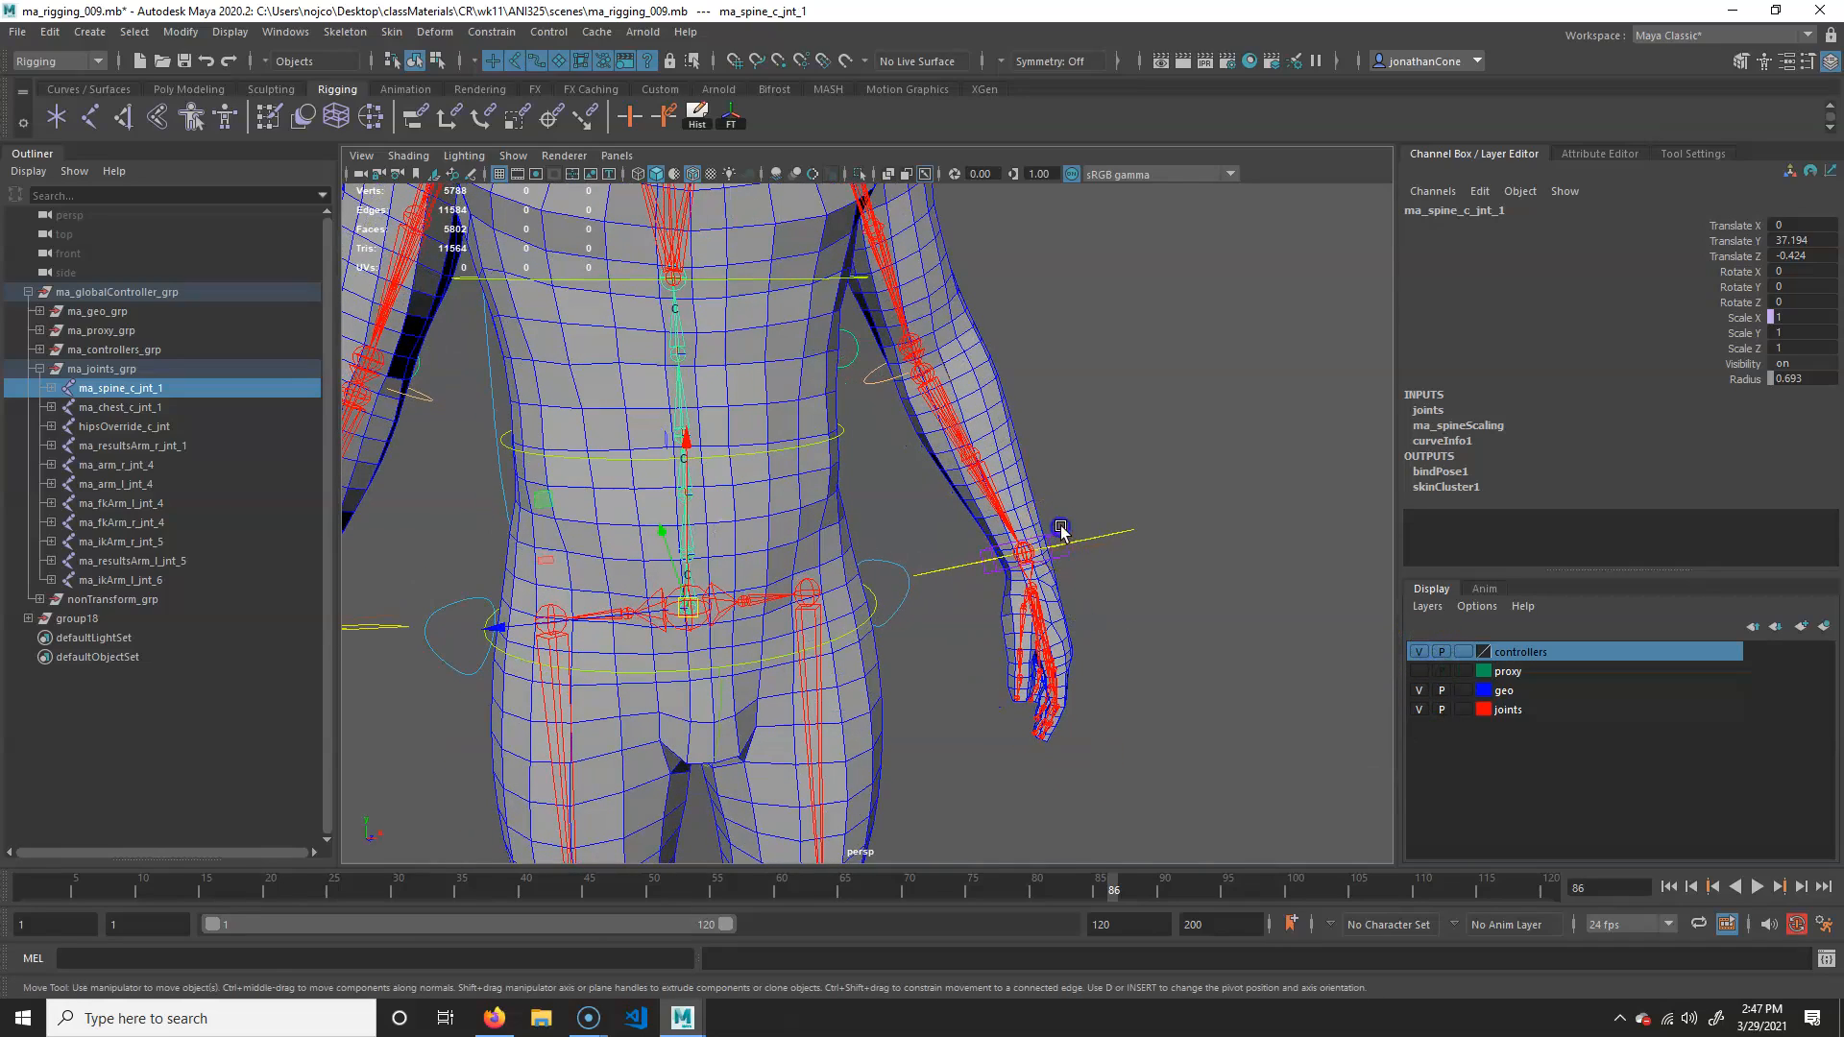
Step: Test the bind by moving the controller ma_wristController_l_crv, and undo the move
left_click(1062, 545)
left_click(1068, 546)
right_click_drag(1068, 545, 1082, 603, "alt")
left_click_drag(974, 576, 1003, 370)
key("ctrl+z")
Step: Test the shoulder deformation by rotating ma_fkShoulderController_r_crv, and undo the rotation
left_click(527, 275)
key("e")
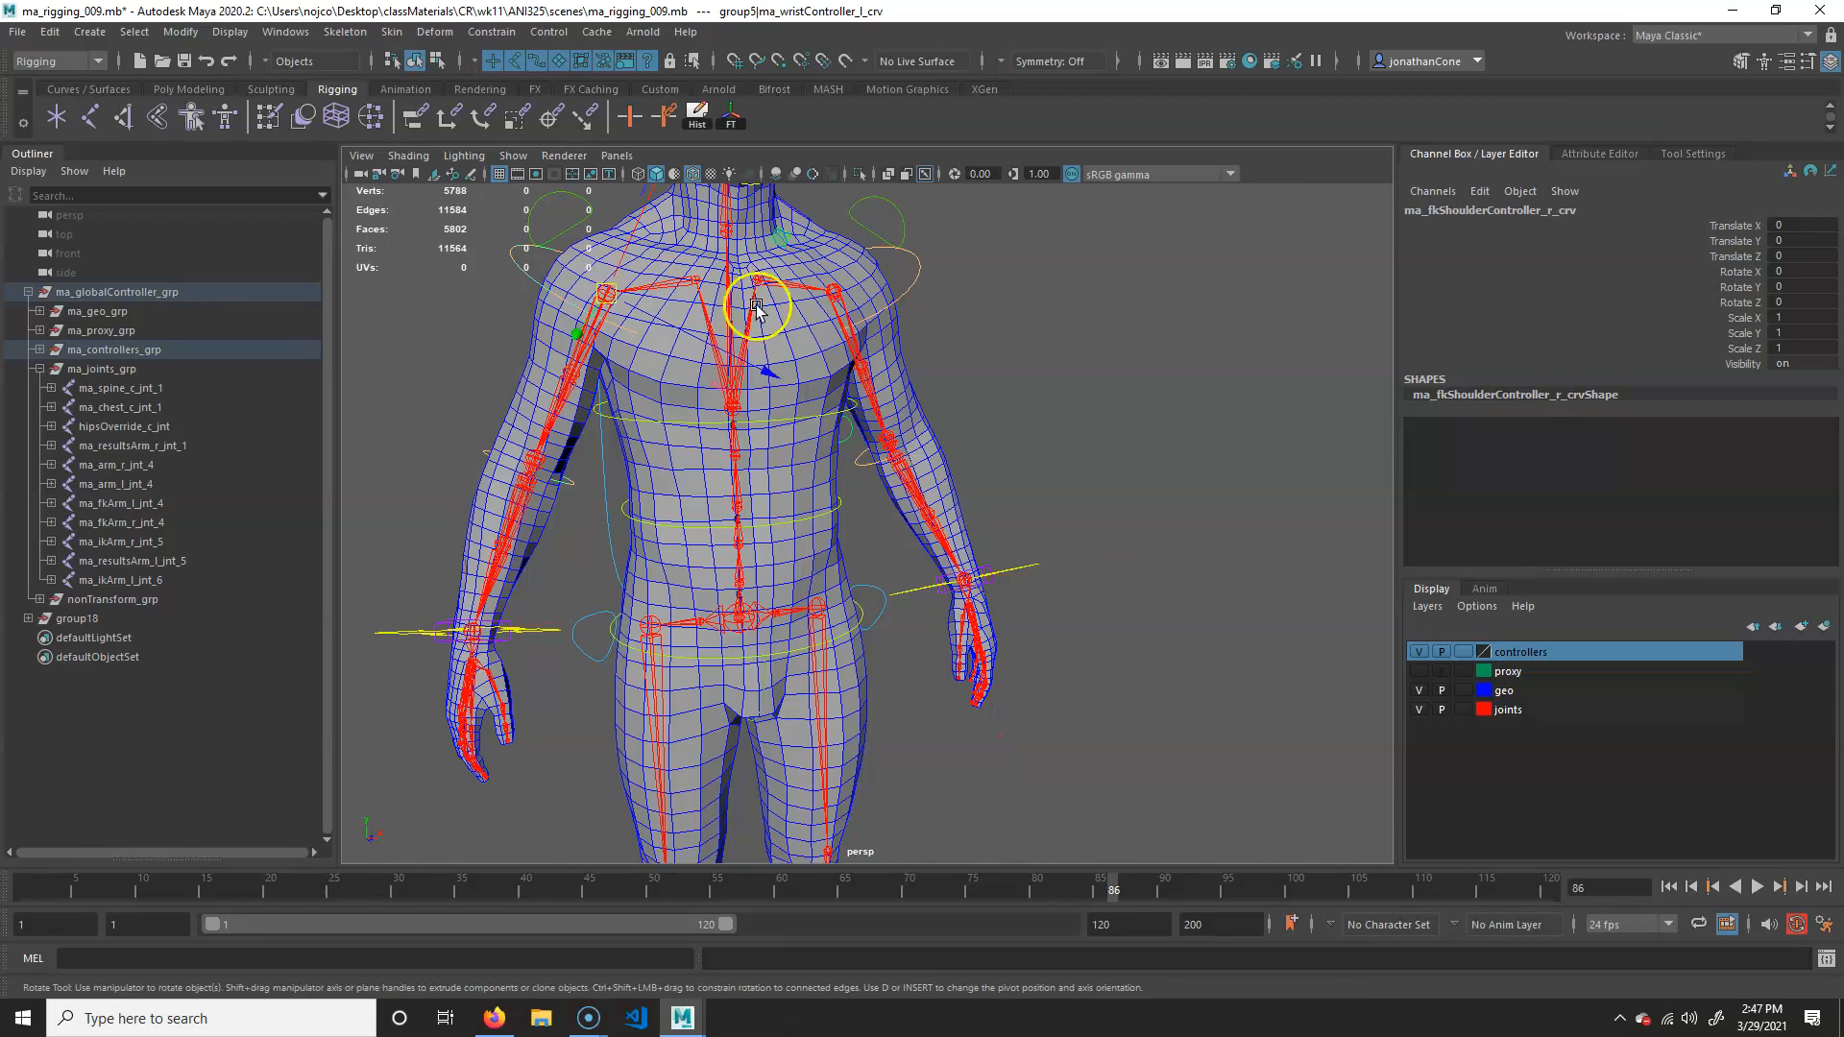
right_click_drag(717, 299, 556, 289, "alt")
mouse_move(750, 203)
left_mouse_down()
mouse_move(876, 261)
mouse_move(768, 214)
left_mouse_up()
key("ctrl+z")
Step: Test the arm deformation by moving ma_wristIKController_l_crv, and undo the move
right_click_drag(425, 624, 559, 605, "alt")
middle_click_drag(380, 700, 477, 660, "alt")
left_click(527, 587)
right_click_drag(720, 586, 537, 588, "alt")
key("w")
left_click_drag(779, 583, 655, 482, "alt")
key("ctrl+z")
Step: Move ma_spineGlobalController_crv down about 13 units to test how the torso and limbs deform
middle_click_drag(869, 567, 856, 459, "alt")
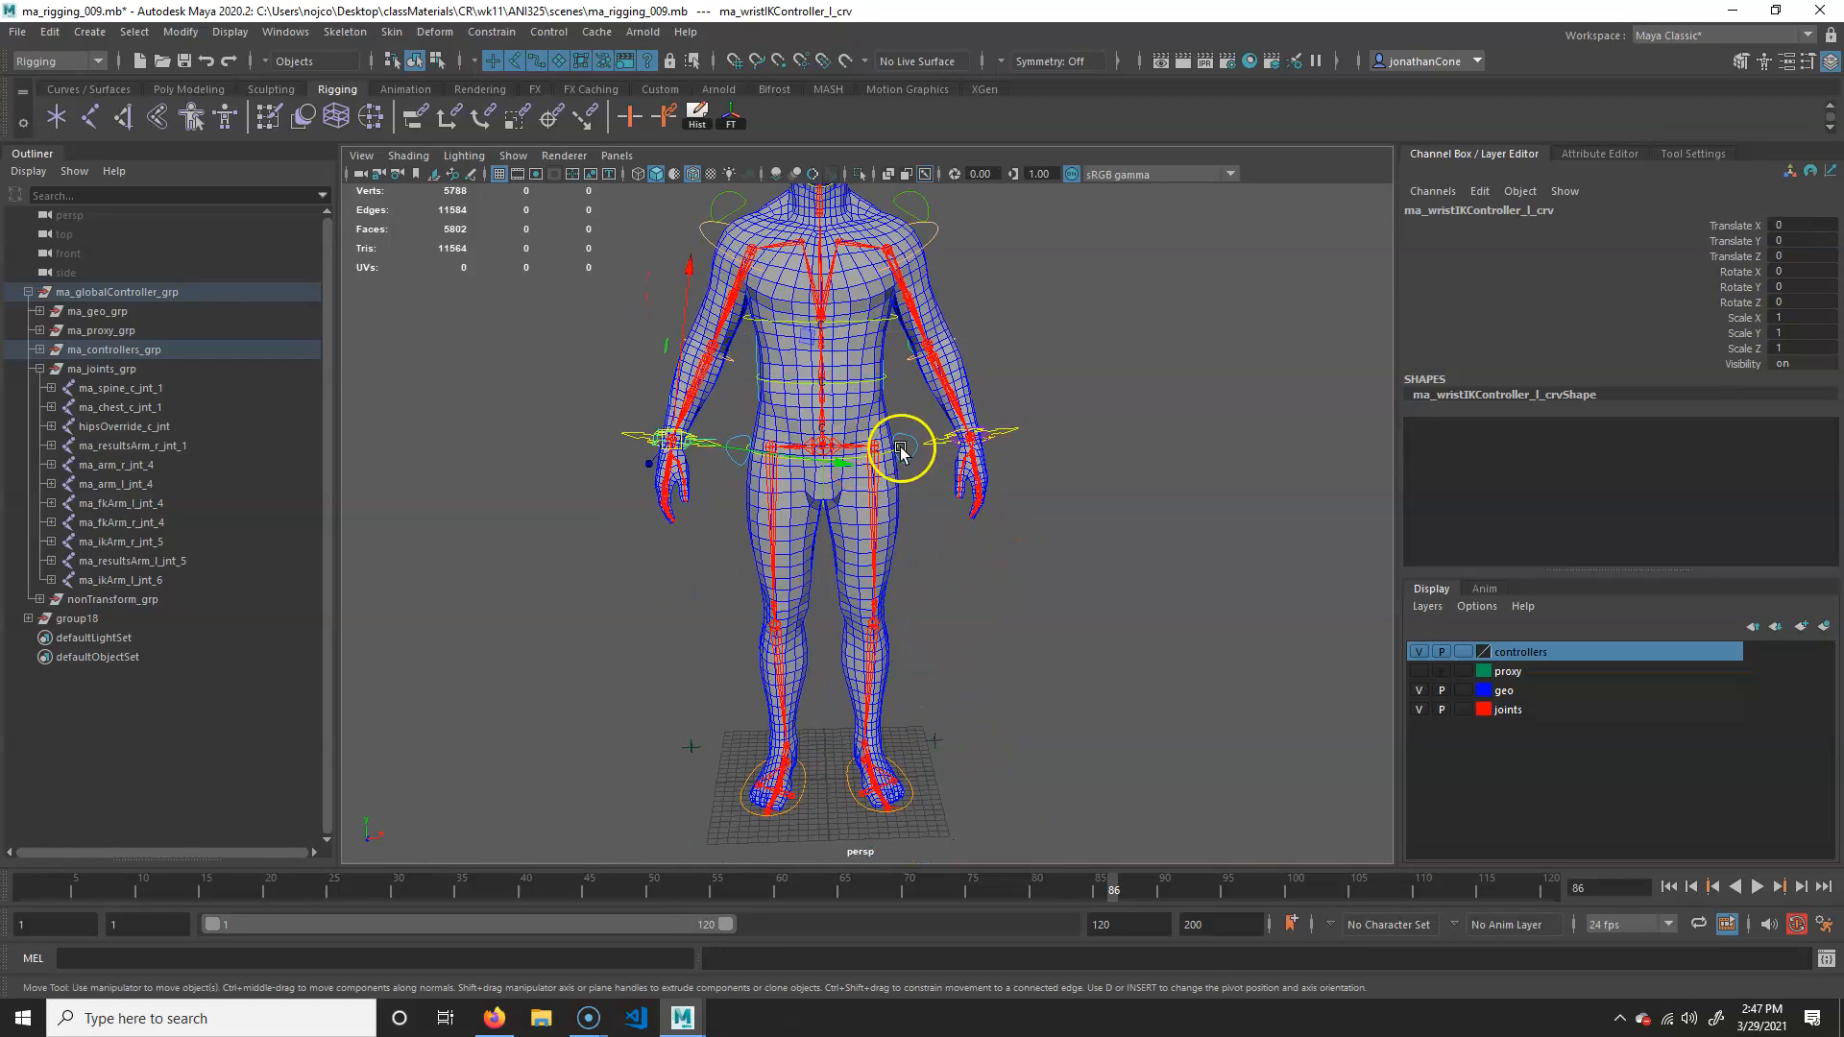
left_click_drag(901, 499, 846, 498, "alt")
left_click(758, 415)
left_click(823, 459)
left_click_drag(754, 635, 686, 621, "alt")
right_click_drag(686, 621, 819, 566, "alt")
middle_click_drag(819, 567, 881, 655, "alt")
left_click_drag(881, 655, 805, 624, "alt")
key("ctrl+z")
left_click_drag(794, 489, 881, 506)
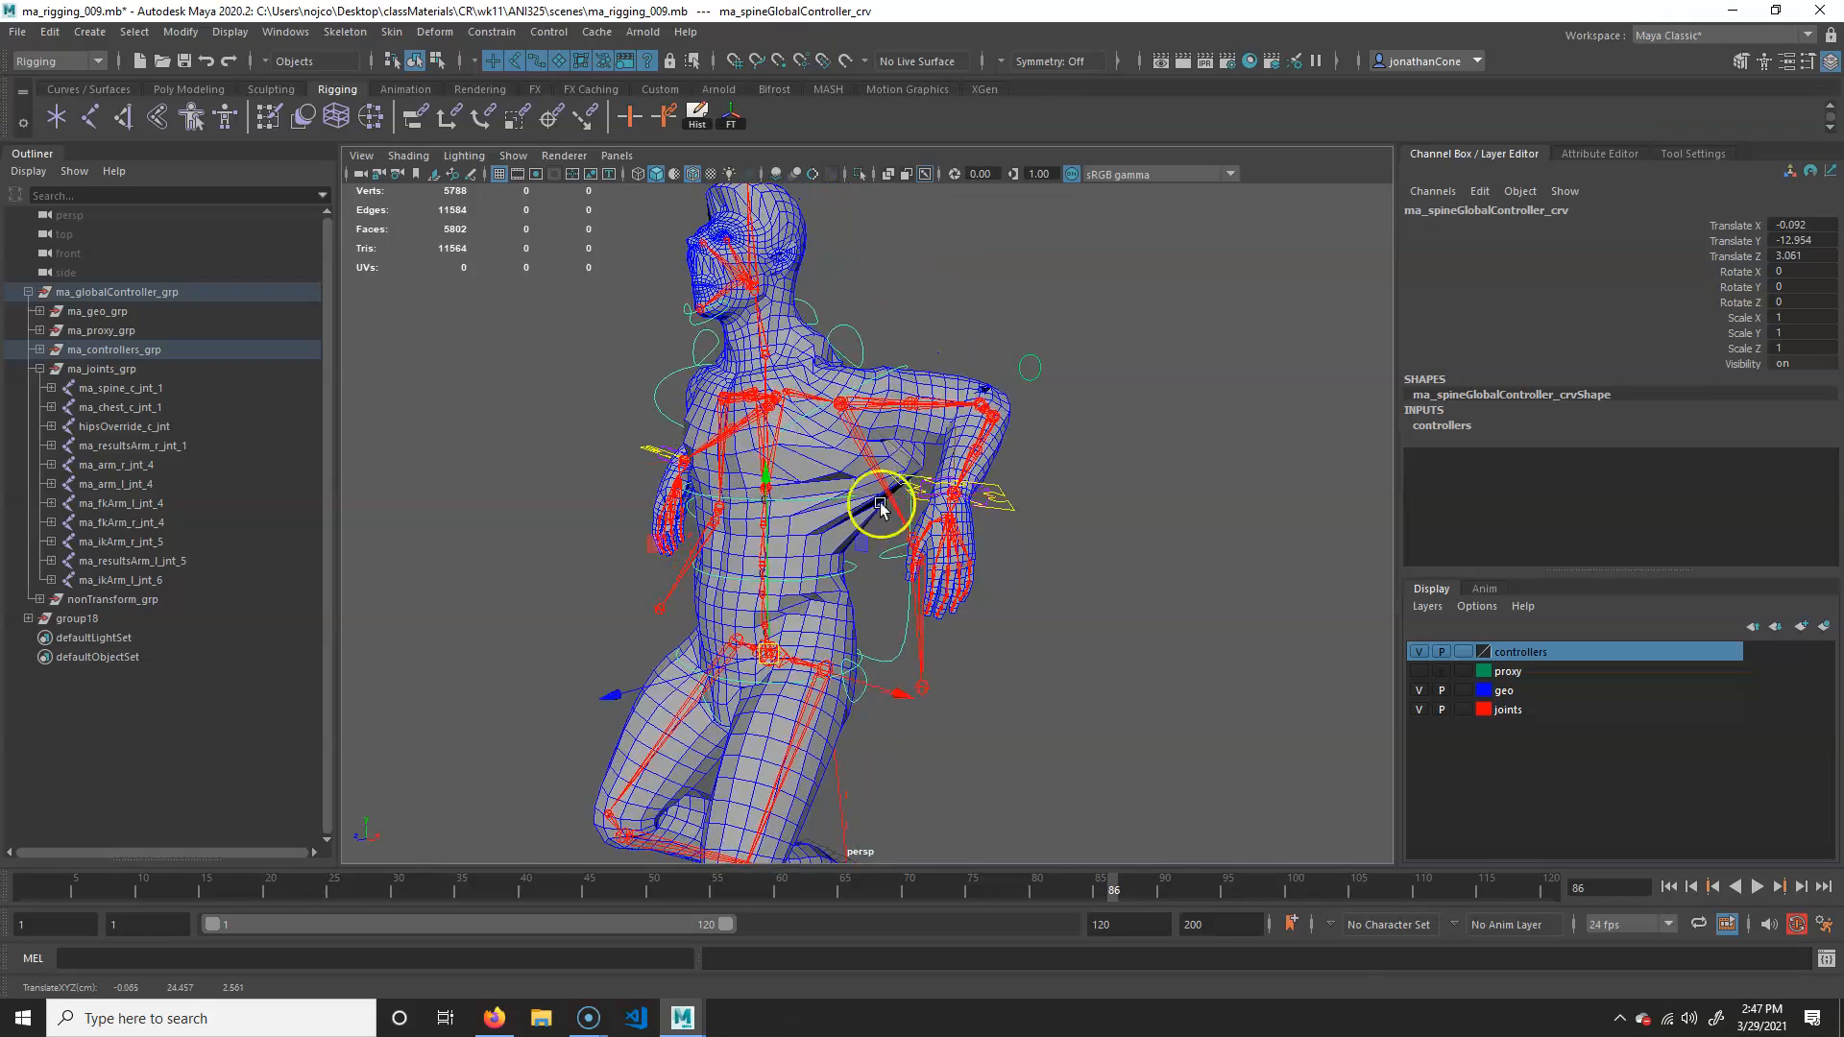
Step: Examine the mesh deformation around the armpits, shoulders and torso, selecting the body mesh
left_click_drag(581, 485, 659, 482, "alt")
right_click_drag(659, 481, 1008, 471, "alt")
middle_click_drag(1008, 470, 967, 601, "alt")
left_click_drag(967, 601, 960, 450, "alt")
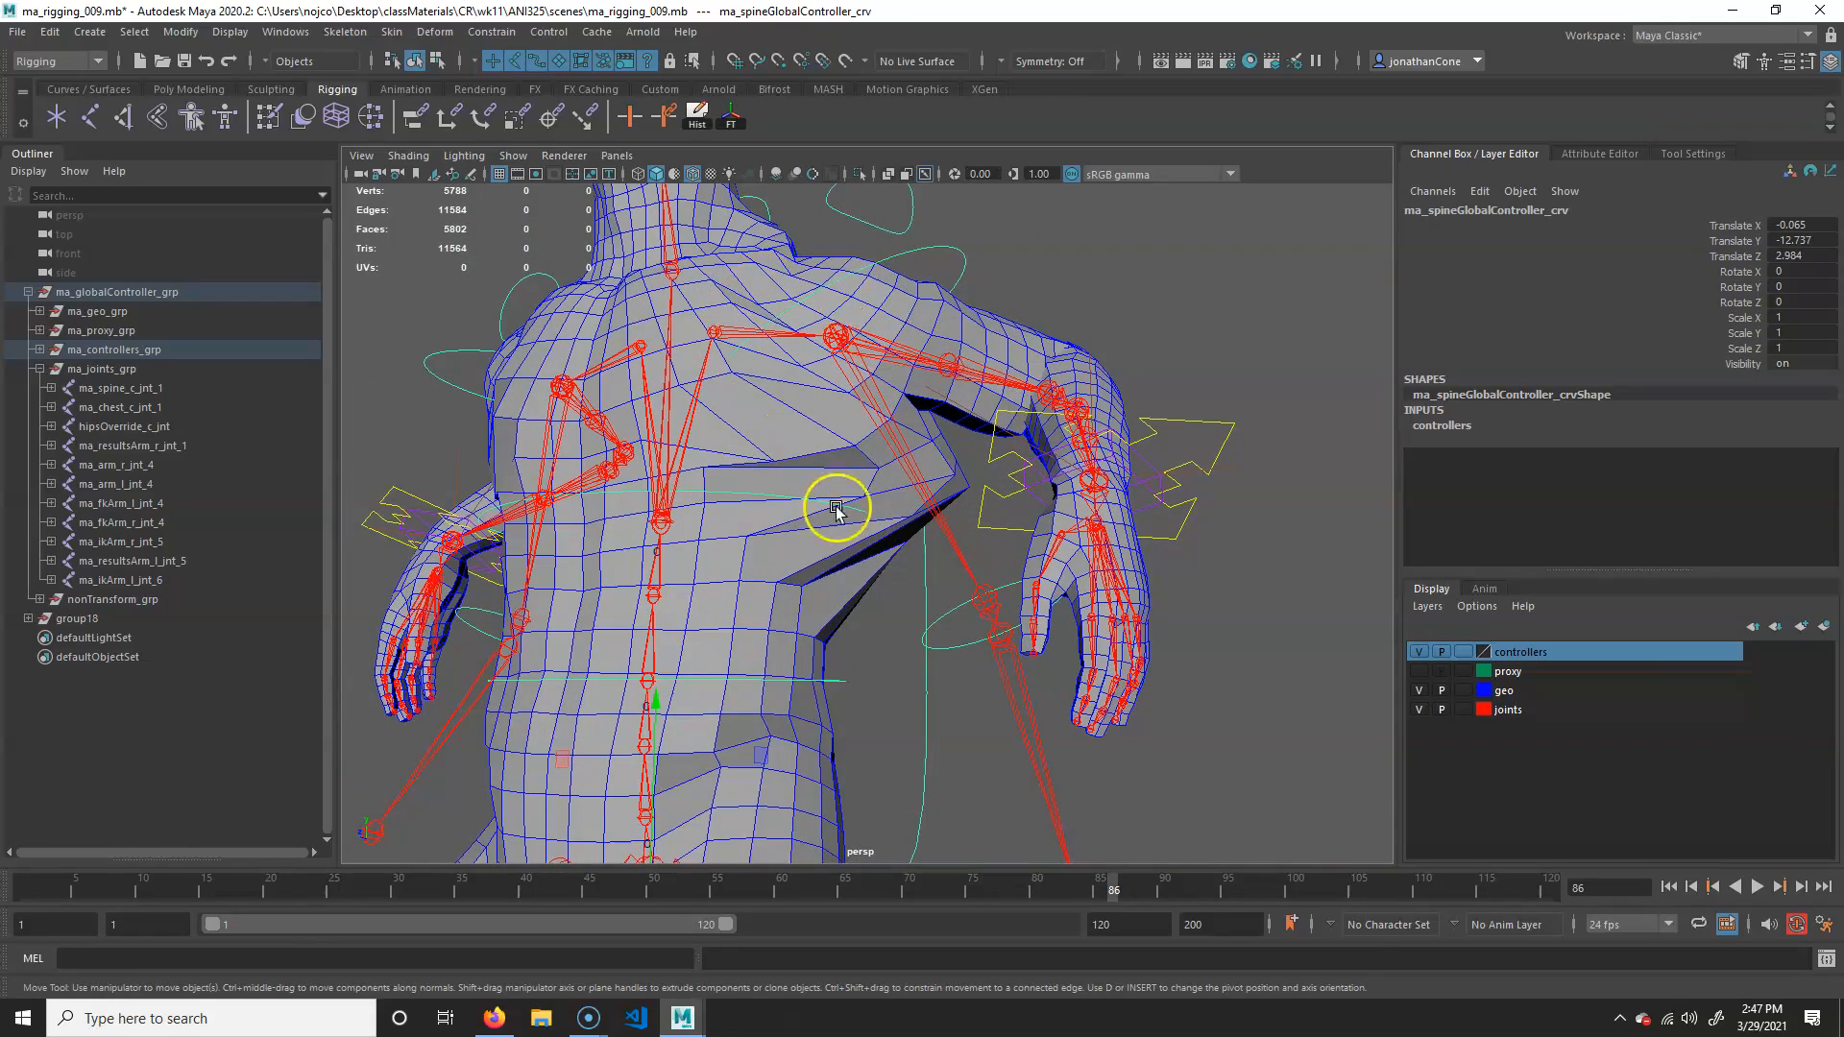
left_click_drag(859, 260, 620, 387, "alt")
left_click(603, 413)
right_click_drag(1017, 601, 827, 528, "alt")
middle_click_drag(827, 528, 827, 677, "alt")
left_click_drag(855, 471, 909, 481, "alt")
right_click_drag(909, 481, 872, 433, "alt")
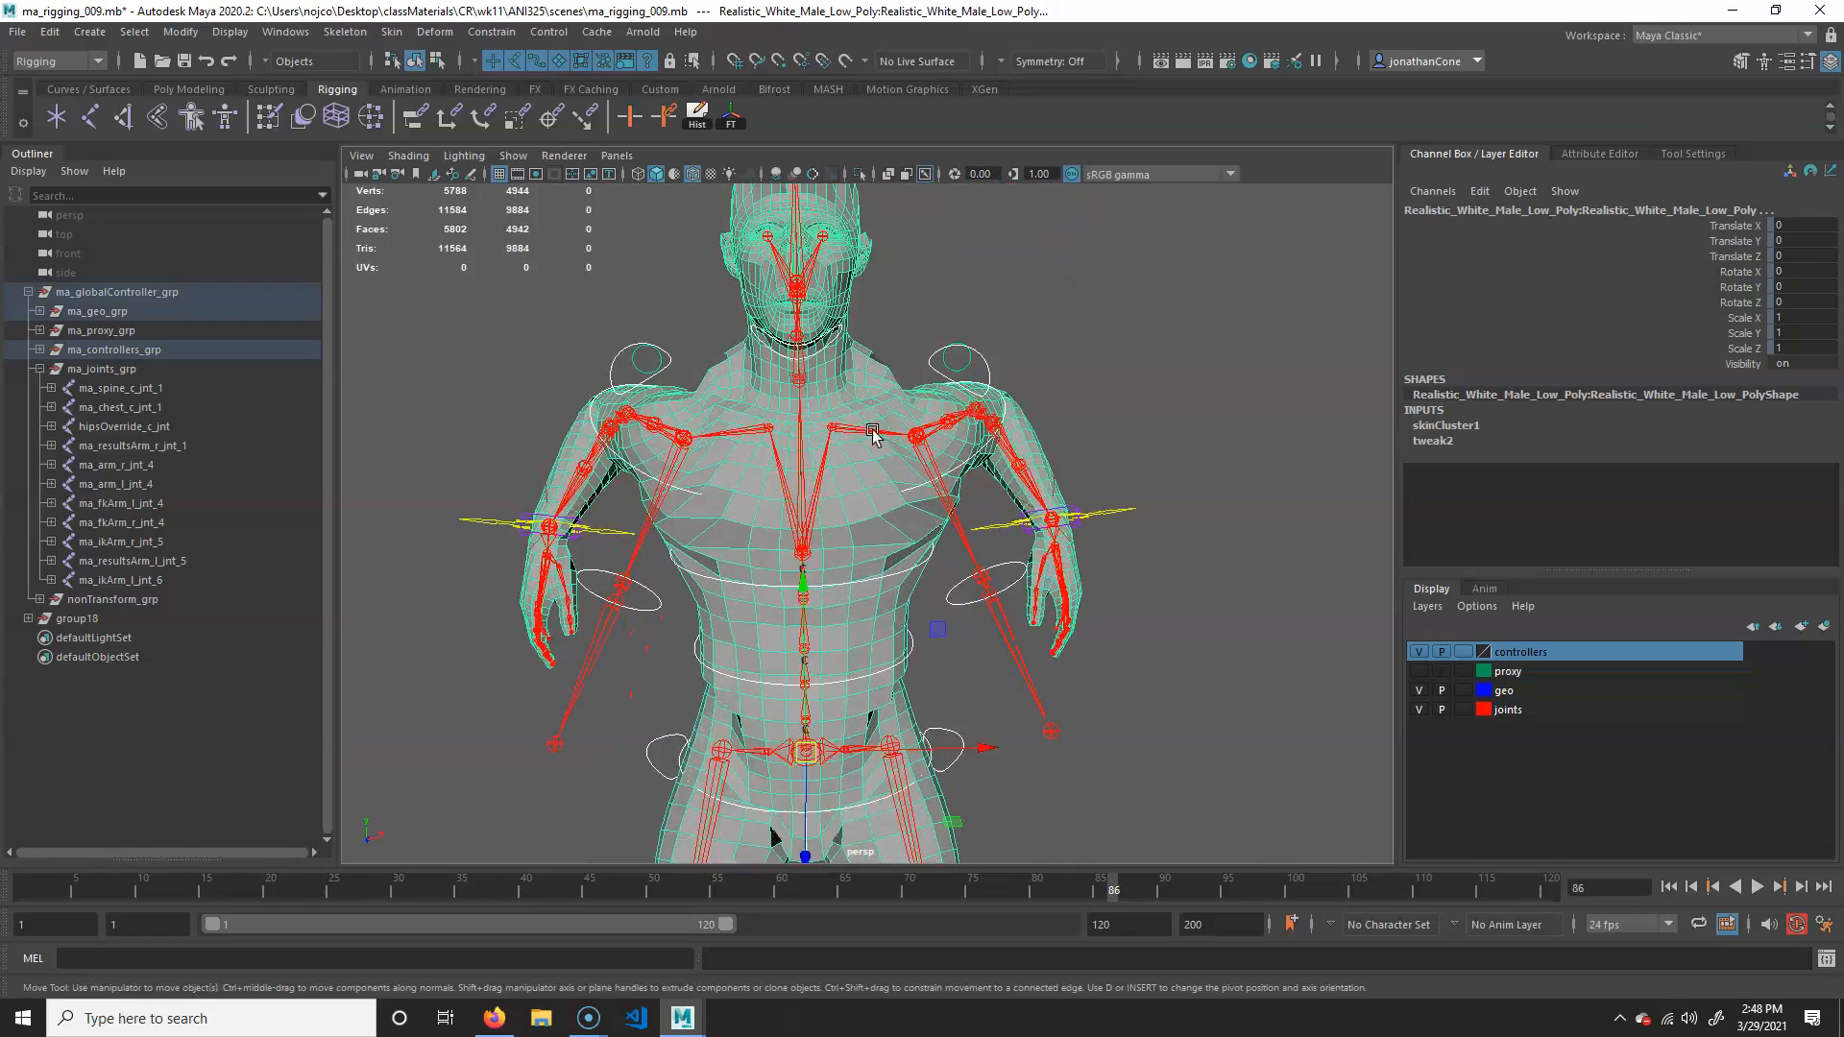
Step: Examine the mesh deformation of the head, face and neck from the side and front
middle_click_drag(873, 432, 1021, 643, "alt")
left_click_drag(1020, 642, 671, 574, "alt")
right_click_drag(670, 574, 704, 457, "alt")
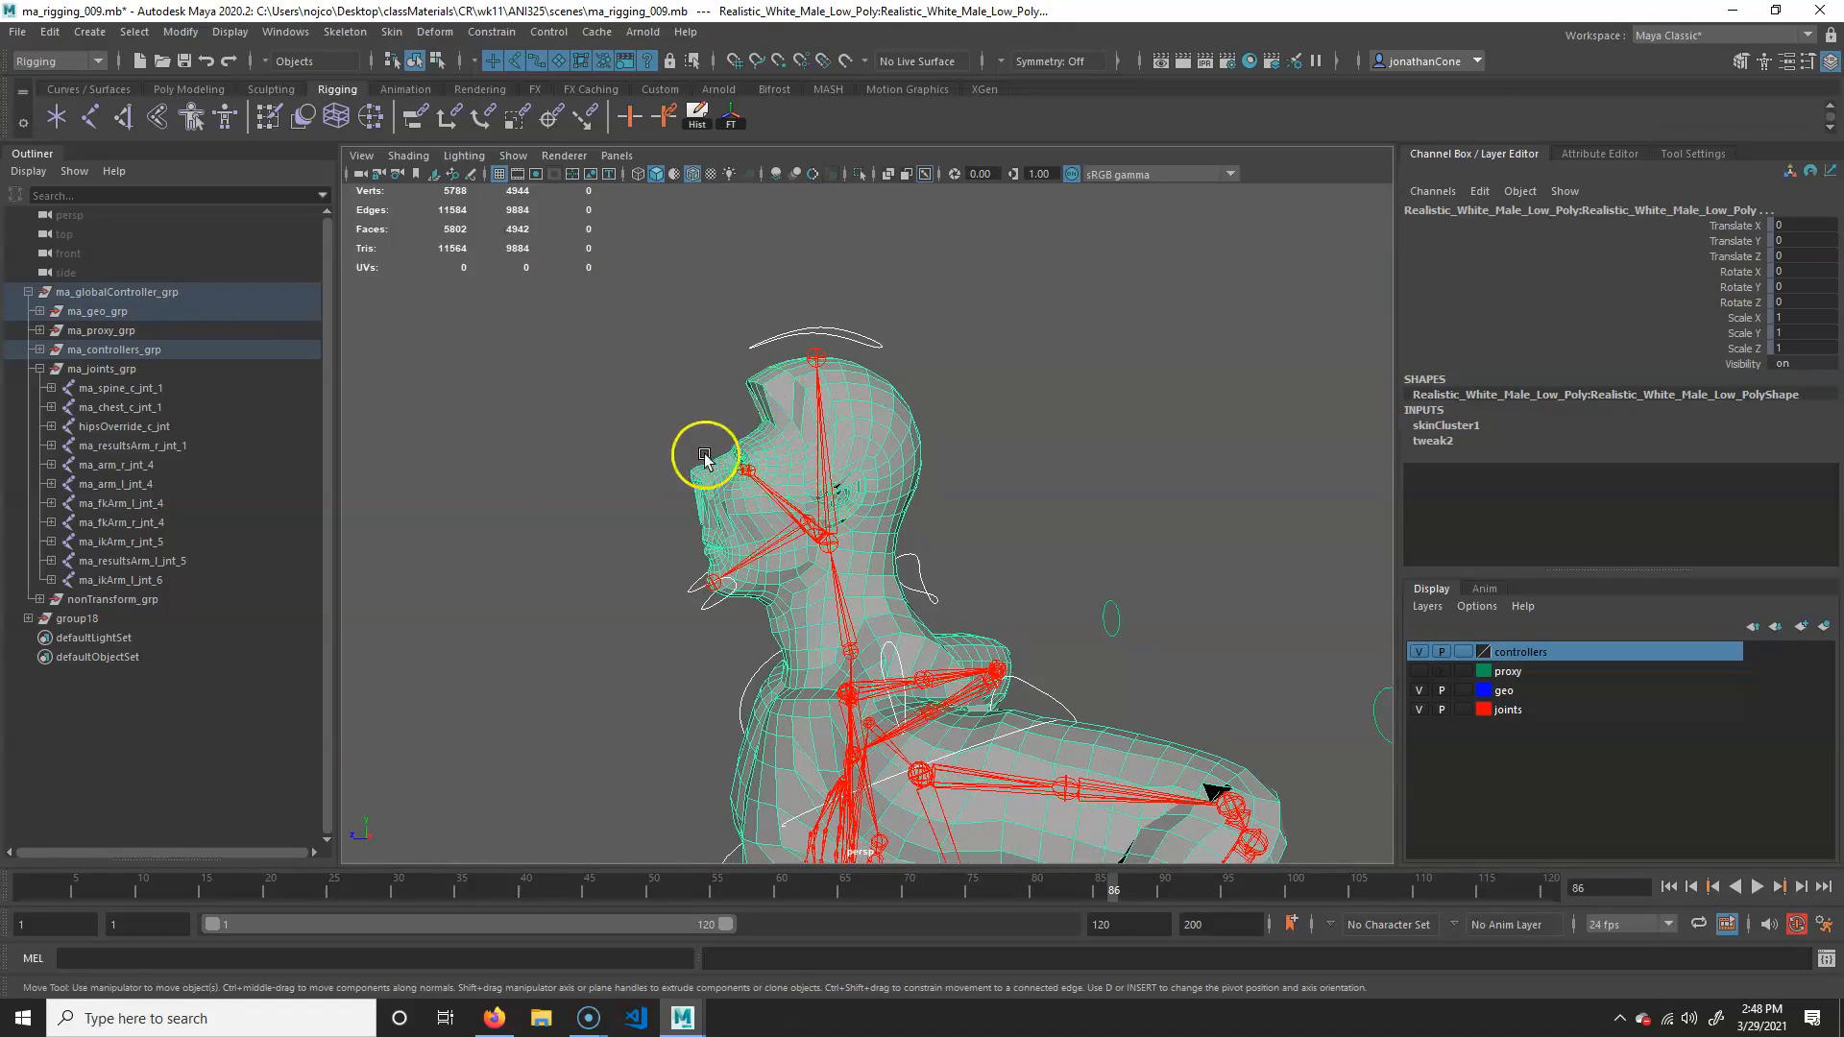
left_click_drag(727, 447, 929, 453, "alt")
right_click_drag(1014, 588, 917, 588, "alt")
left_click_drag(1014, 605, 839, 605, "alt")
right_click_drag(840, 605, 1011, 610, "alt")
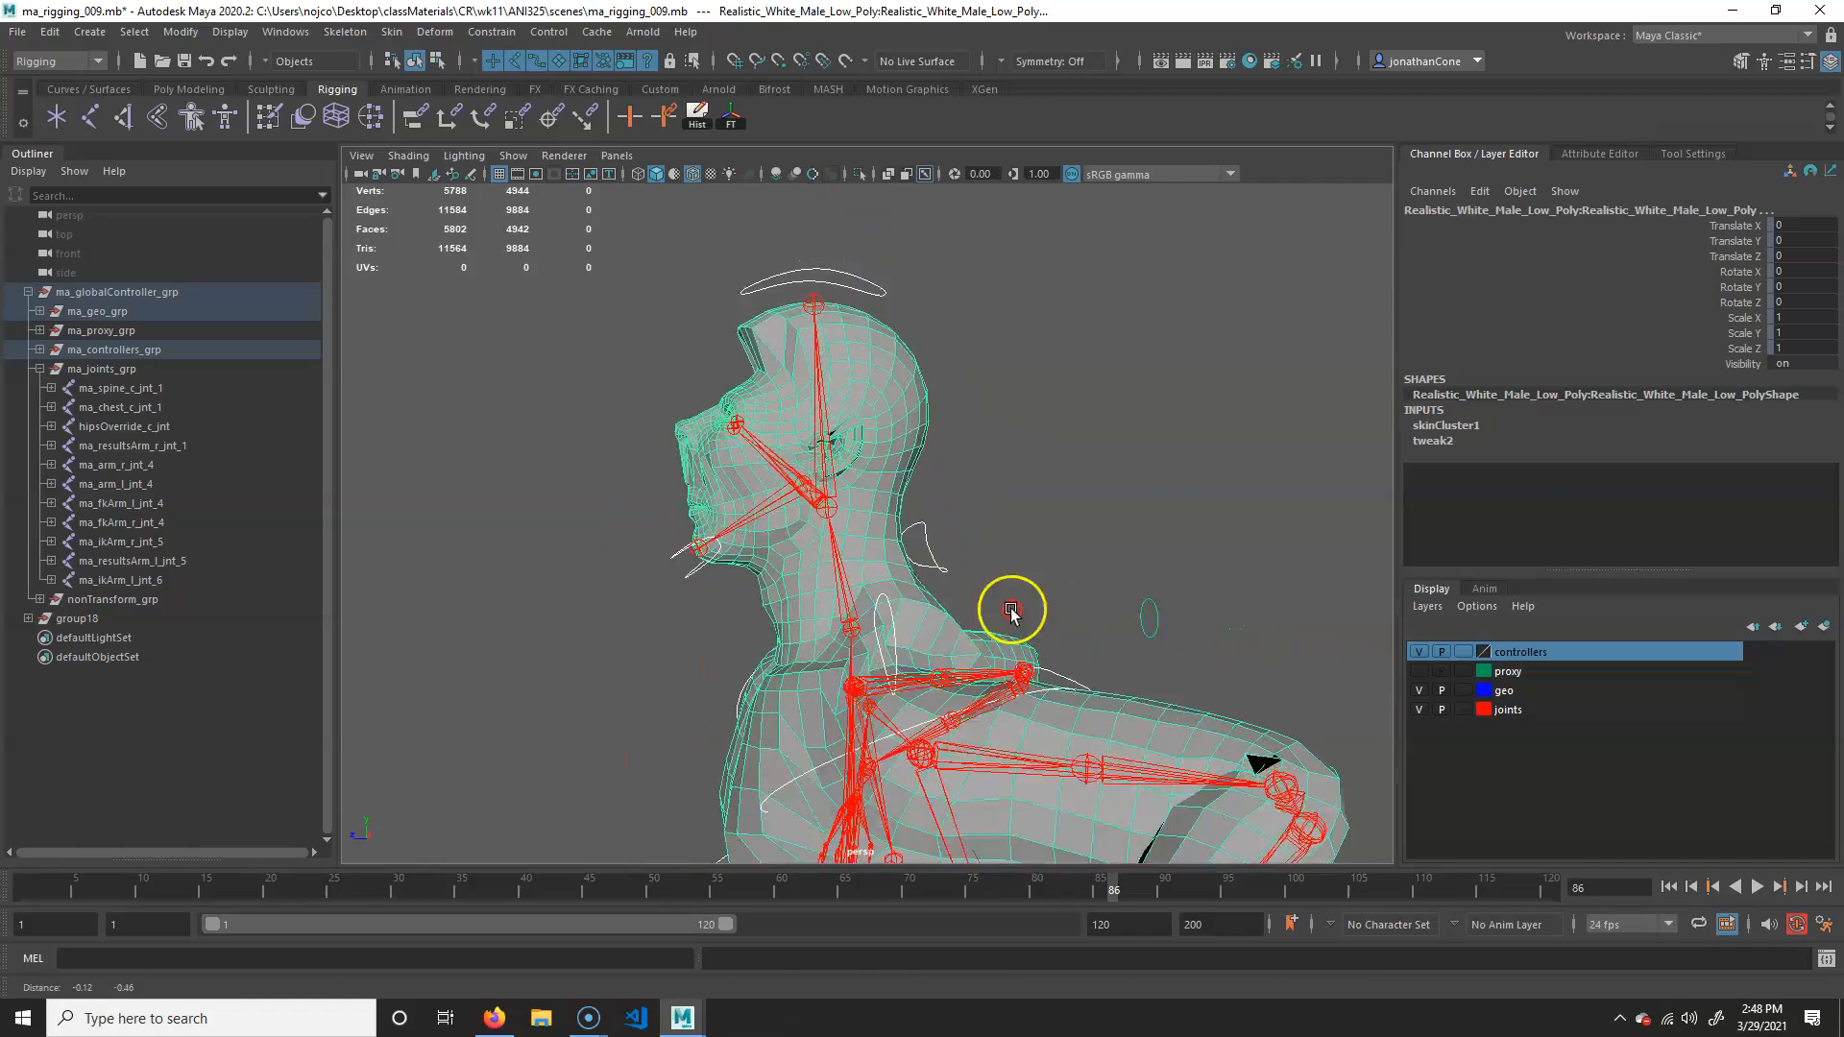
middle_click_drag(1011, 610, 962, 609, "alt")
Step: Undo the body mesh selection and the move of the spine global controller
key("ctrl+z")
key("ctrl+z")
right_click_drag(966, 592, 864, 588, "alt")
left_click_drag(865, 588, 1031, 538, "alt")
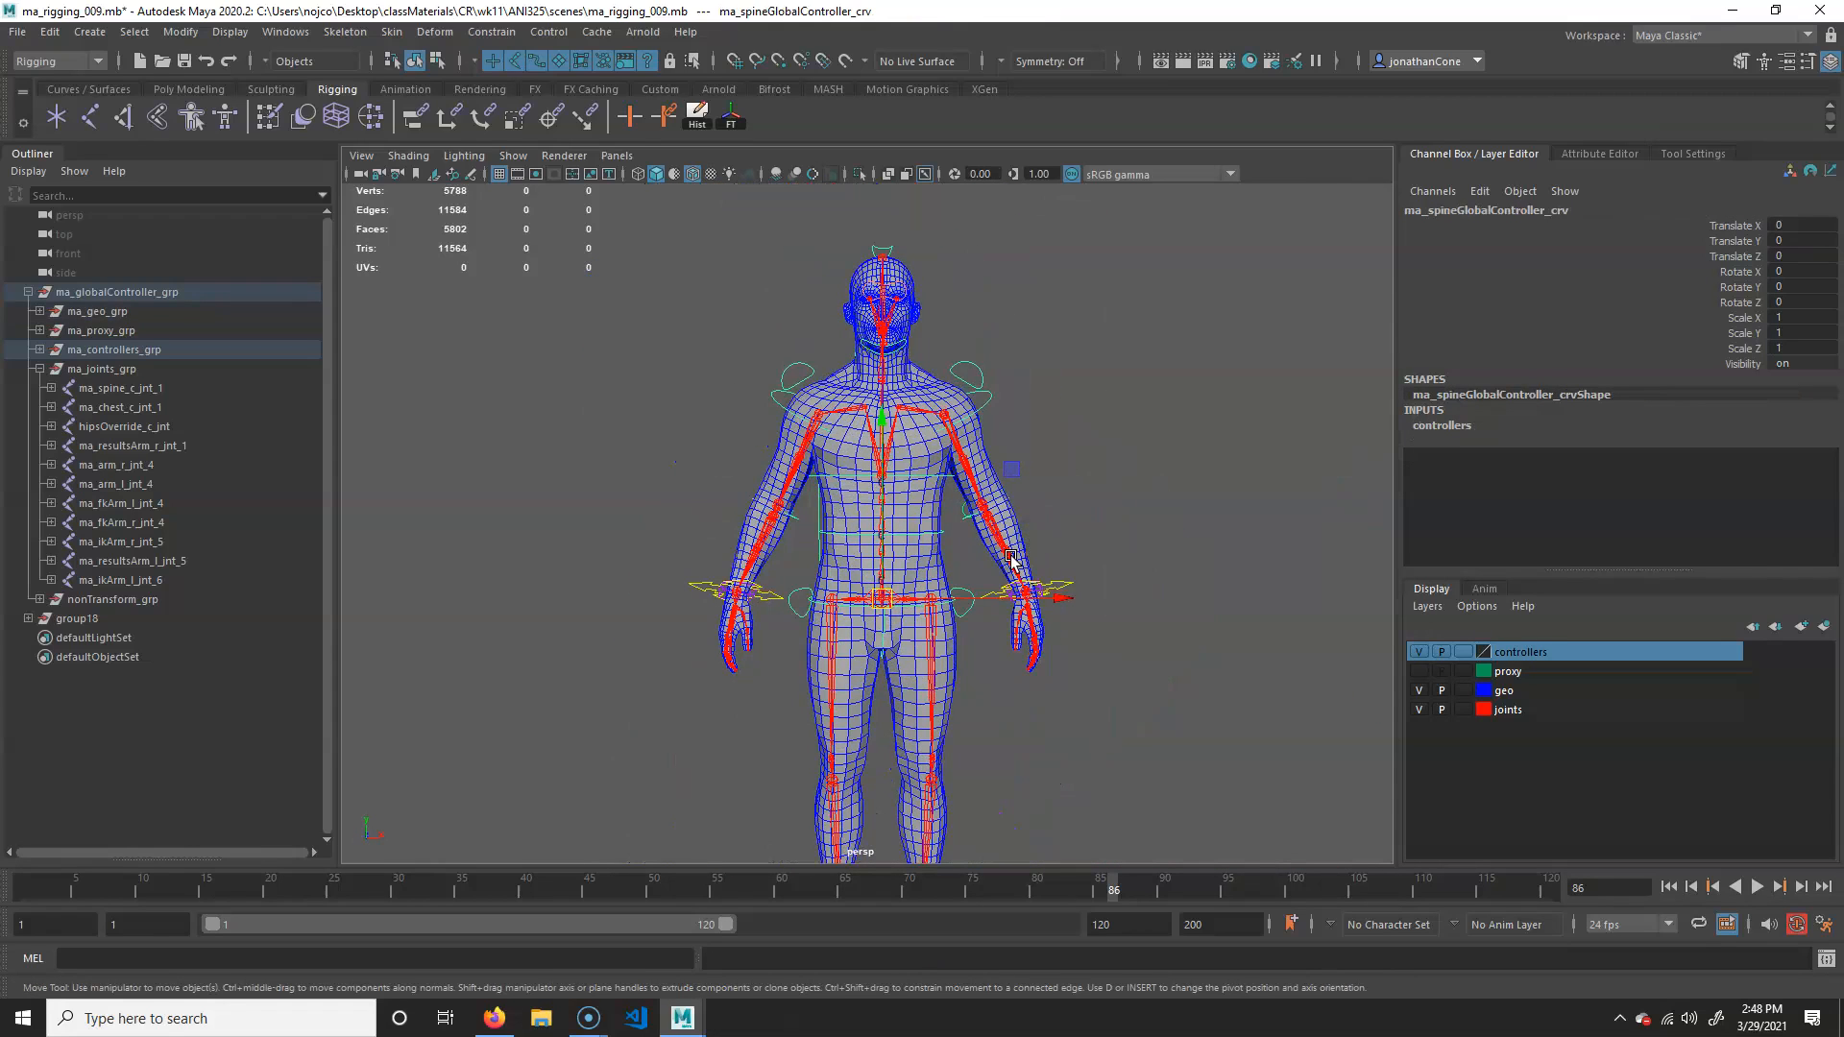